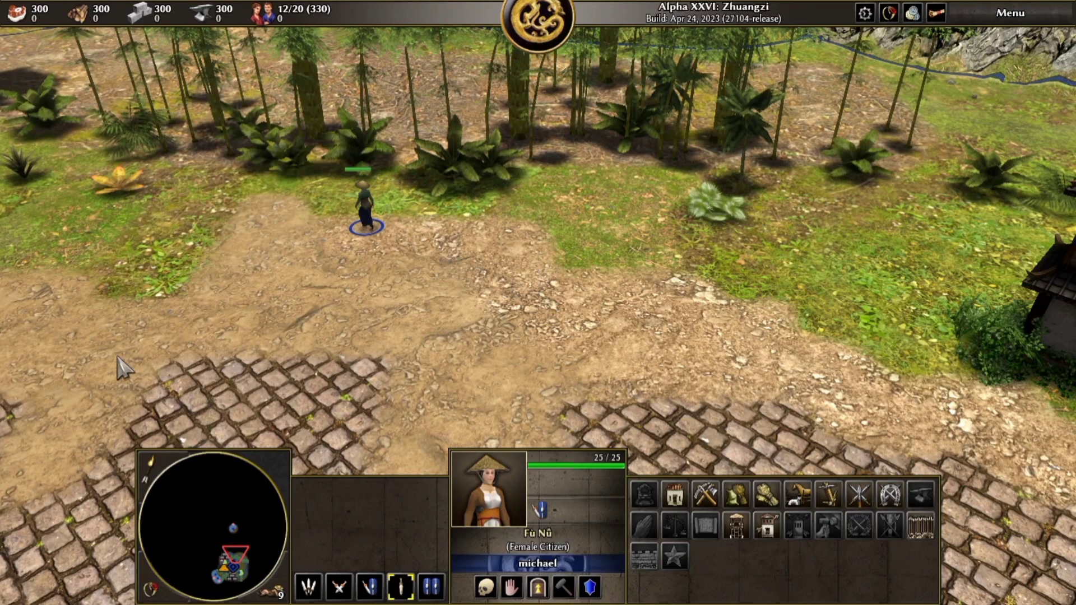
# - Order the Female Citizen to walk to six different spots around the dirt clearing
pyautogui.rightClick(300, 404)
pyautogui.rightClick(586, 356)
pyautogui.rightClick(835, 390)
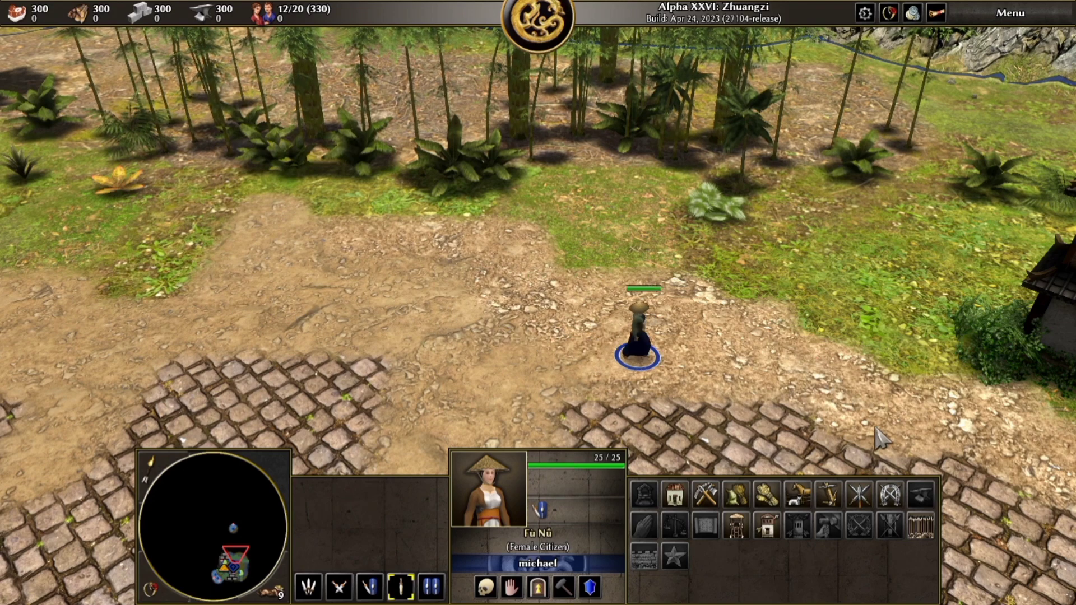
pyautogui.rightClick(476, 396)
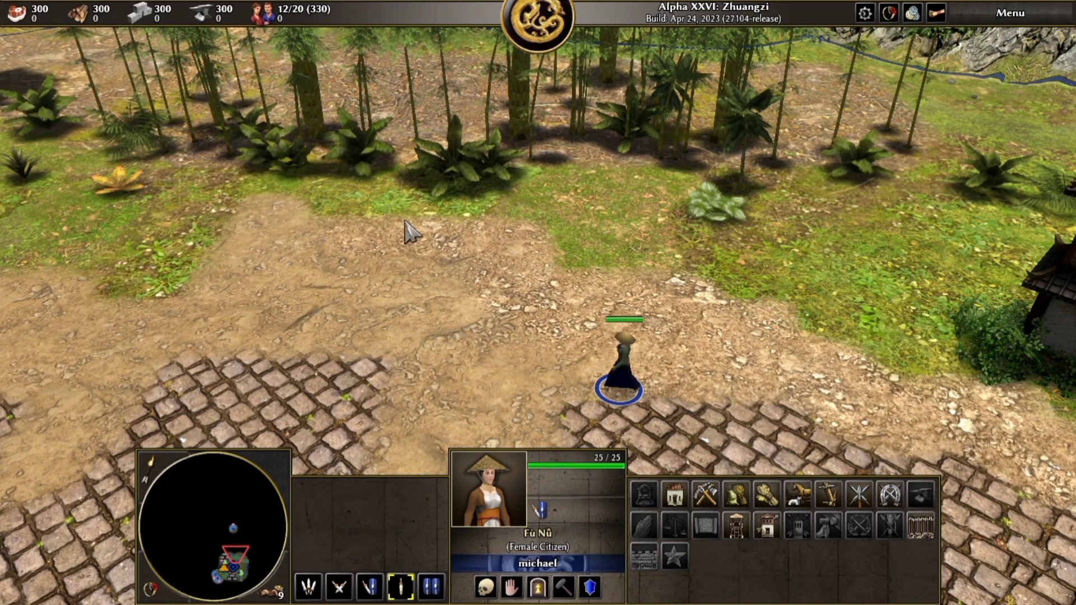
pyautogui.rightClick(440, 259)
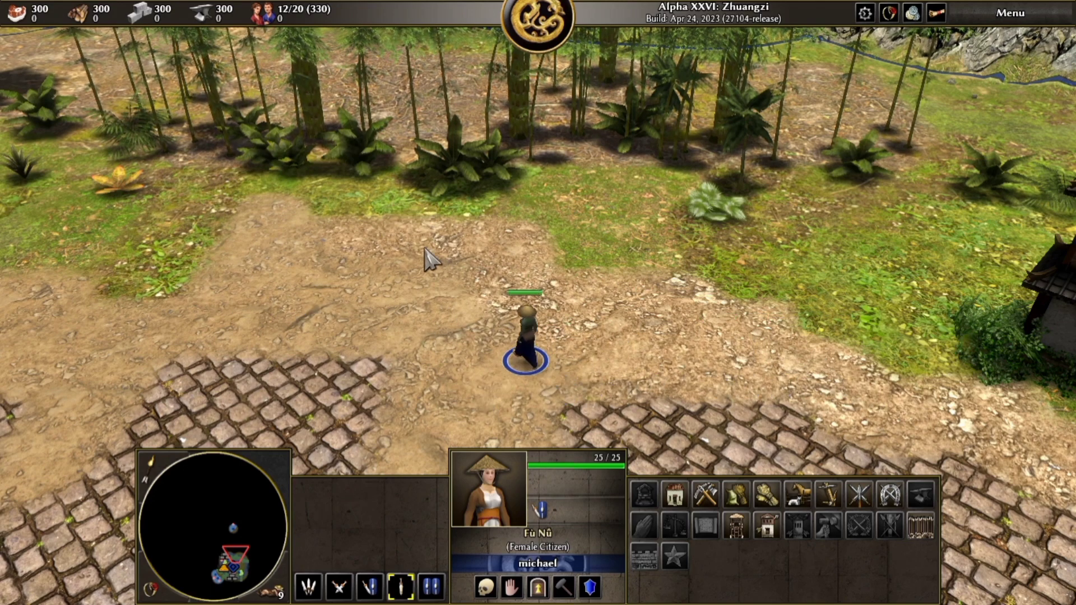
pyautogui.rightClick(590, 324)
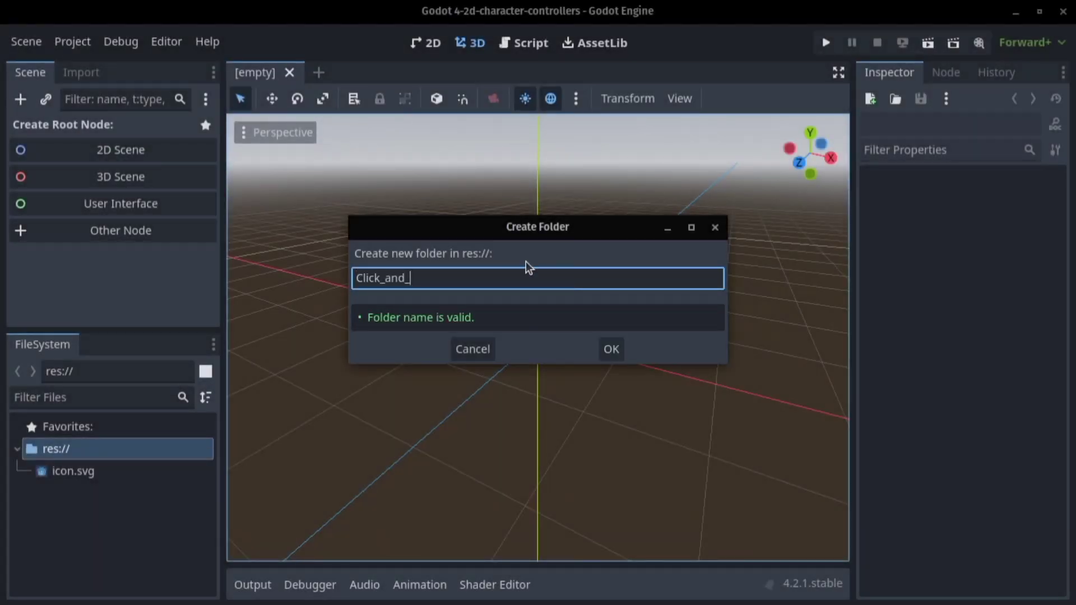
# - Name the new folder Click_and_Move and start a new scene in it with a CharacterBody2D root
pyautogui.write('ove')
pyautogui.press('Return')
pyautogui.click(77, 470)
pyautogui.rightClick(79, 471)
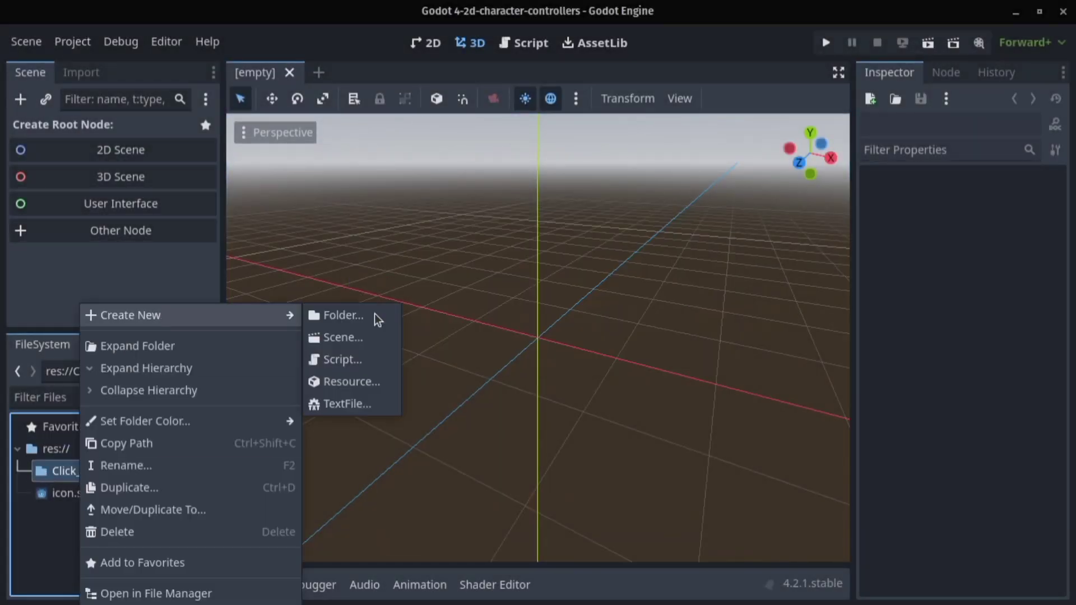
pyautogui.click(344, 337)
pyautogui.write('Player')
pyautogui.click(417, 264)
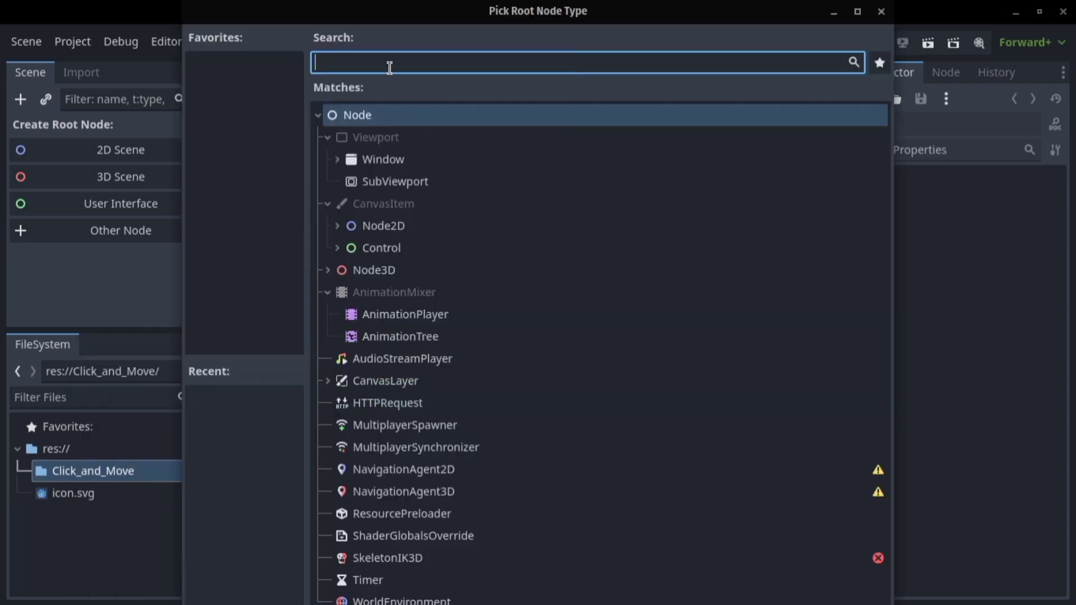
pyautogui.write('cha')
pyautogui.doubleClick(447, 225)
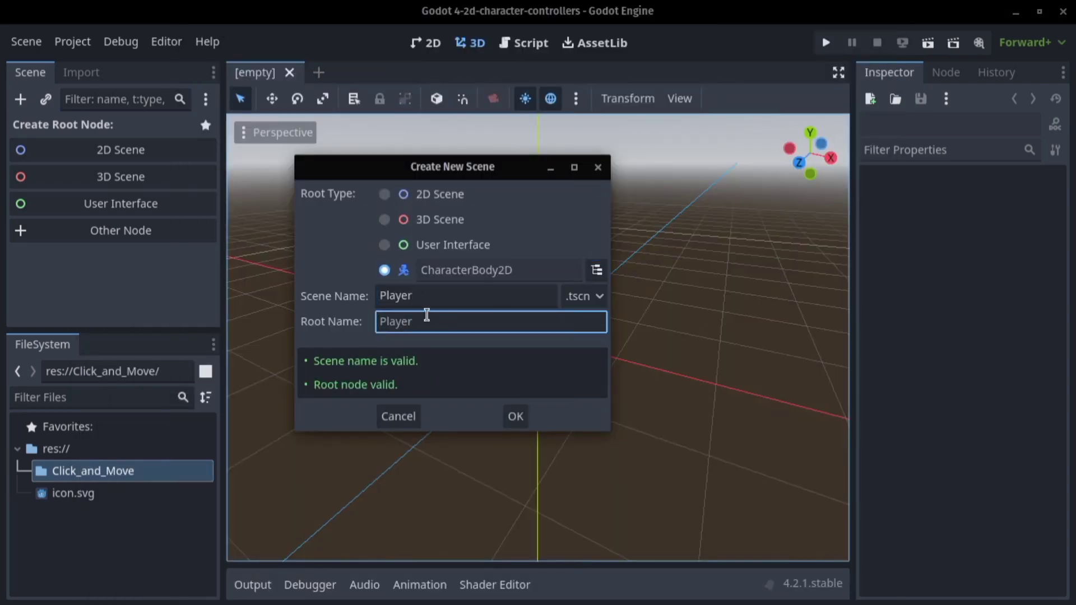
# - Confirm the new player scene and add Sprite2D and CollisionShape2D children to PlayerClick
pyautogui.click(515, 416)
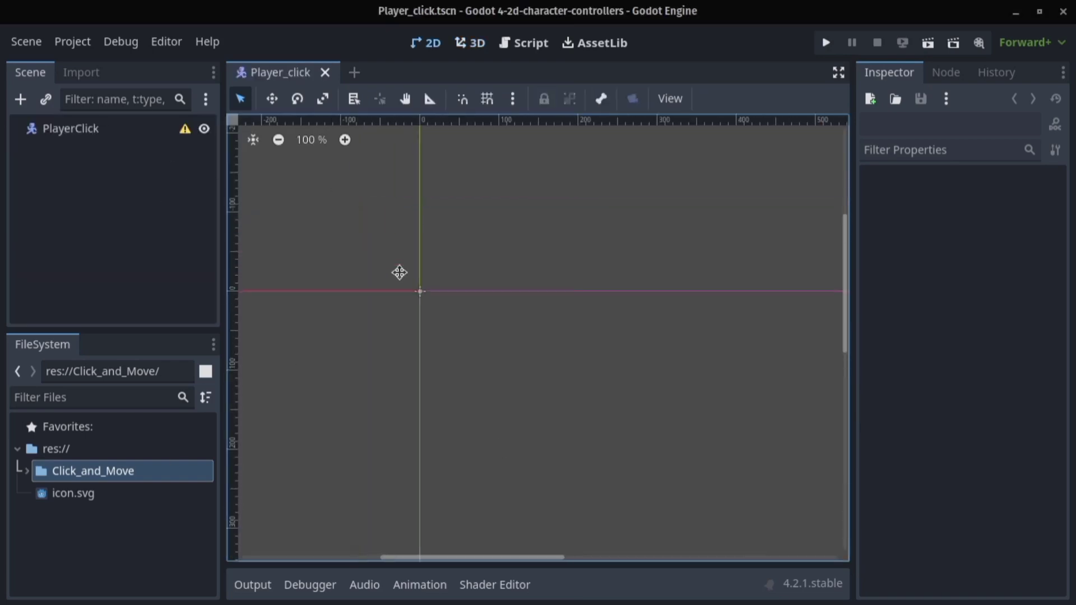
pyautogui.click(25, 471)
pyautogui.click(31, 470)
pyautogui.click(51, 128)
pyautogui.click(20, 99)
pyautogui.write('sp')
pyautogui.press('Return')
pyautogui.click(34, 127)
pyautogui.hotkey('ctrl', 'a')
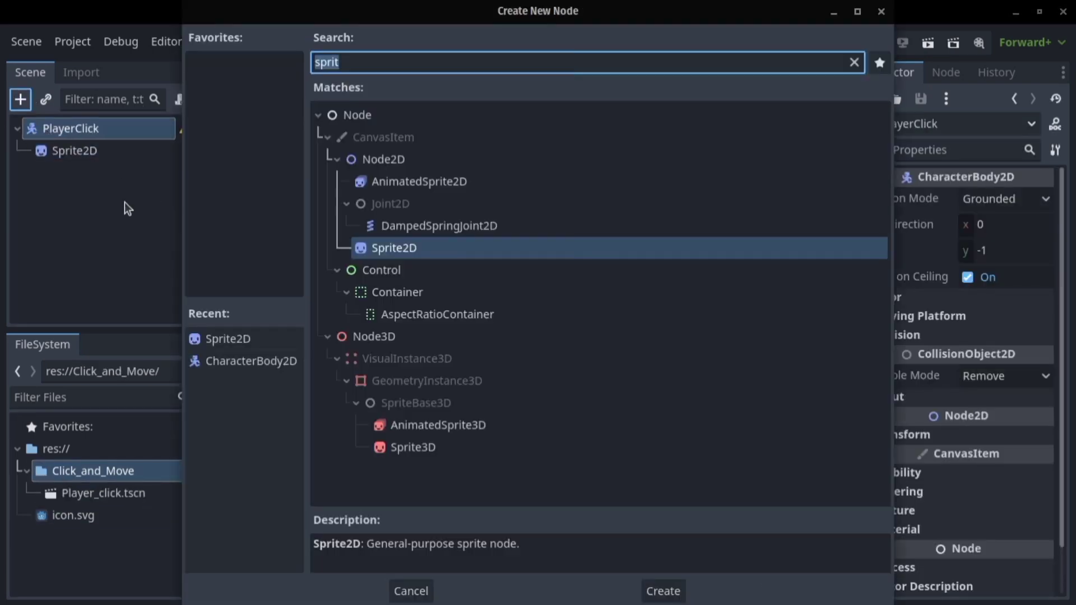
pyautogui.write('c')
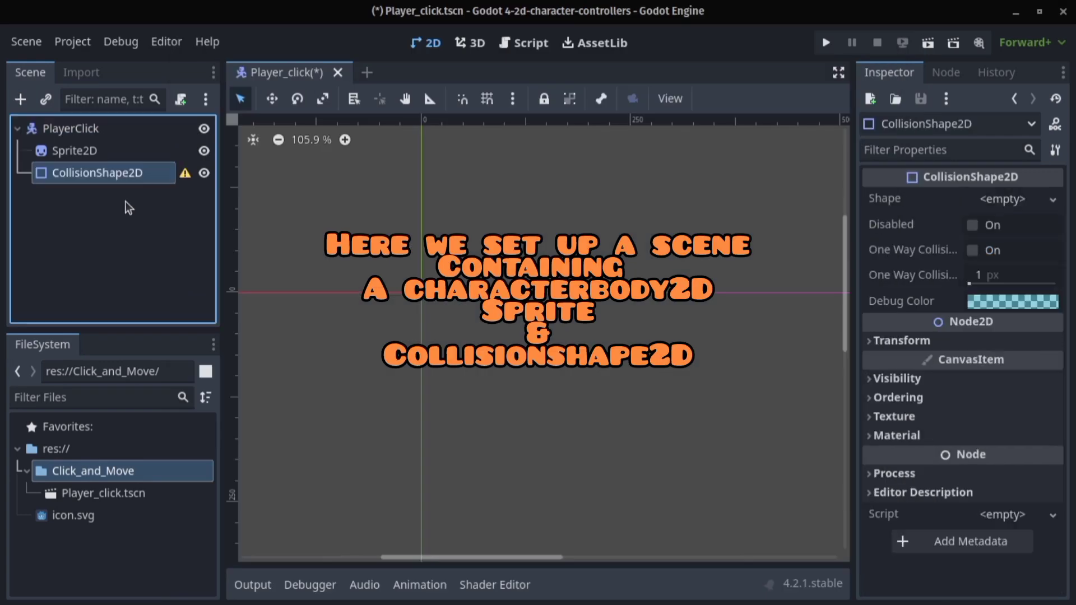
# - Give the Sprite2D the icon.svg texture and a scale of 0.5
pyautogui.click(101, 151)
pyautogui.moveTo(81, 516); pyautogui.dragTo(1003, 199)
pyautogui.scroll(-3, 424, 375)
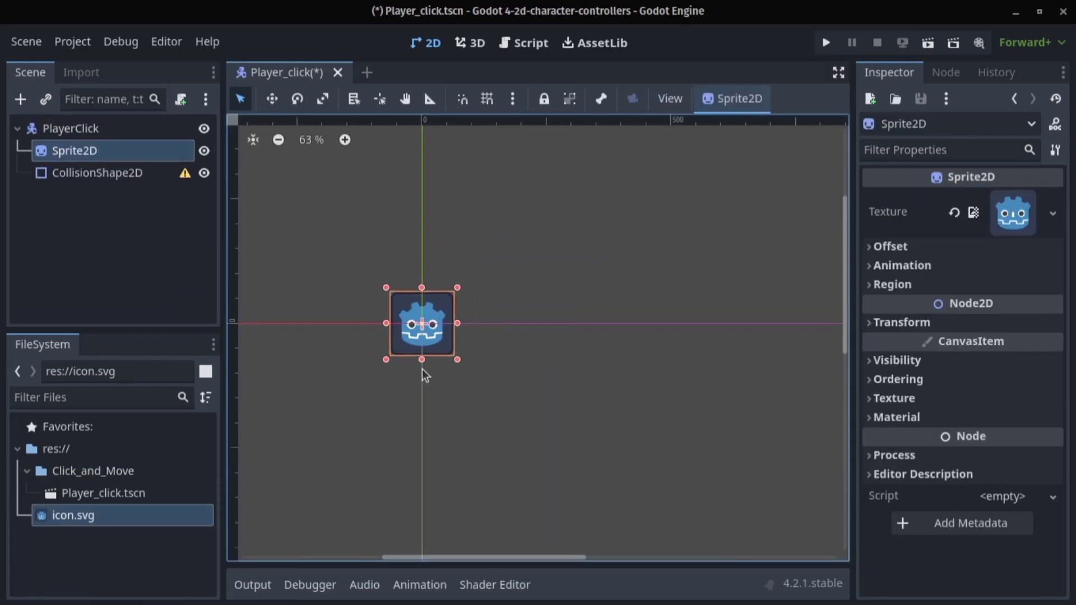
pyautogui.scroll(-2, 286, 470)
pyautogui.click(894, 322)
pyautogui.click(984, 418)
pyautogui.write('0.5')
pyautogui.press('Return')
pyautogui.scroll(5, 702, 247)
# - Give the CollisionShape2D a new RectangleShape2D, then begin attaching a script to PlayerClick
pyautogui.click(97, 173)
pyautogui.click(1003, 199)
pyautogui.click(936, 312)
pyautogui.scroll(5, 367, 319)
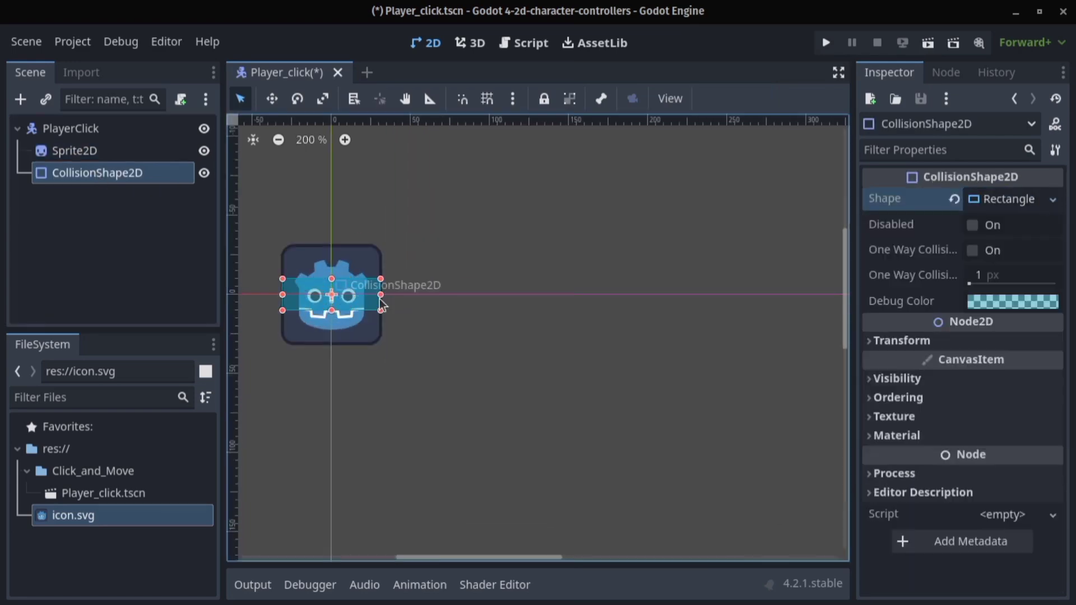
pyautogui.scroll(-5, 348, 358)
pyautogui.click(63, 224)
pyautogui.click(112, 129)
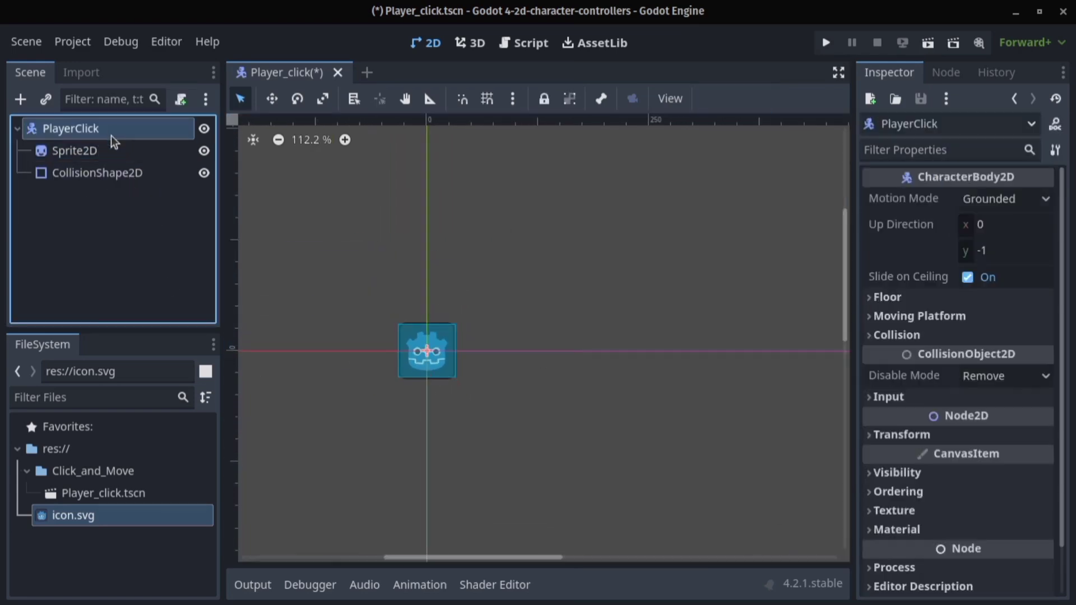
pyautogui.click(181, 99)
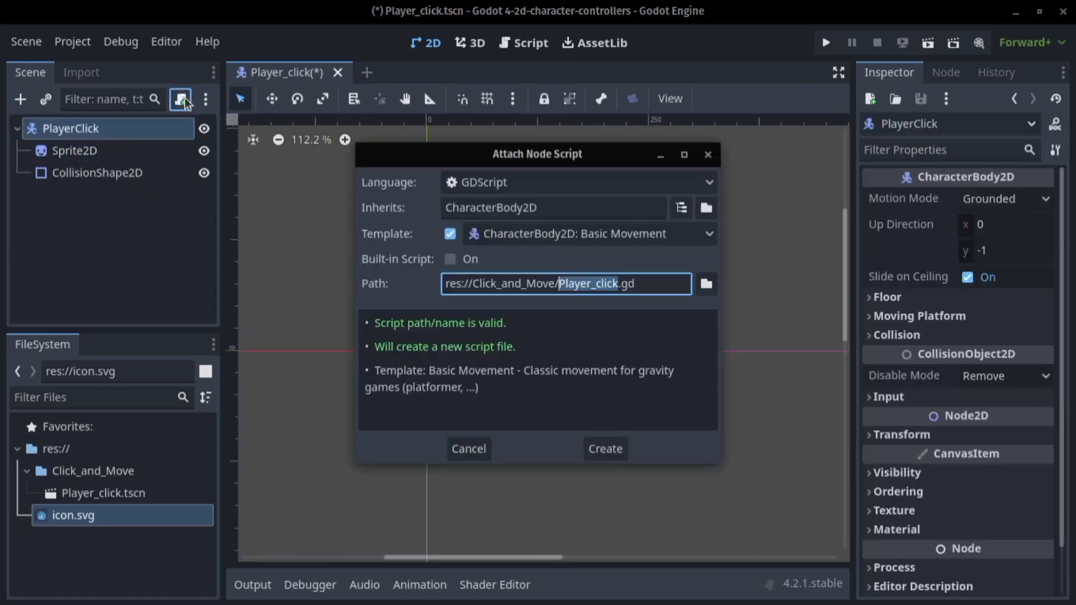
# - Create Player_click.gd and replace the template code with the exported speed variable
pyautogui.click(606, 449)
pyautogui.hotkey('ctrl', 'a')
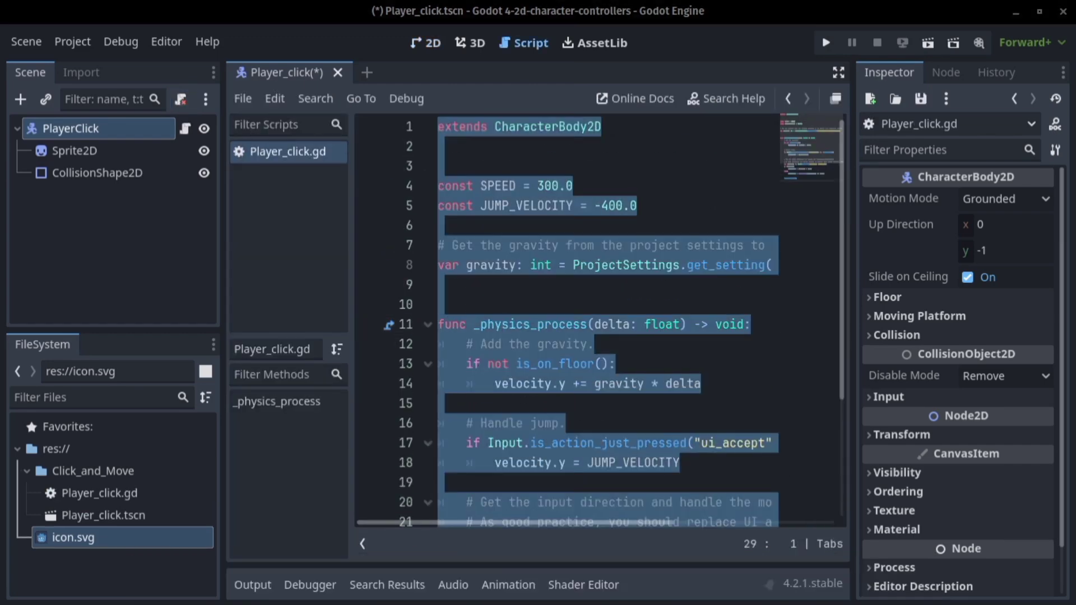
pyautogui.moveTo(445, 185); pyautogui.dragTo(583, 509)
pyautogui.press('BackSpace')
pyautogui.press('BackSpace')
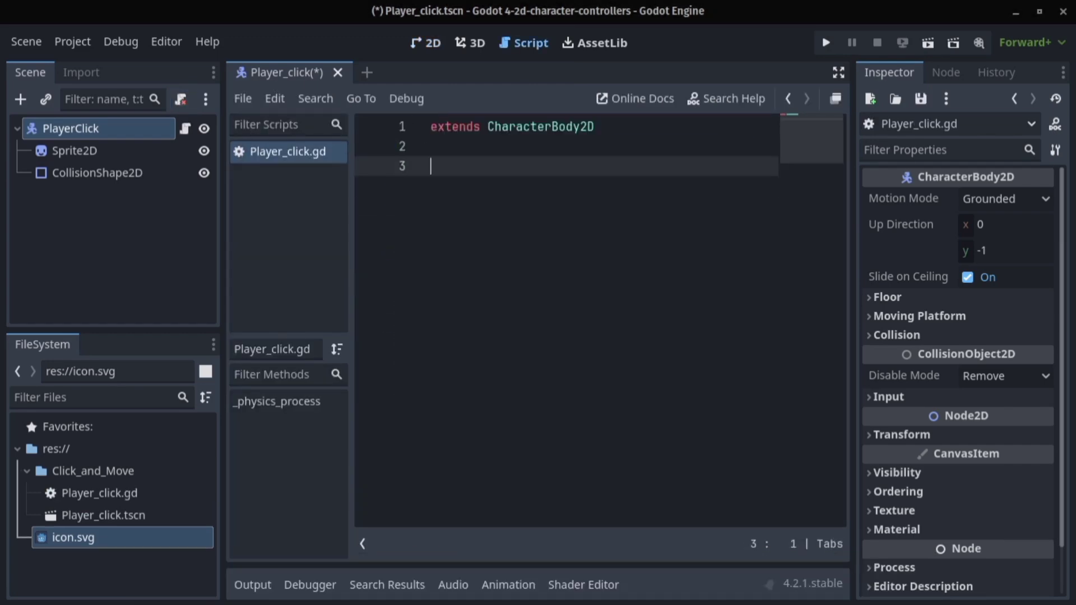
pyautogui.write('# Exported variable that determines the movement speed with a default value of 200, @export var speed := 200')
# - Add the target variable, the _ready function and the _input click handler
pyautogui.click(839, 72)
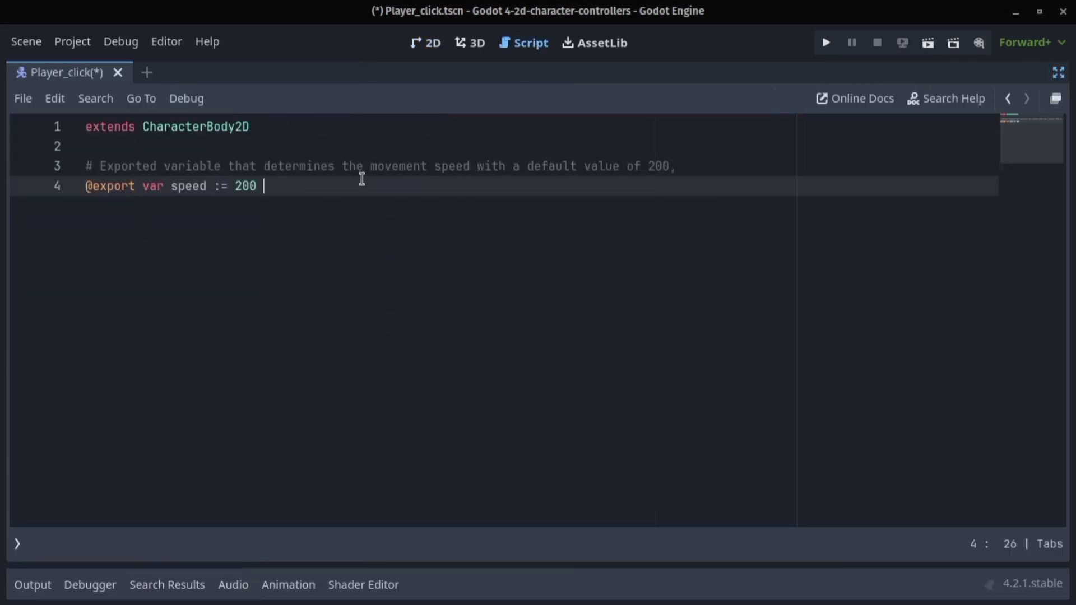
pyautogui.press('Return')
pyautogui.press('Return')
pyautogui.write("var target := Vector2.ZERO  # Variable 'target' initialized to Vector2.ZERO")
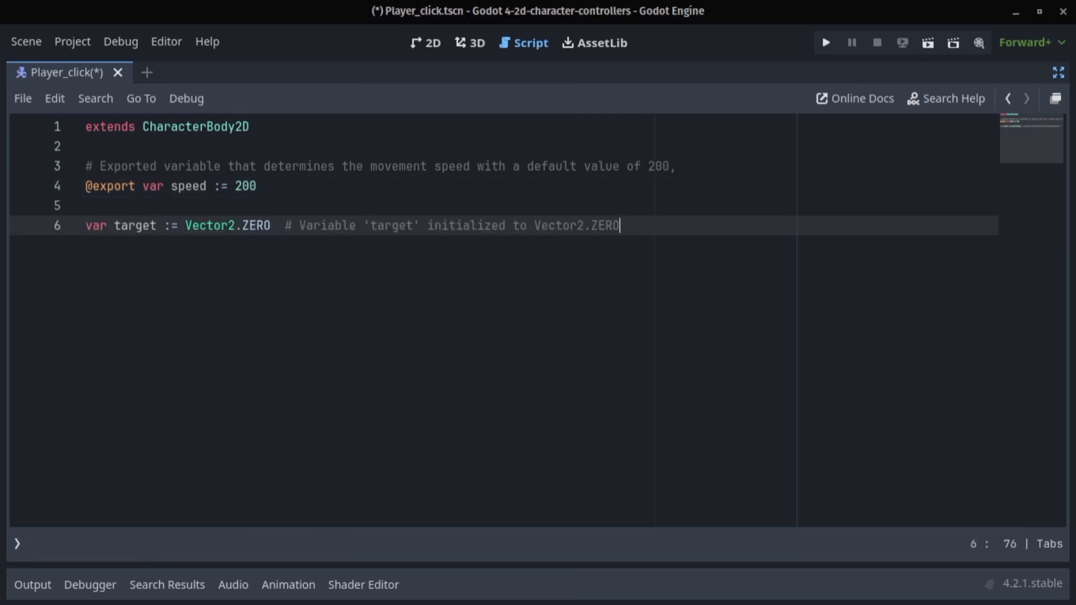
pyautogui.press('Return')
pyautogui.press('Return')
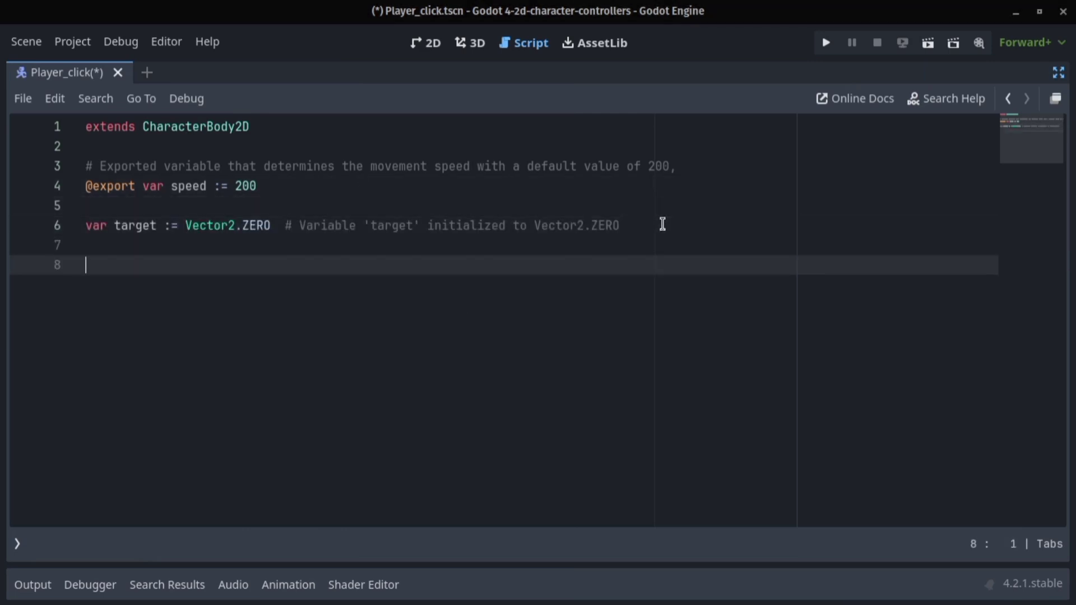
pyautogui.write("func _ready(): \t# Set the initial target position to the character's current global position \ttarget = global_position")
pyautogui.press('Return')
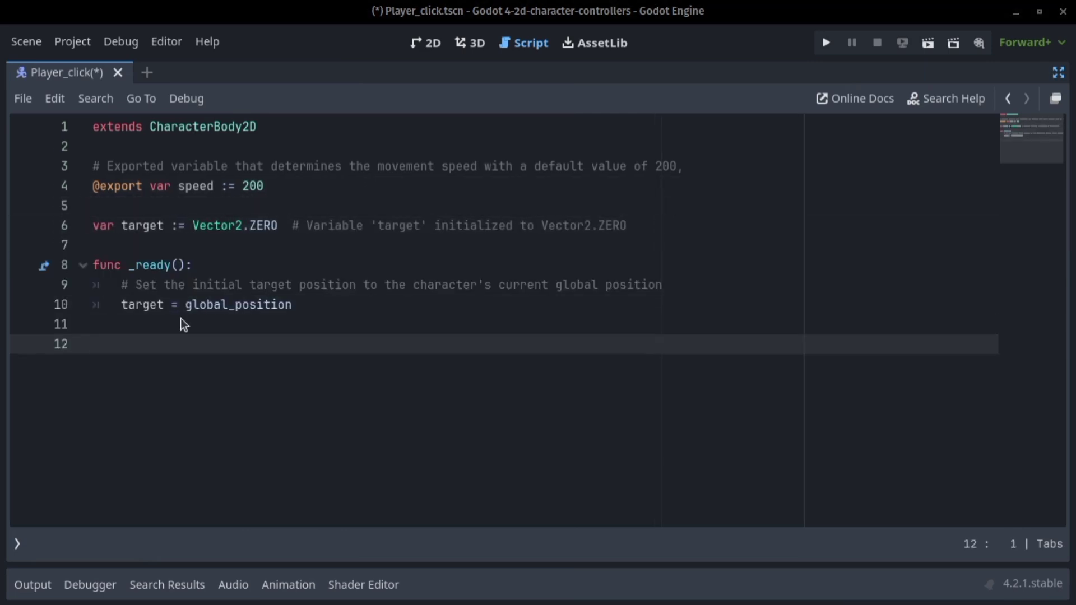
pyautogui.write('func _input(event): \t# If the left mouse button is pressed, set the target to the mouse position \tif event is InputEventMouseButton and event.button_index == MOUSE_BUTTON_LEFT and event.pressed: \t\ttarget = event.position')
pyautogui.press('Return')
pyautogui.press('Return')
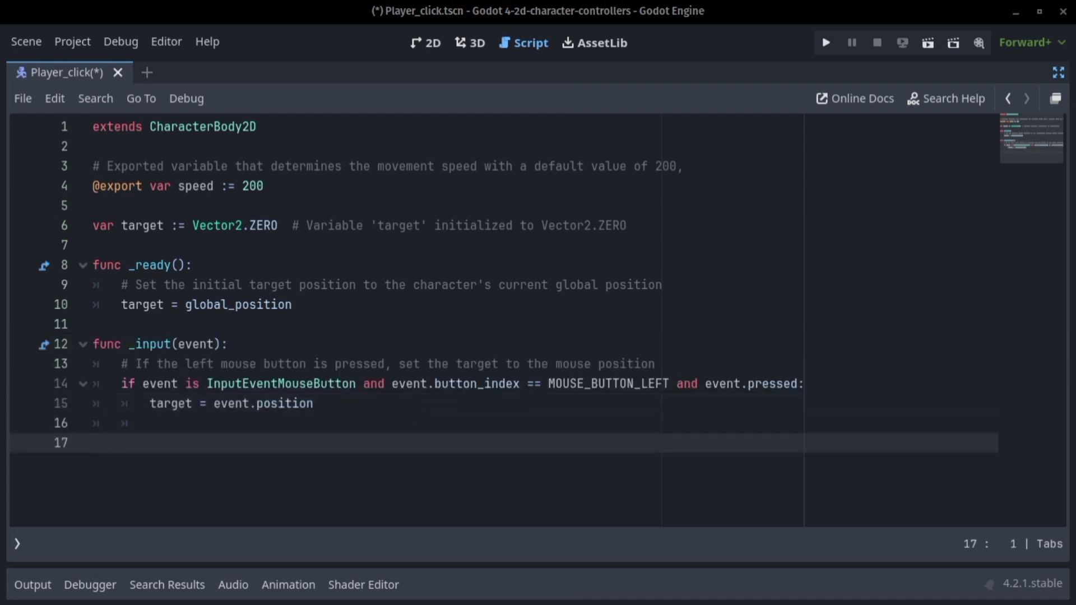
# - Add _physics_process with the velocity calculation, distance check and move_and_slide
pyautogui.press('Return')
pyautogui.write('# Calculate the velocity towards the target position at the specified speed \tvelocity = position.direction_to(target) * speed')
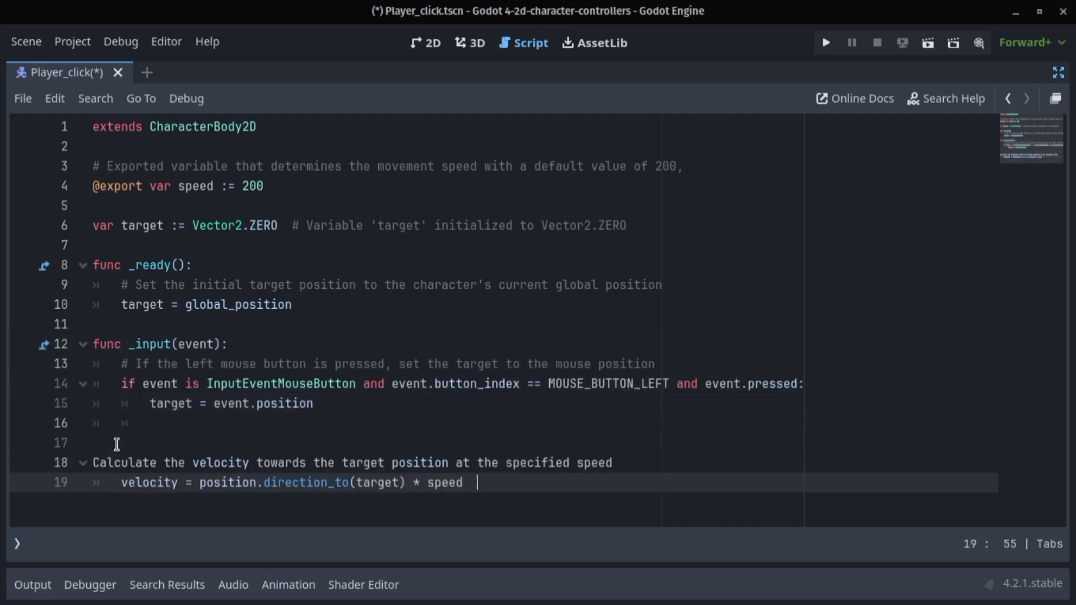
pyautogui.hotkey('ctrl', 'z')
pyautogui.write('func _physics_process(delta): \t# Calculate the velocity towards the target position at the specified speed \tvelocity = position.direction_to(target) * speed')
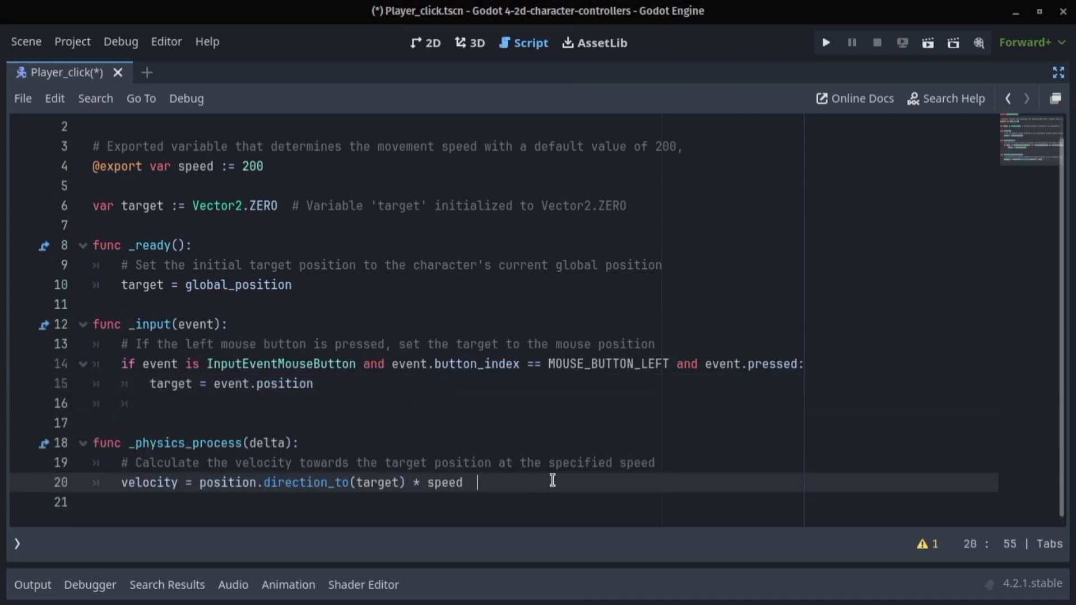
pyautogui.press('Return')
pyautogui.press('Return')
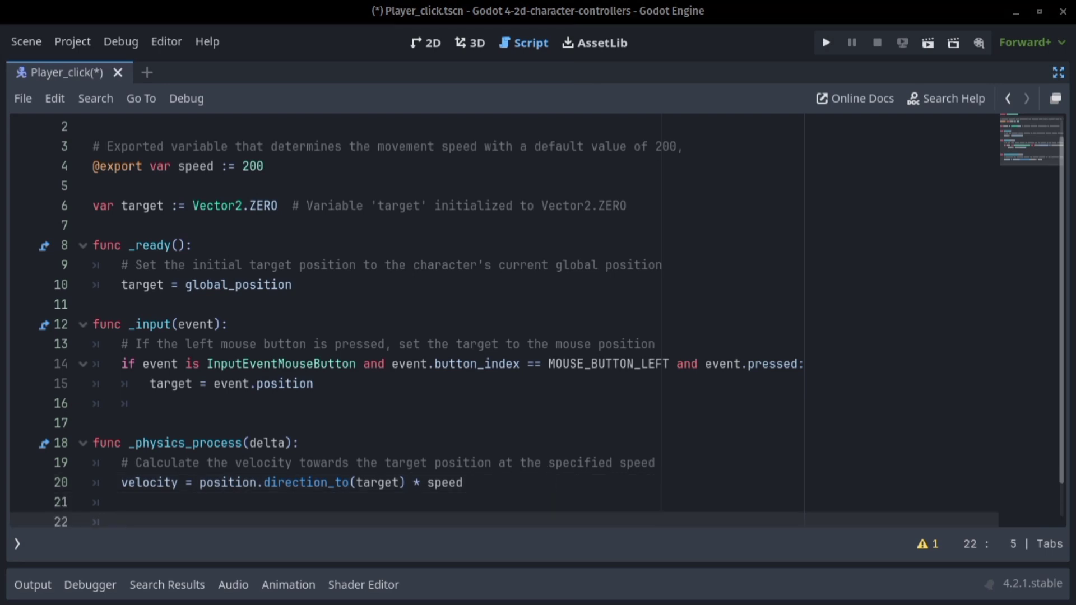
pyautogui.hotkey('shift', 'Home')
pyautogui.write('# If the character is more than 10 units away from the target \tif position.distance_to(target) > 10: \t\tmove_and_slide()  # Move the character towards the target position')
pyautogui.press('Return')
pyautogui.press('Return')
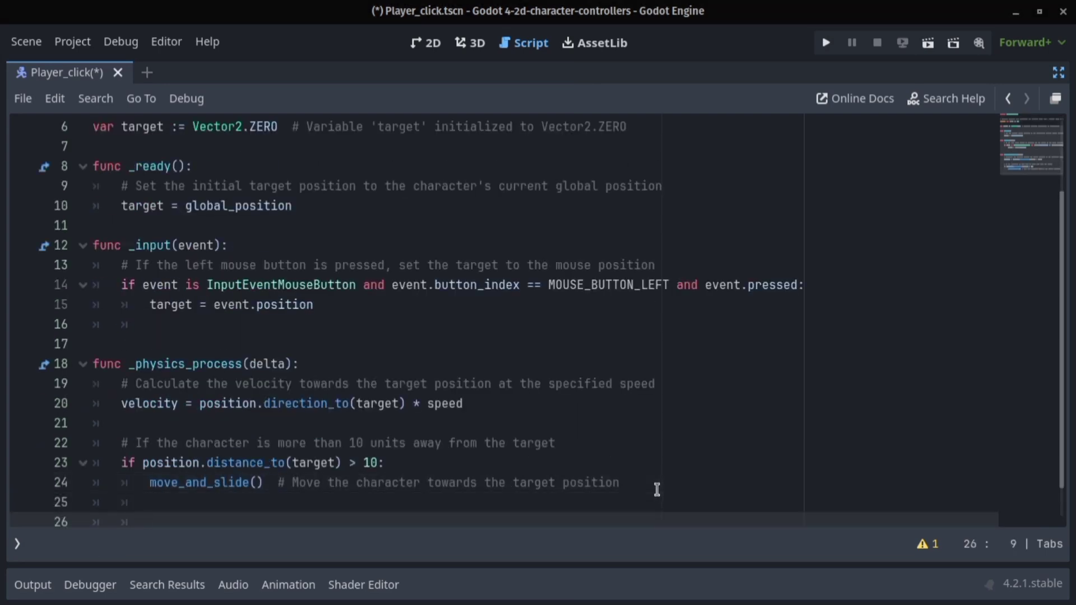
pyautogui.press('BackSpace')
pyautogui.press('BackSpace')
pyautogui.press('BackSpace')
# - Add the optional look_at comment line near the end of the script
pyautogui.click(166, 416)
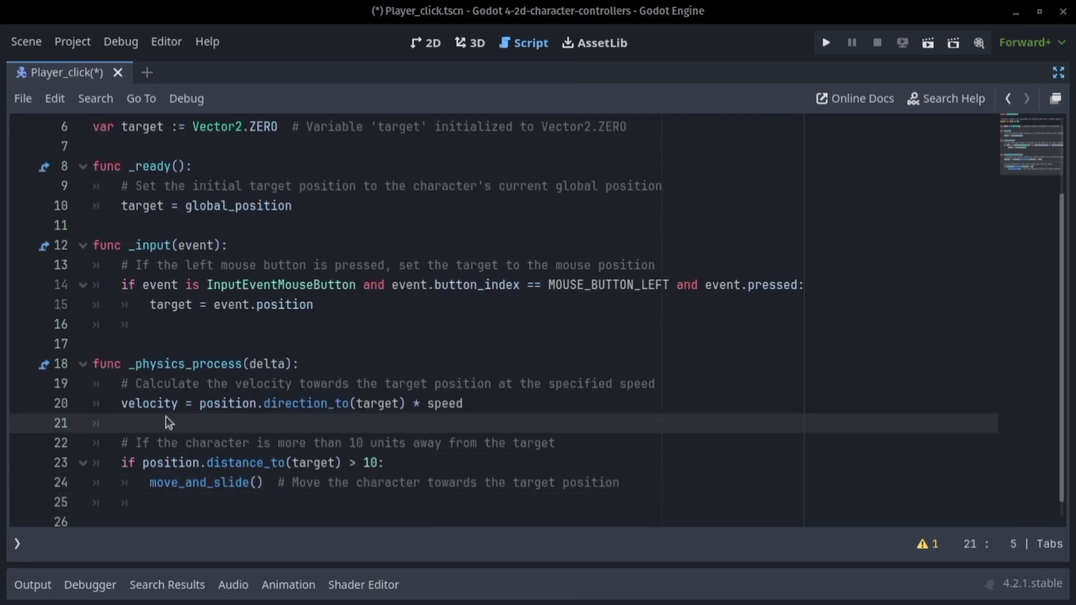
pyautogui.write('# look_at(target)  # (Optional) Rotate the character to face the target position')
pyautogui.press('Home')
pyautogui.press('Return')
pyautogui.press('Up')
pyautogui.click(728, 443)
pyautogui.press('Return')
pyautogui.scroll(-1, 376, 318)
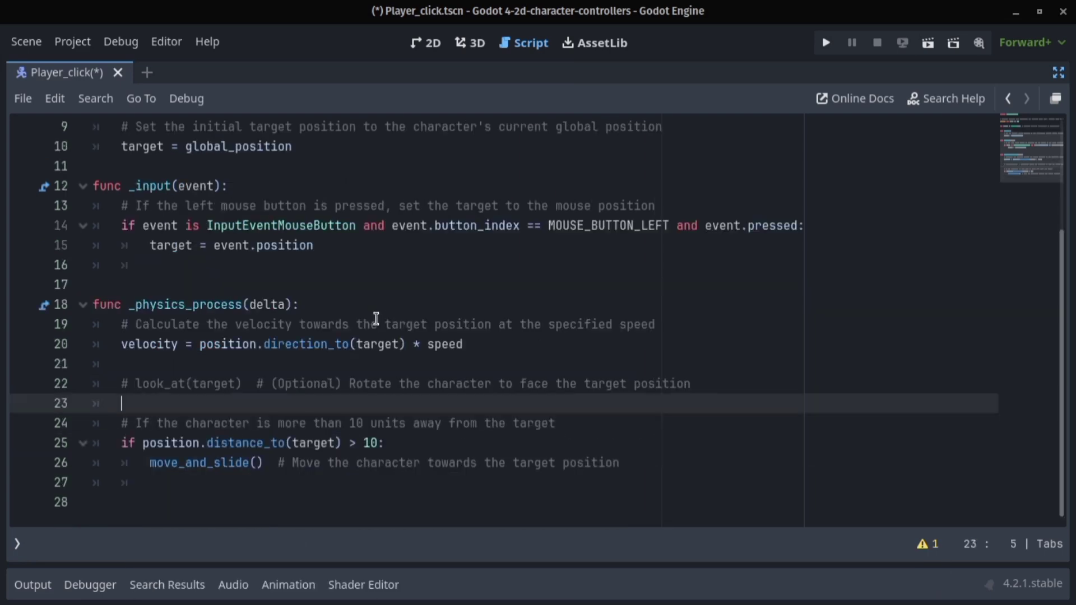
# - Save and run the scene with F6, clicking three spots so the icon glides to each
pyautogui.hotkey('ctrl', 'F1')
pyautogui.press('F6')
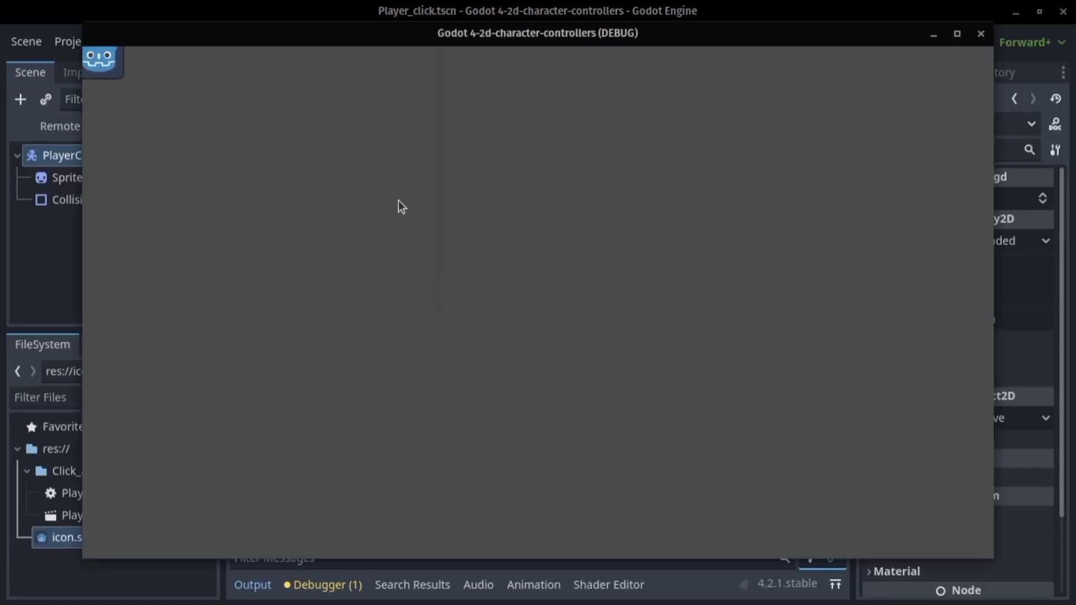
pyautogui.click(399, 200)
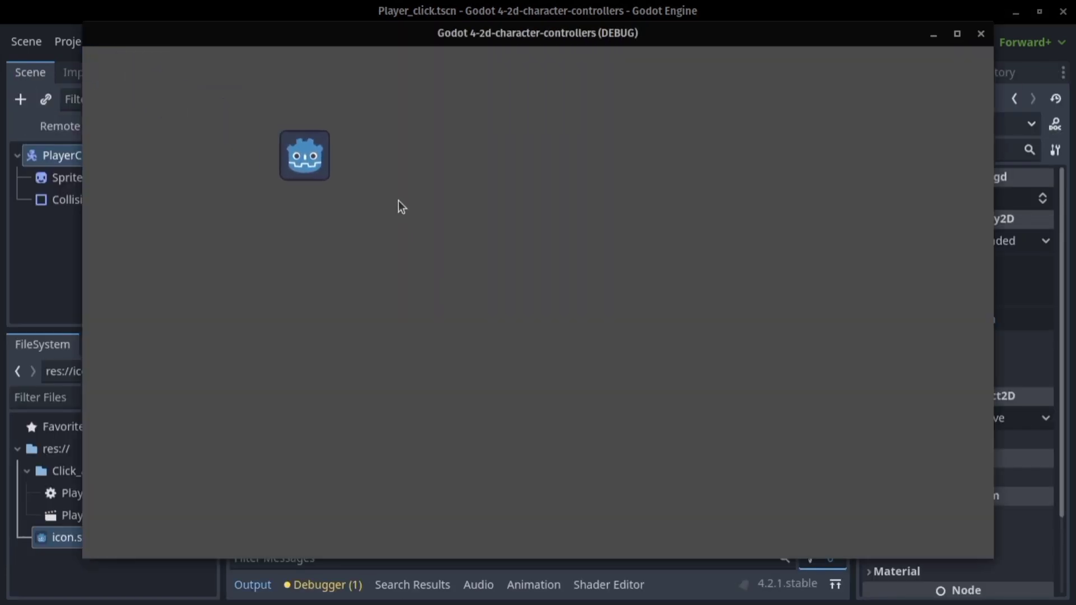
pyautogui.click(745, 96)
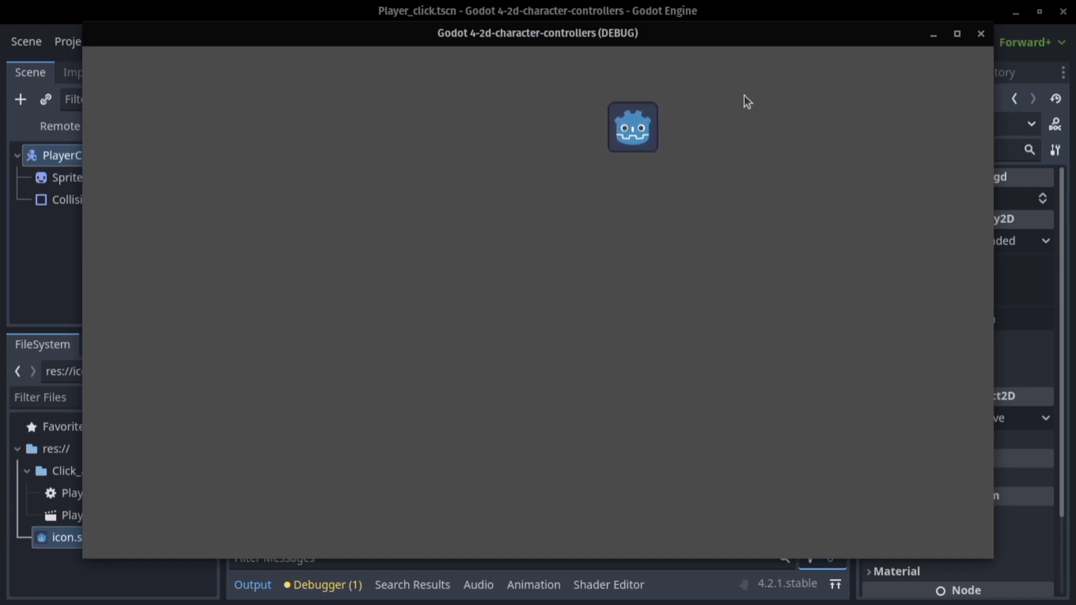
pyautogui.click(157, 440)
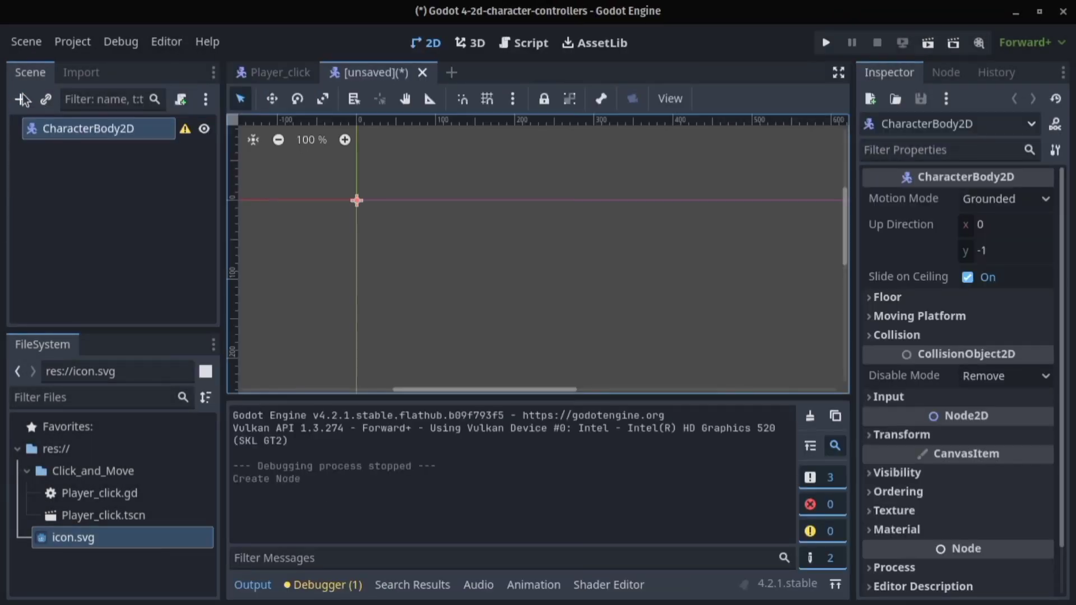
pyautogui.hotkey('ctrl', 'a')
# - Add a Sprite2D showing icon.svg at half scale to the new scene
pyautogui.write('sp')
pyautogui.press('Return')
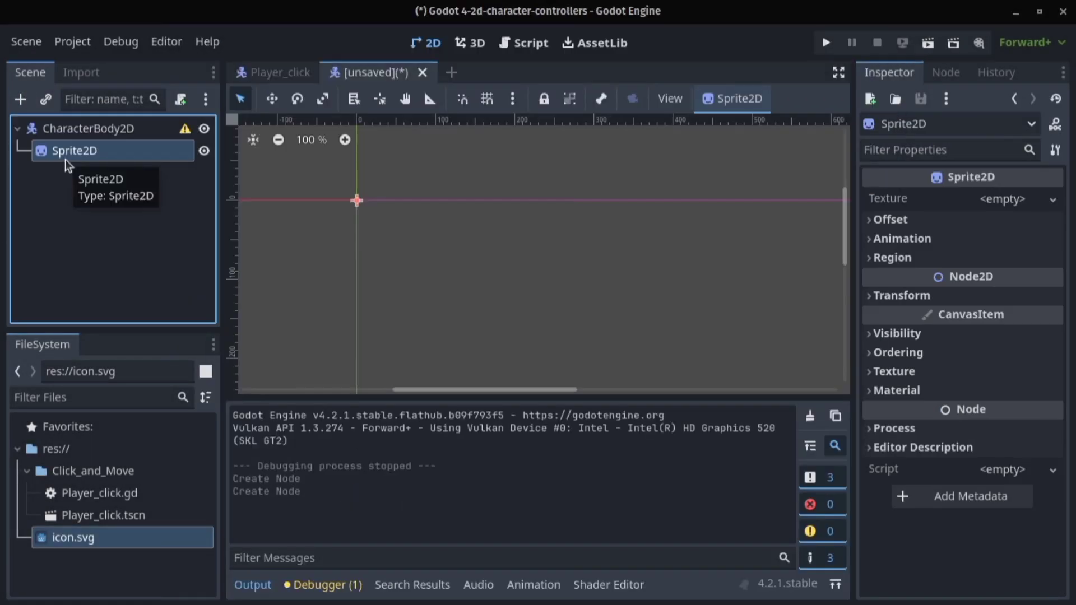
pyautogui.moveTo(73, 538); pyautogui.dragTo(1003, 208)
pyautogui.click(900, 323)
pyautogui.moveTo(1014, 422); pyautogui.dragTo(1016, 411)
pyautogui.scroll(-1, 459, 264)
pyautogui.moveTo(459, 264); pyautogui.dragTo(487, 276, button='middle')
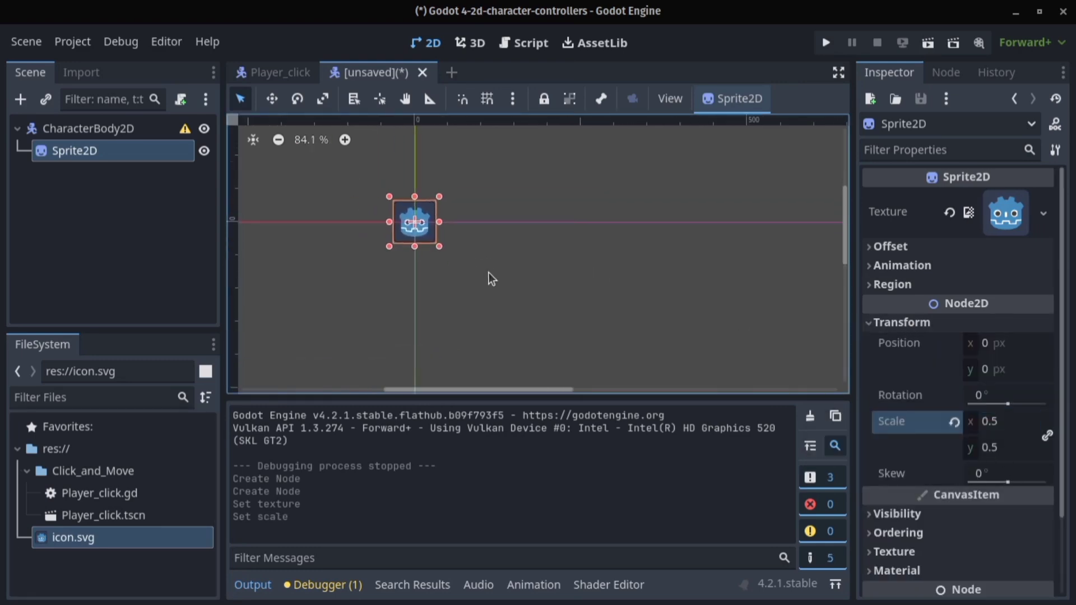
# - Select the CharacterBody2D root, backing out of the Add Node and Attach Script dialogs
pyautogui.click(88, 128)
pyautogui.click(20, 100)
pyautogui.press('Escape')
pyautogui.click(180, 99)
pyautogui.click(708, 141)
# - Save the scene as player.tscn in a new GridBasedMovement folder, then start renaming the root
pyautogui.hotkey('ctrl', 's')
pyautogui.rightClick(524, 290)
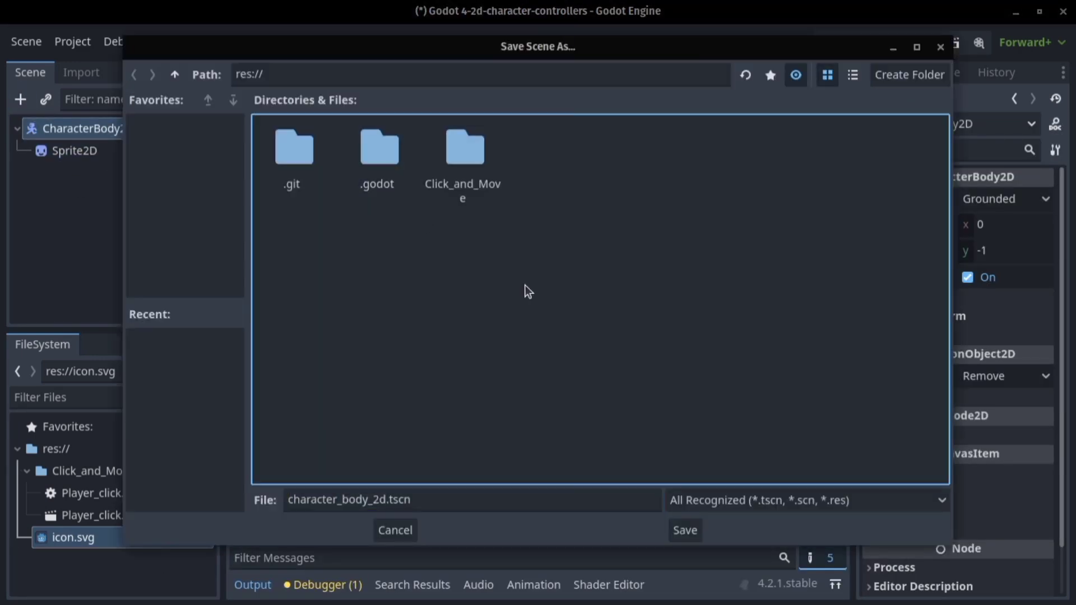
pyautogui.click(561, 296)
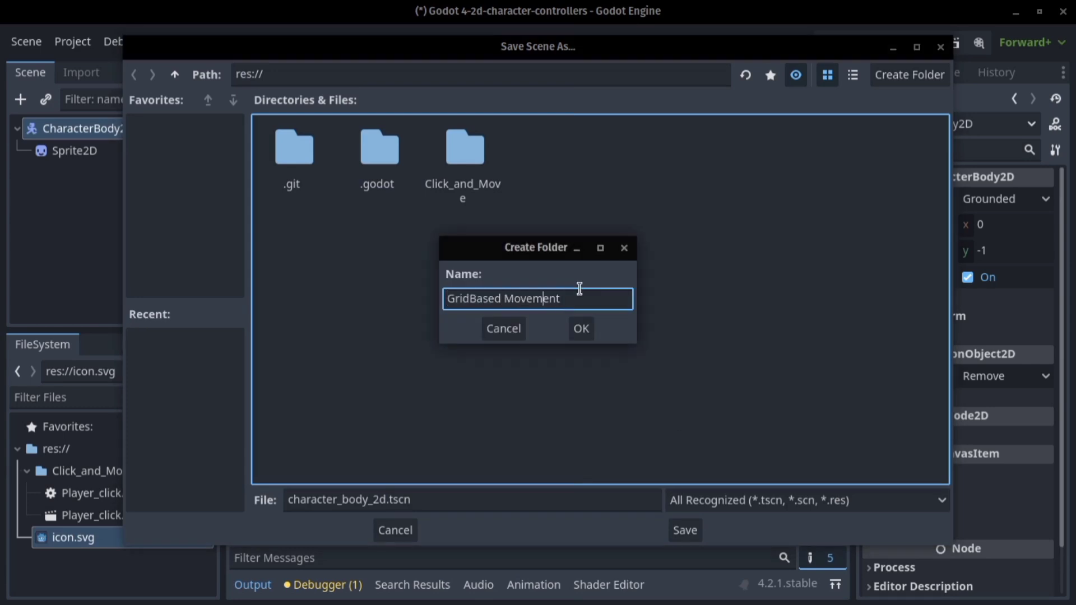
pyautogui.click(581, 329)
pyautogui.doubleClick(377, 499)
pyautogui.write('player')
pyautogui.press('Return')
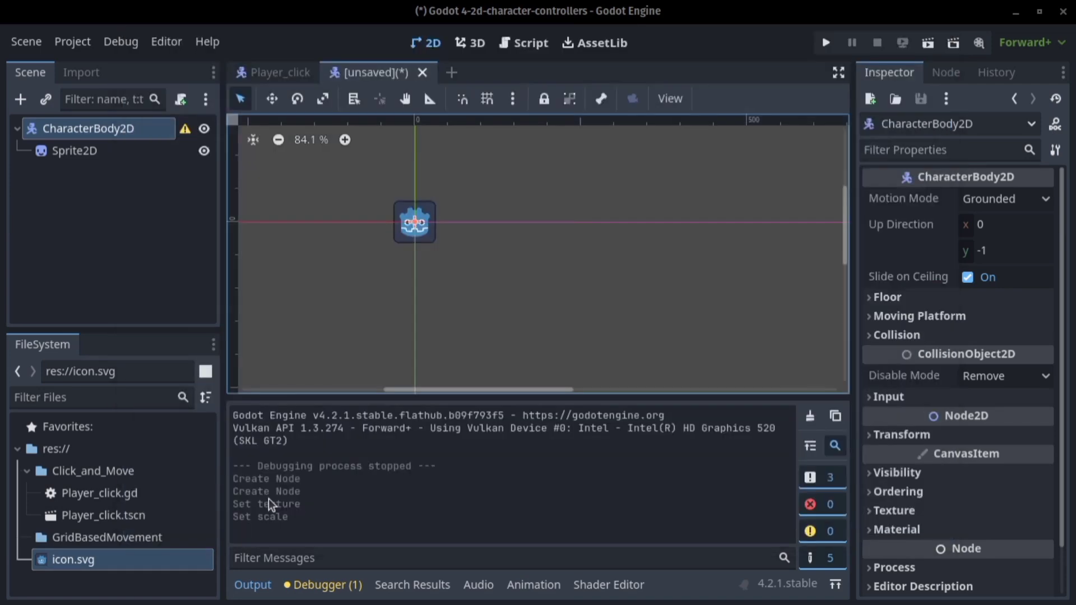
pyautogui.doubleClick(144, 131)
# - Finish renaming the root, then attach a template-free player.gd with the speed export variable
pyautogui.write('play')
pyautogui.click(180, 99)
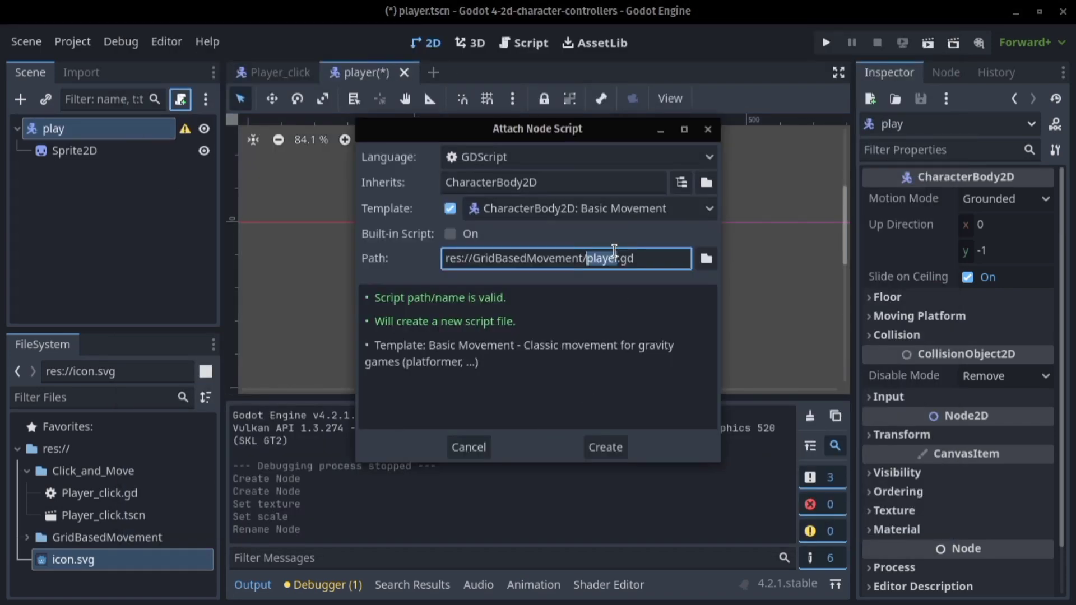
pyautogui.click(450, 209)
pyautogui.click(600, 447)
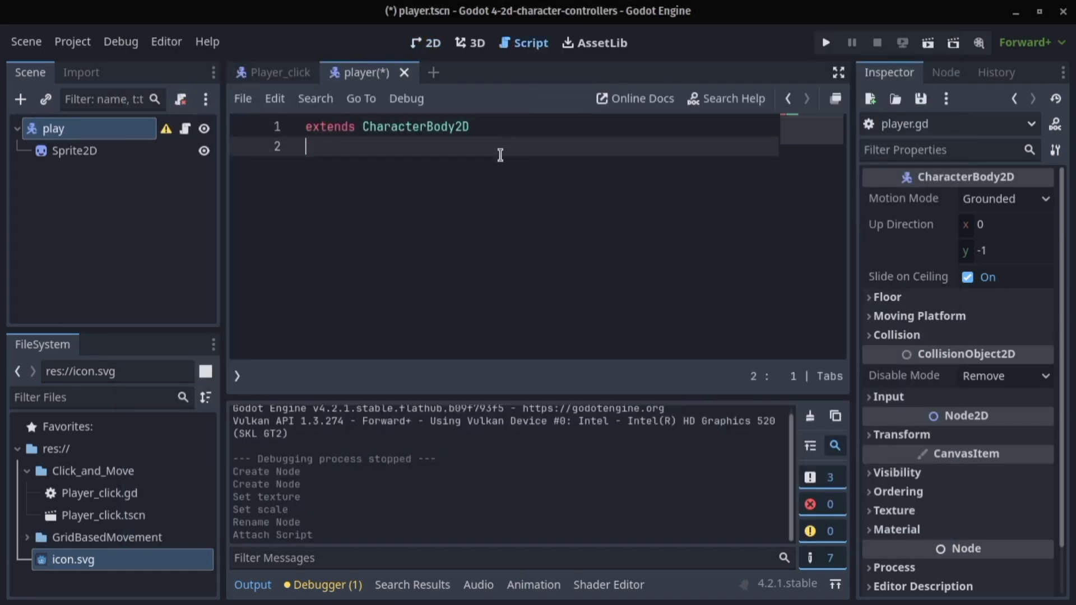
pyautogui.press('Return')
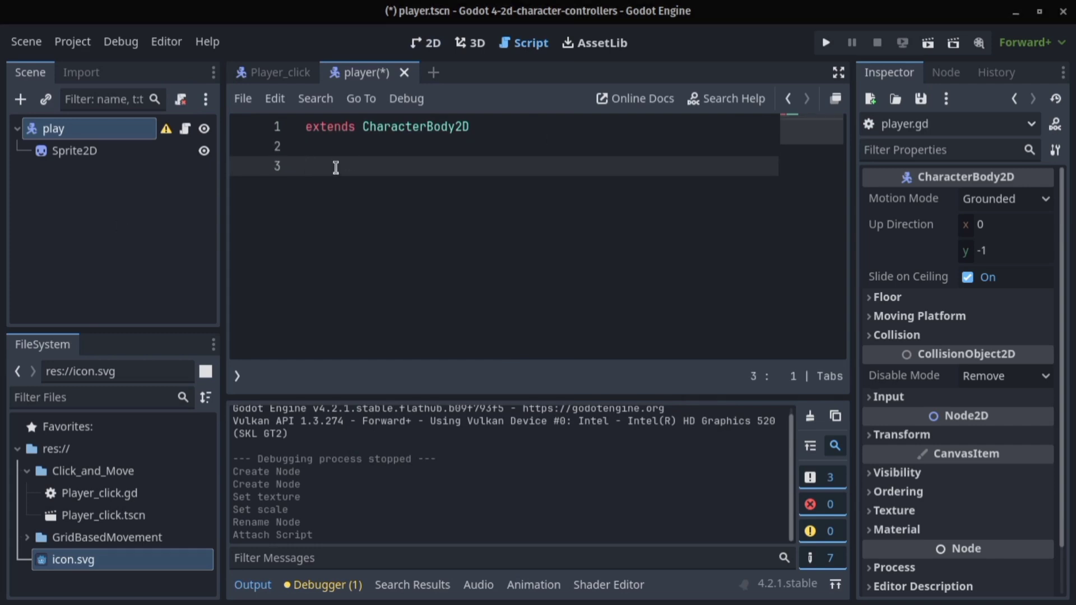
pyautogui.write('# Royal attributes @export var speed = 300  # The speed of travelling to the next tile')
# - Add the grid_size and target_position variables and the _ready function in a widened editor
pyautogui.hotkey('ctrl', 'shift', 'F11')
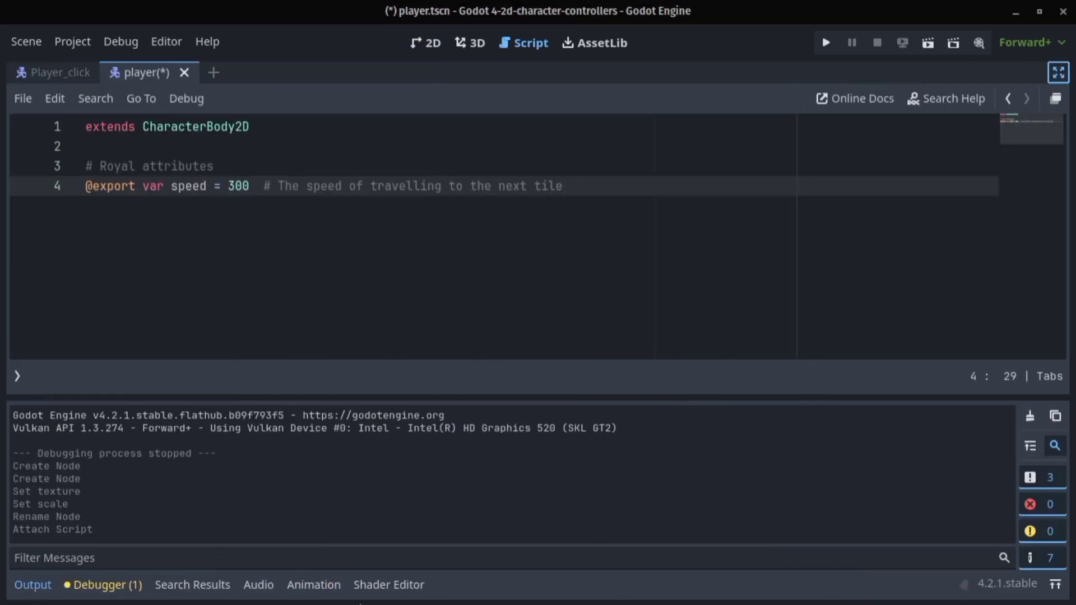
pyautogui.click(617, 188)
pyautogui.press('Return')
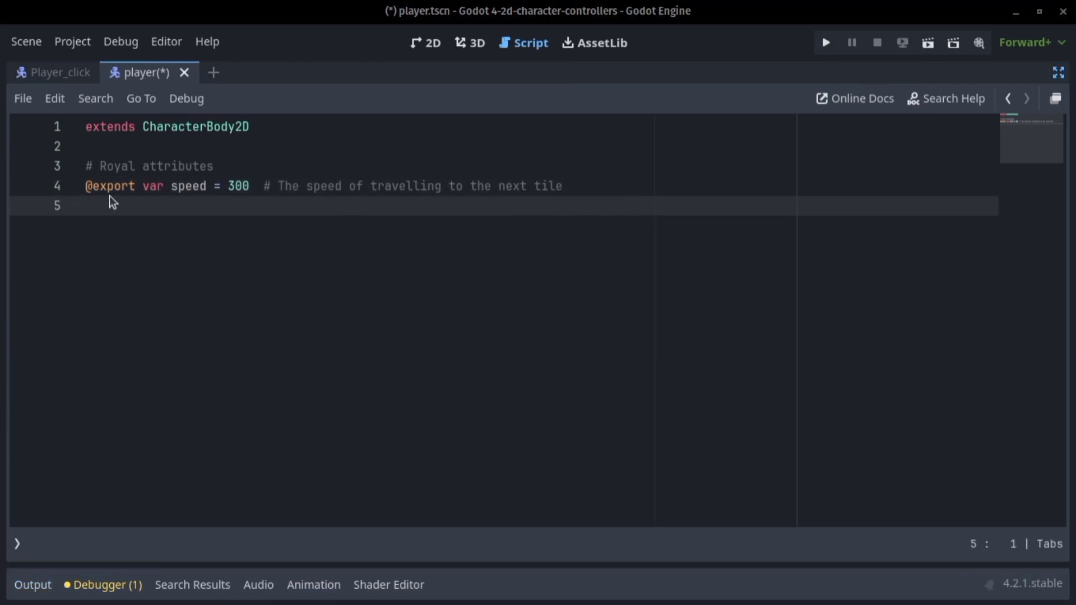
pyautogui.press('Return')
pyautogui.write('var target_position = Vector2.ZERO  # Where our hero is headed')
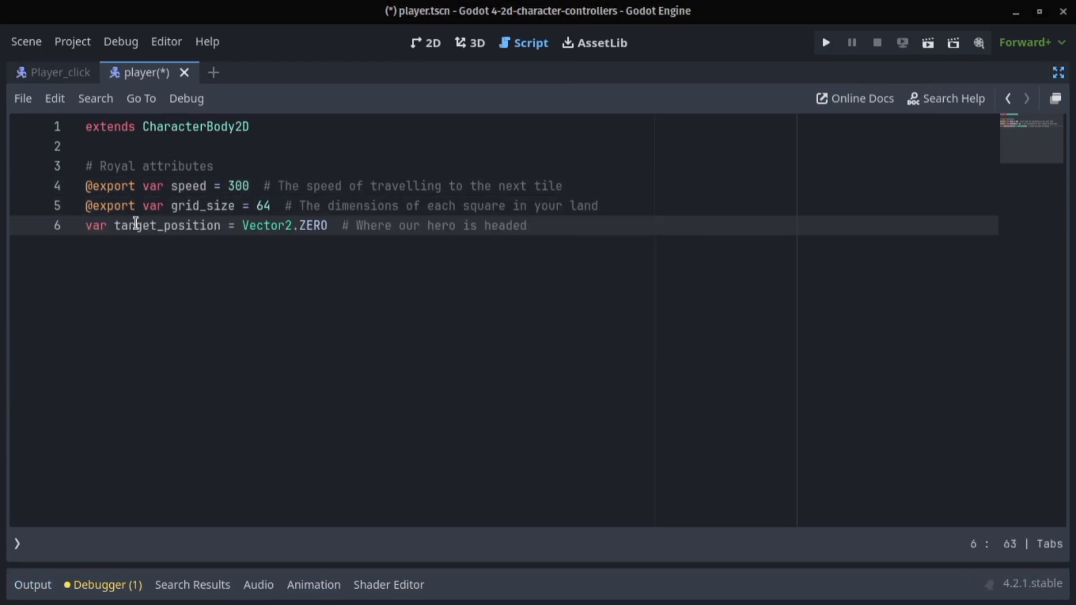
pyautogui.press('Return')
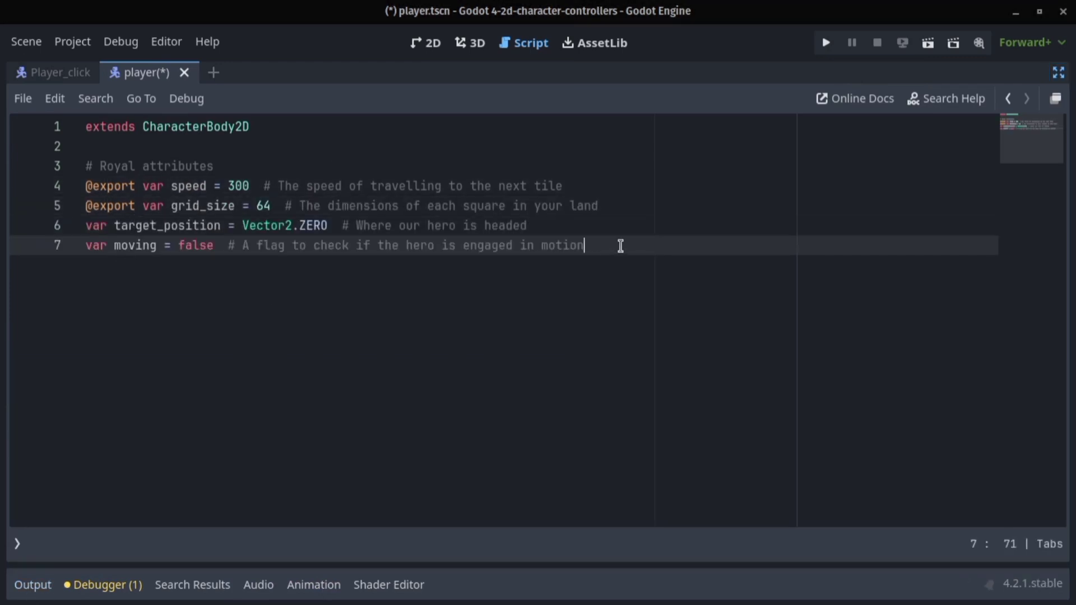
pyautogui.press('Return')
pyautogui.press('Return')
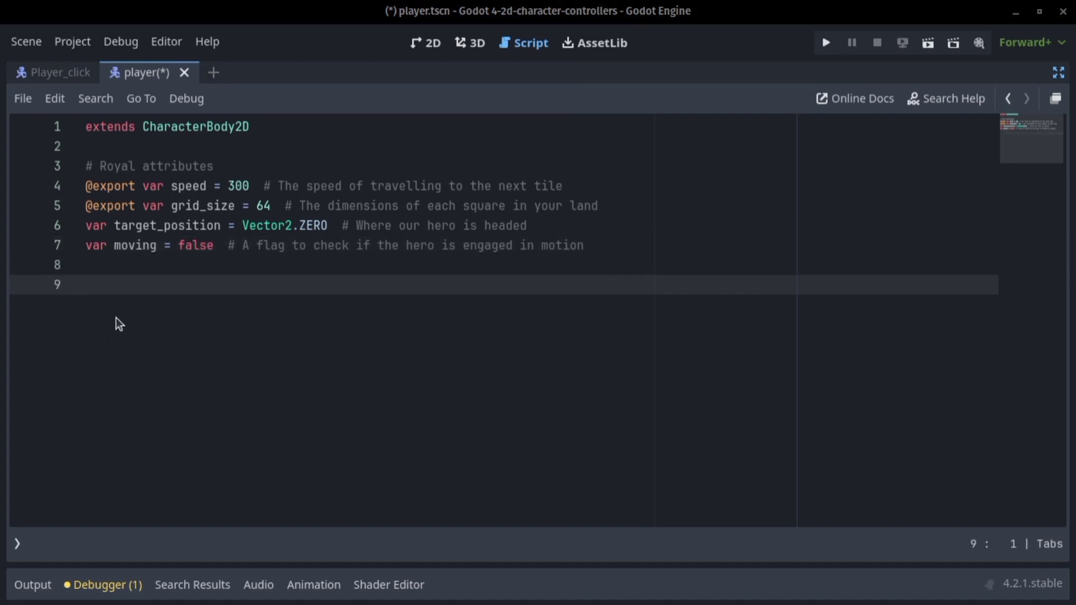
pyautogui.write('func _ready(): \t# Start the target at the current location \ttarget_position = position')
pyautogui.press('Return')
pyautogui.press('Return')
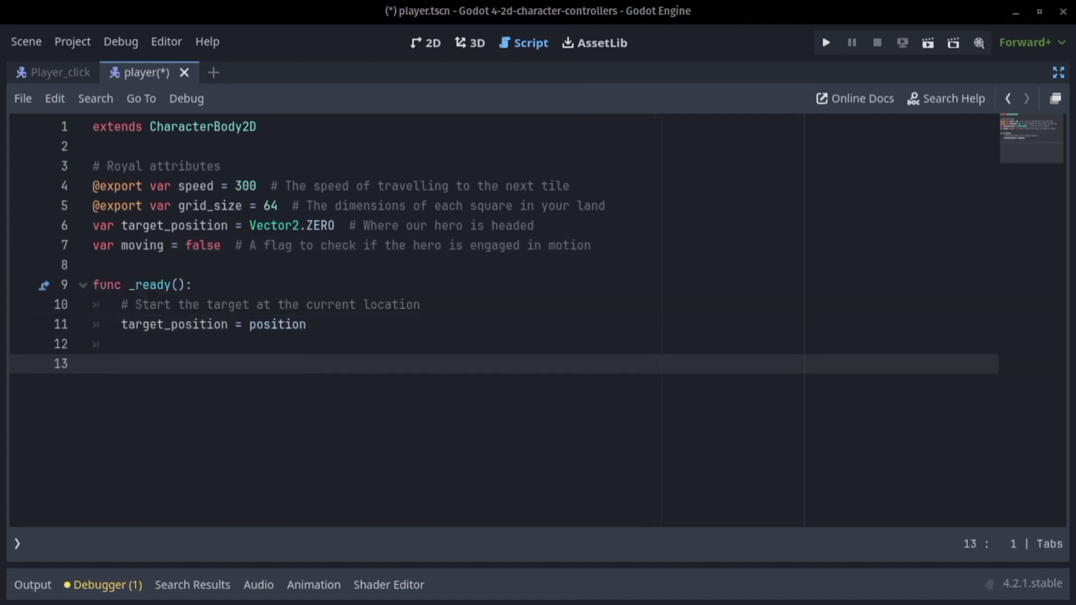
# - Write _physics_process with the not-moving check, arrow-key directions, next-tile target and snapping move
pyautogui.write('func _physics_process(delta):')
pyautogui.press('Return')
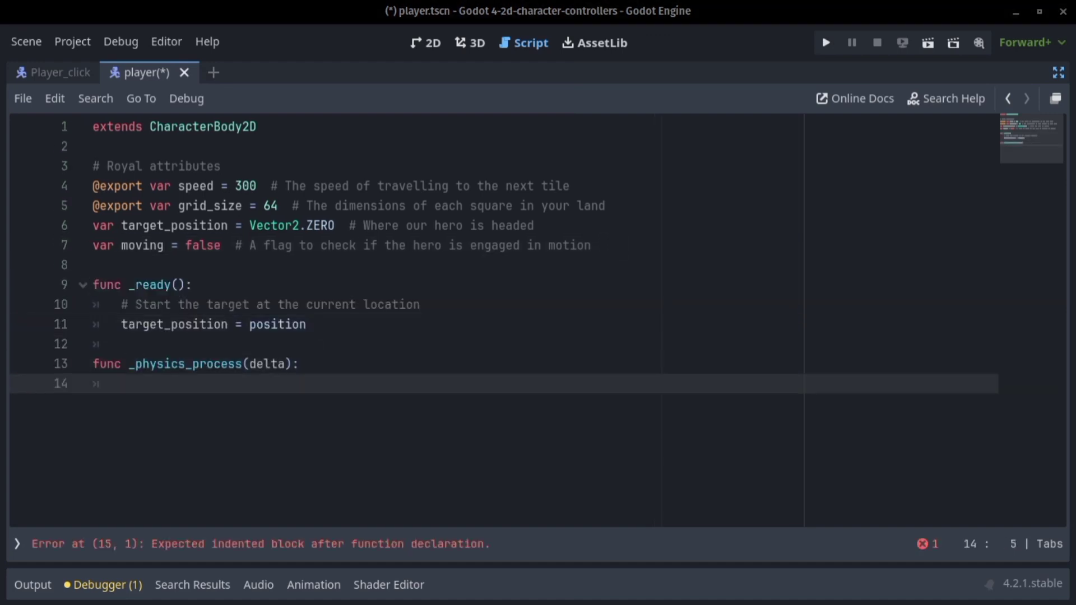
pyautogui.write('if not moving:')
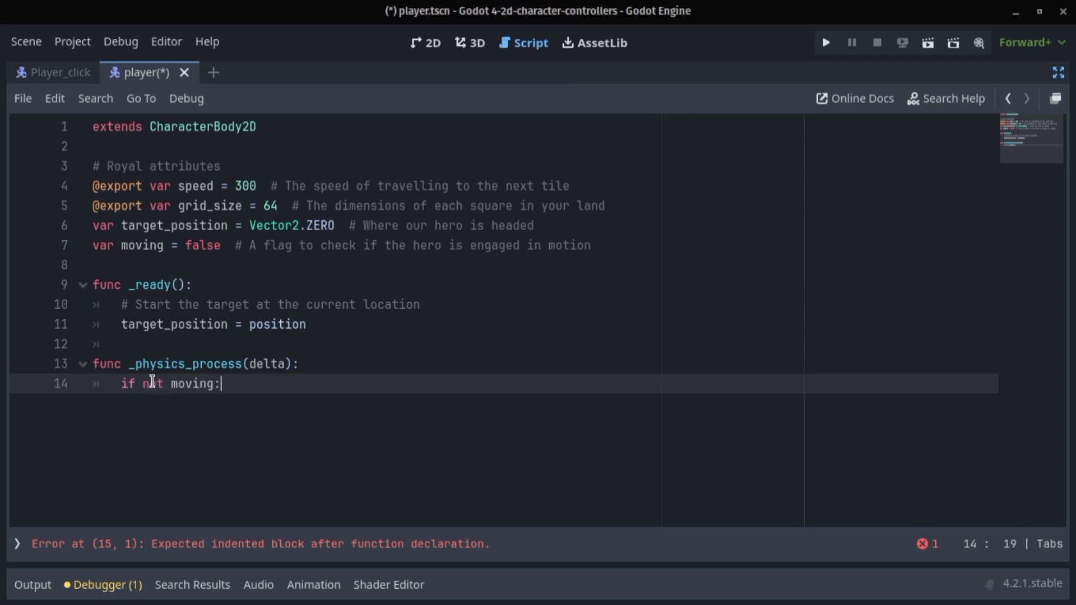
pyautogui.press('Return')
pyautogui.write('var direction = Vector2.ZERO')
pyautogui.press('Return')
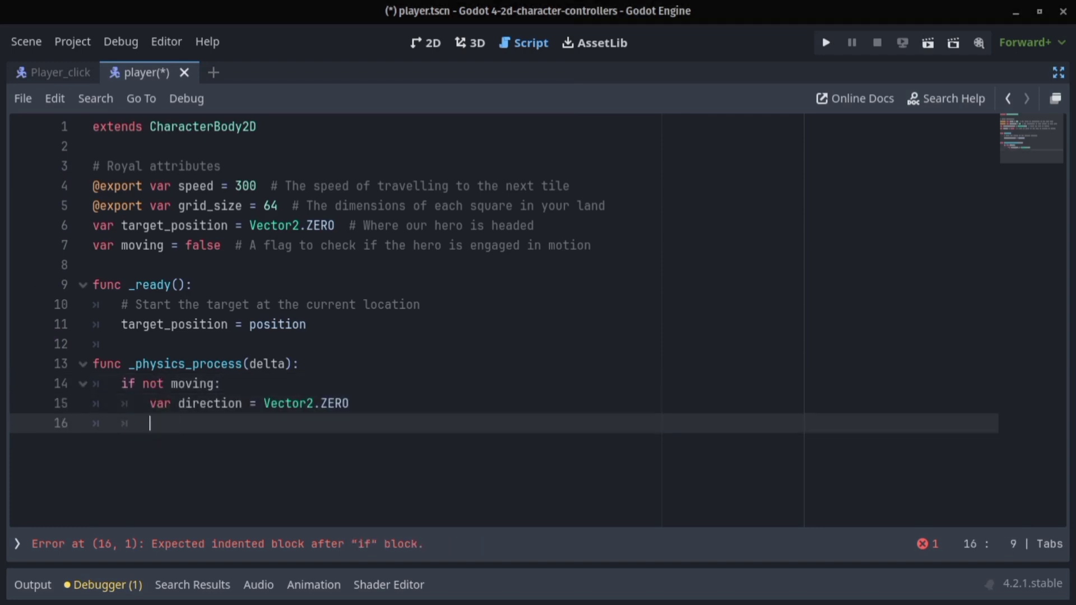
pyautogui.write("# The calls of the cardinal directions if Input.is_action_just_pressed('ui_right'): \tdirection = Vector2.RIGHT elif Input.is_action_just_pressed('ui_left'): \tdirection = Vector2.LEFT elif Input.is_action_just_pressed('ui_down'): \tdirection = Vector2.DOWN elif Input.is_action_just_pressed('ui_up'): \tdirection = Vector2.UP")
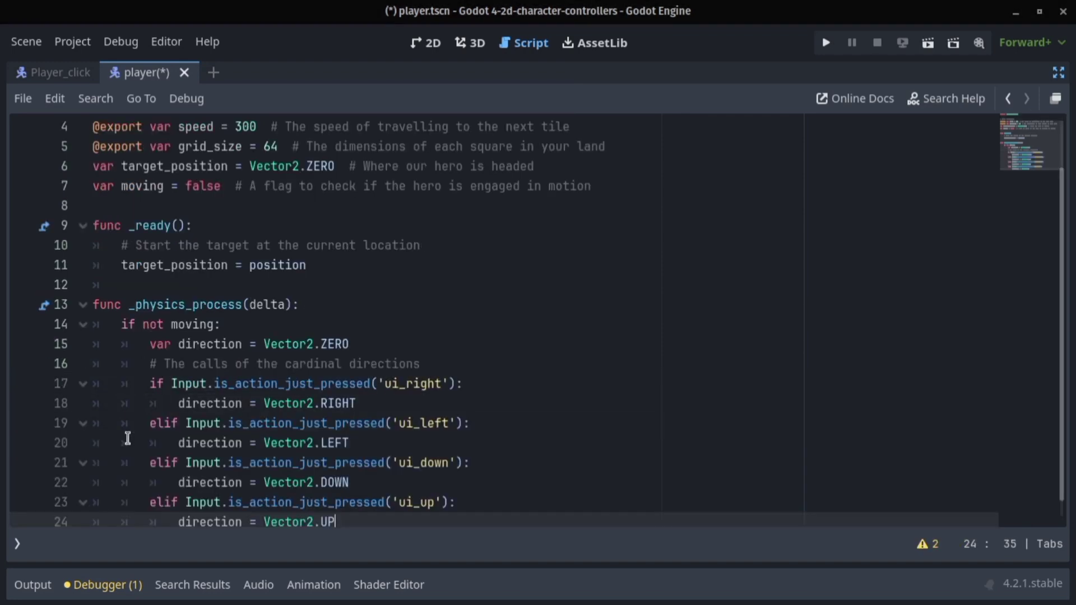
pyautogui.press('Return')
pyautogui.press('Return')
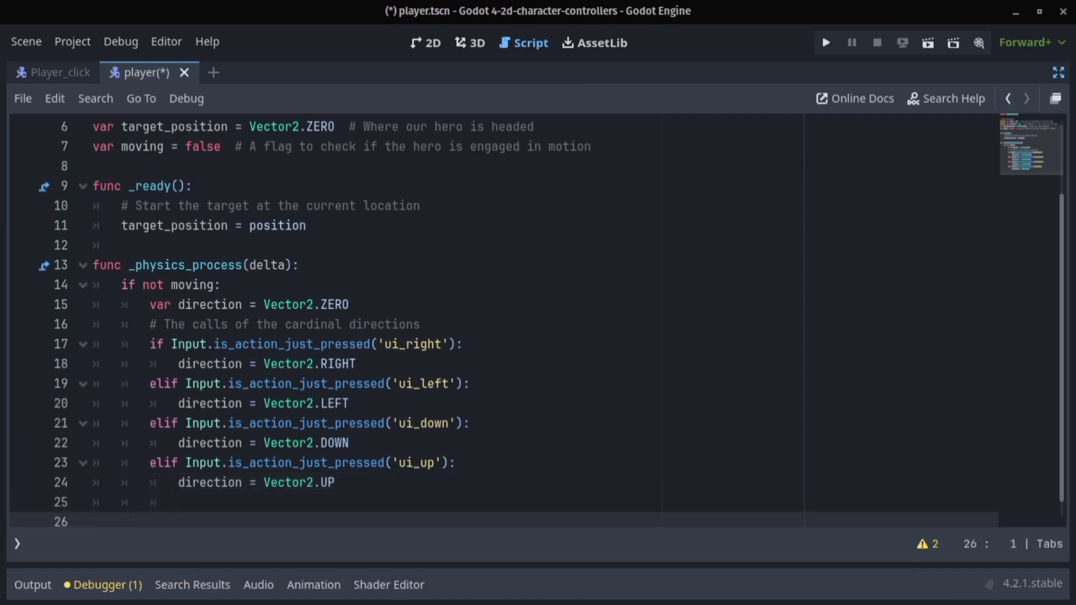
pyautogui.write('if direction != Vector2.ZERO: \t\t\t# Update the target position based on the direction and grid size \t\t\ttarget_position += direction * grid_size \t\t\tmoving = true')
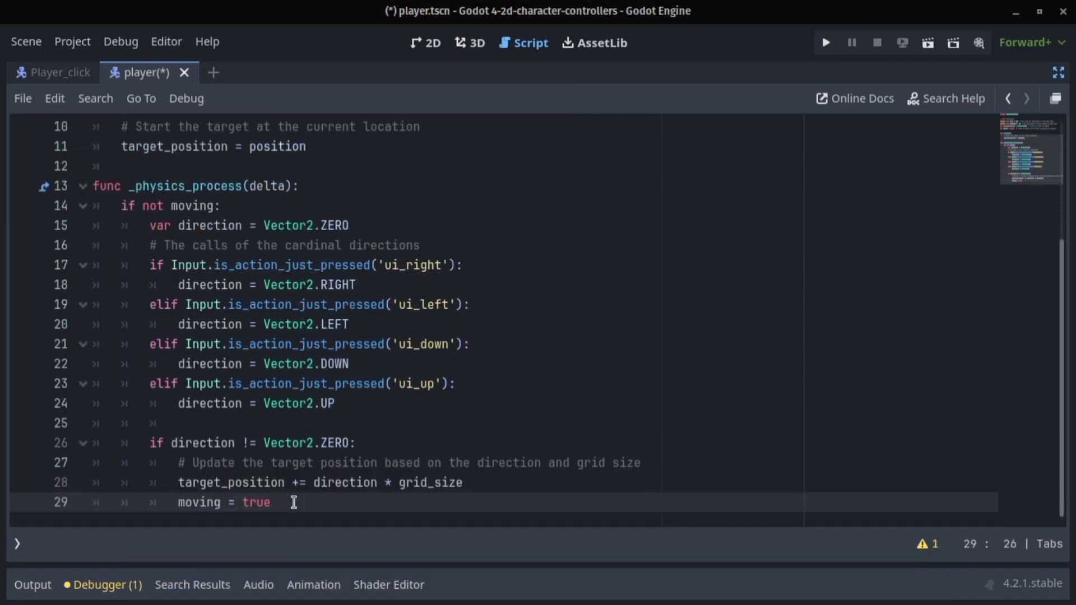
pyautogui.write('if moving: \t\t# Move the character towards the target position \t\tposition = position.move_toward(target_position, speed * delta) \t\t# Check if we are close enough to our target to snap and stop \t\tif position.distance_to(target_position) < speed * delta: \t\t\tposition = target_position \t\t\tmoving = false')
# - Review the finished grid-movement code and save the player scene and script
pyautogui.scroll(6, 387, 493)
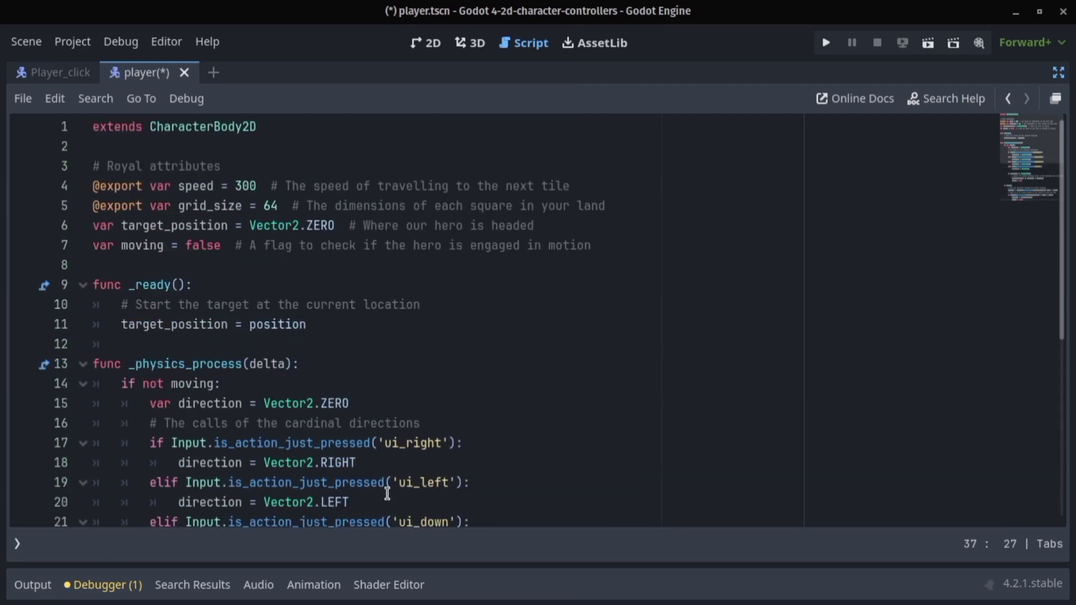
pyautogui.scroll(-6, 522, 459)
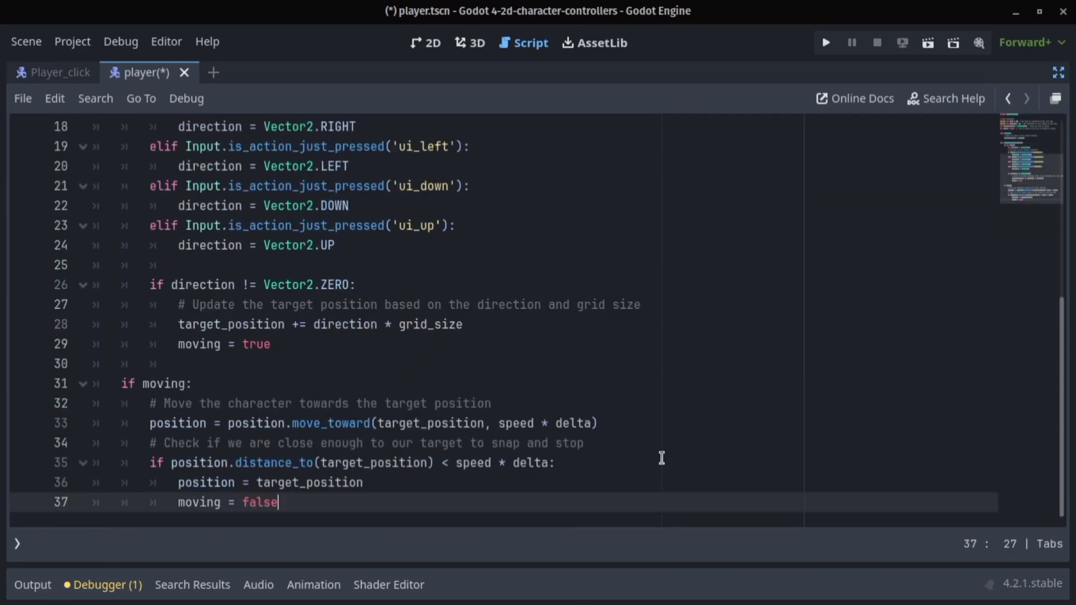
pyautogui.hotkey('ctrl', 's')
pyautogui.scroll(6, 274, 198)
# - Run the grid player scene and step it down, right and down, then stop it
pyautogui.click(431, 43)
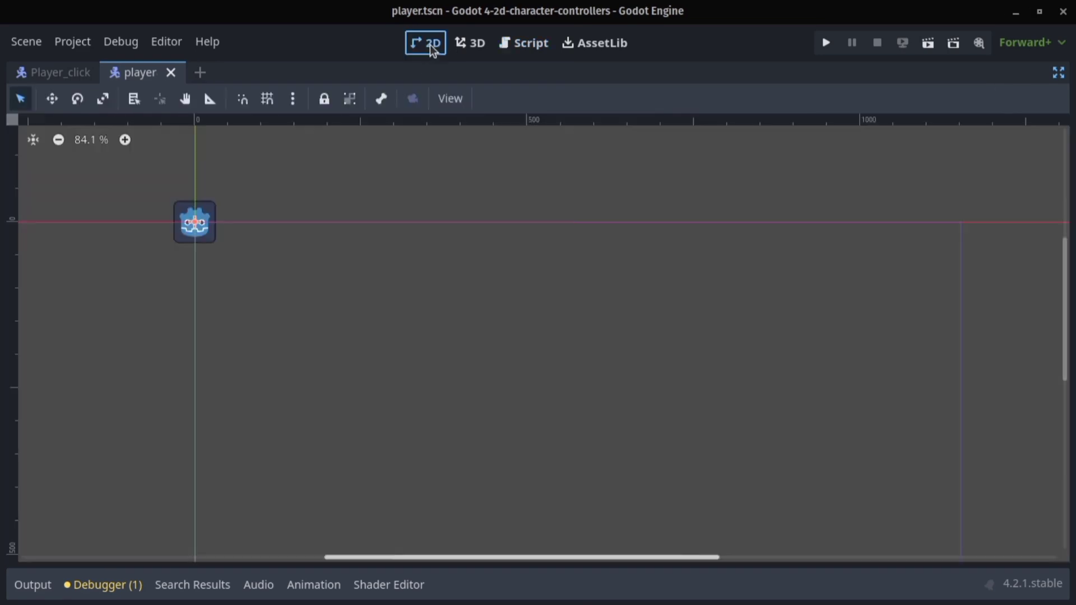
pyautogui.press('F6')
pyautogui.press('Down')
pyautogui.press('Right')
pyautogui.press('Right')
pyautogui.press('Down')
pyautogui.press('F8')
# - Create a new 2D scene with root GridLevel and save it as grid_level.tscn
pyautogui.click(420, 72)
pyautogui.click(82, 126)
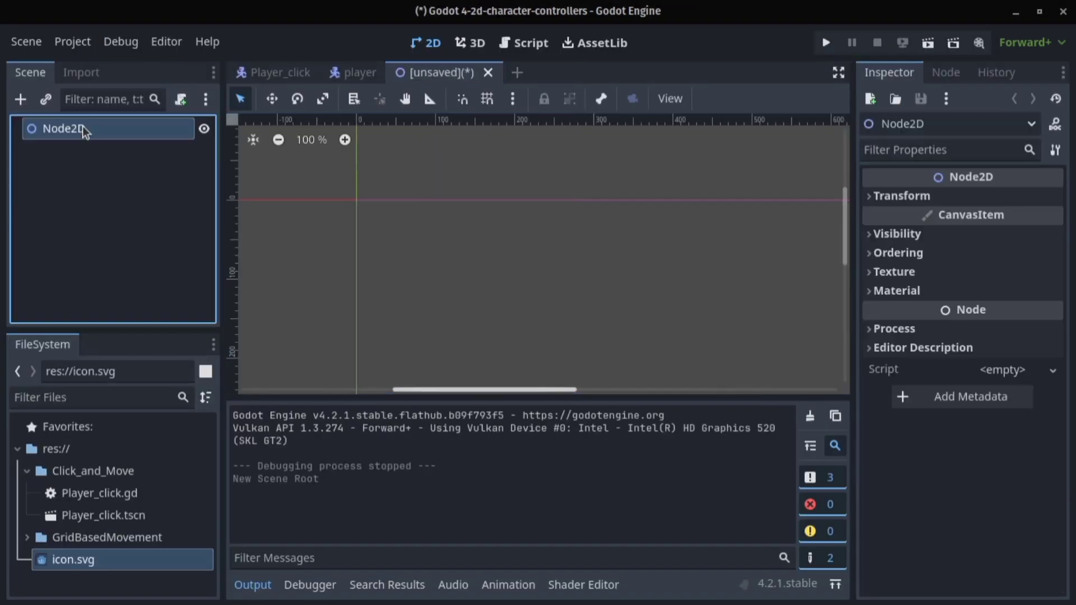
pyautogui.doubleClick(82, 126)
pyautogui.write('GridLevel')
pyautogui.press('Return')
pyautogui.hotkey('ctrl', 's')
pyautogui.click(685, 528)
# - Attach grid_level.gd and paste the cell_size, astar_grid and grid_size variables and _ready function
pyautogui.click(181, 99)
pyautogui.click(605, 447)
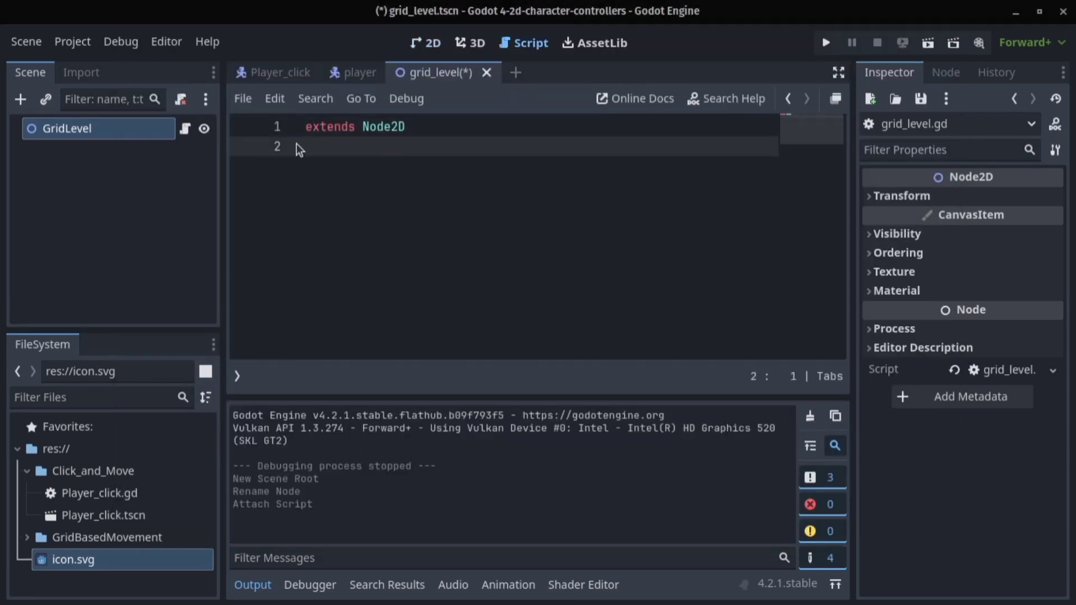
pyautogui.write('@export var cell_size = Vector2i(64, 64)  # Size of each cell in the grid')
pyautogui.click(839, 72)
pyautogui.click(32, 588)
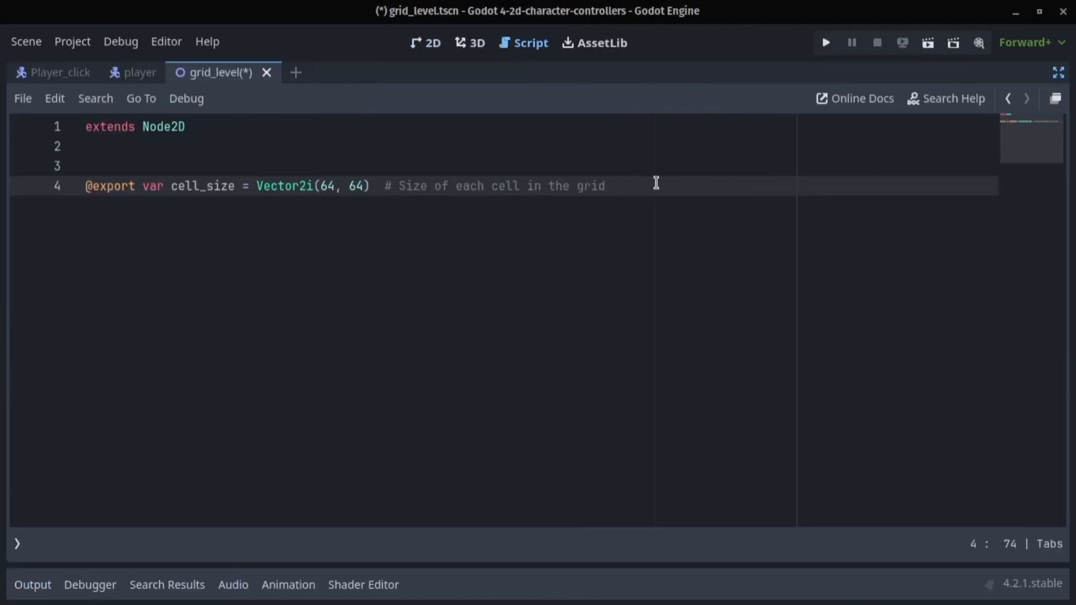
pyautogui.press('Return')
pyautogui.press('Return')
pyautogui.write('var astar_grid = AStarGrid2D.new()  # Create a new AStarGrid2D instance var grid_size  # Variable to store the size of the grid')
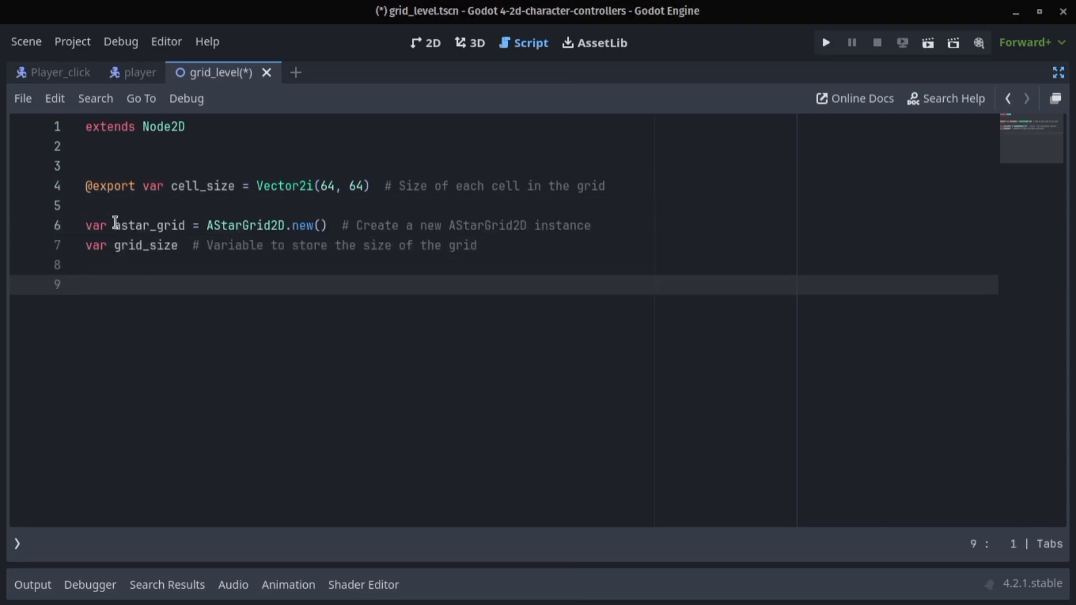
pyautogui.write('func _ready(): \t# Initialize the grid when the node is ready \tinitialize_grid()')
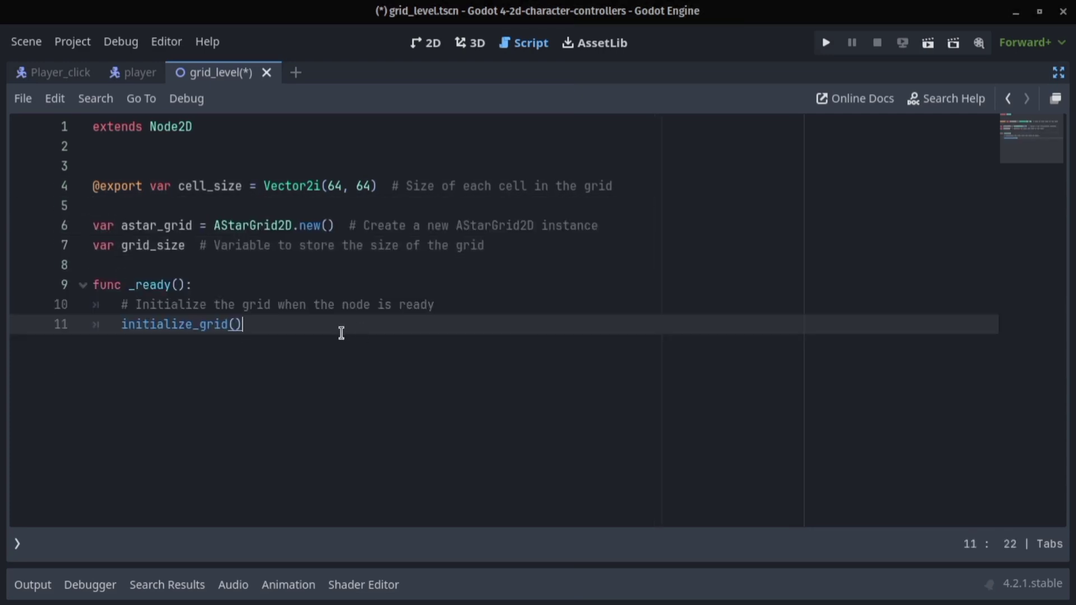
# - Paste the initialize_grid, _draw and draw_grid functions with vertical and horizontal grid-line loops
pyautogui.press('Return')
pyautogui.press('Return')
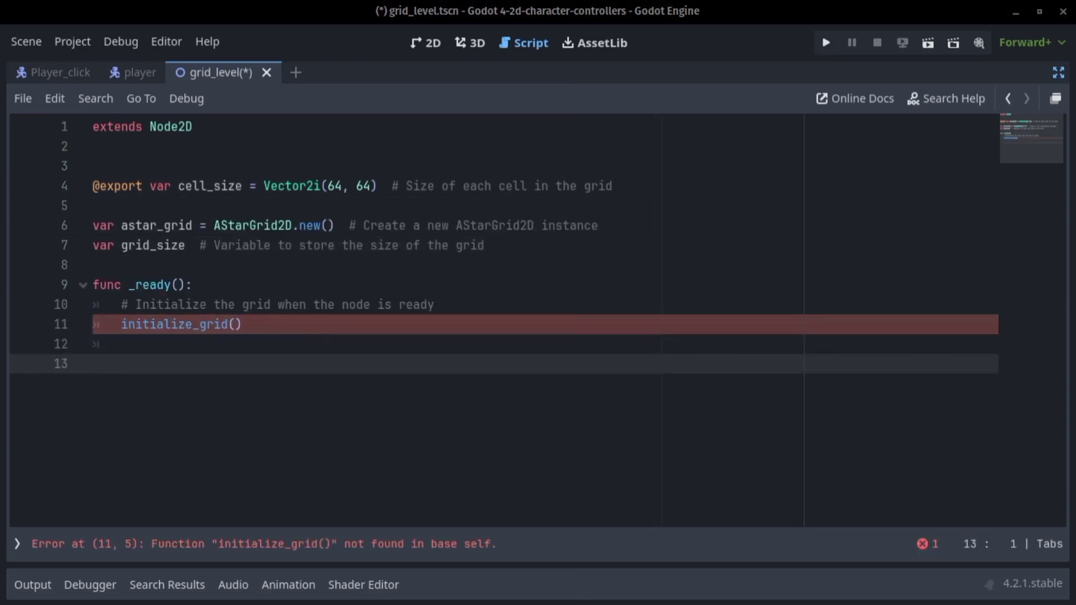
pyautogui.write('func initialize_grid(): \t# Calculate the grid size based on the viewport size and cell size \tgrid_size = Vector2i(get_viewport_rect().size) / cell_size \tastar_grid.size = grid_size  # Set the size of the AStar grid \tastar_grid.cell_size = cell_size  # Set the cell size of the AStar grid \tastar_grid.offset = cell_size / 2  # Offset the grid cells for centering \tastar_grid.update()  # Update the AStar grid to apply the changes')
pyautogui.press('Return')
pyautogui.press('Return')
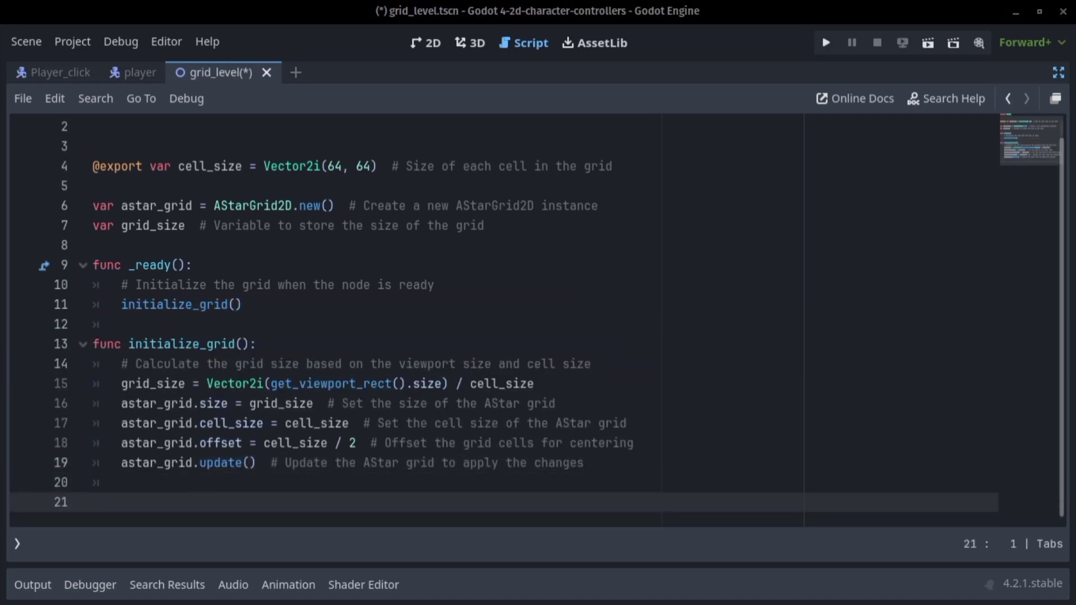
pyautogui.write('func _draw(): \t# Draw the grid on the screen \tdraw_grid()')
pyautogui.press('Return')
pyautogui.press('Return')
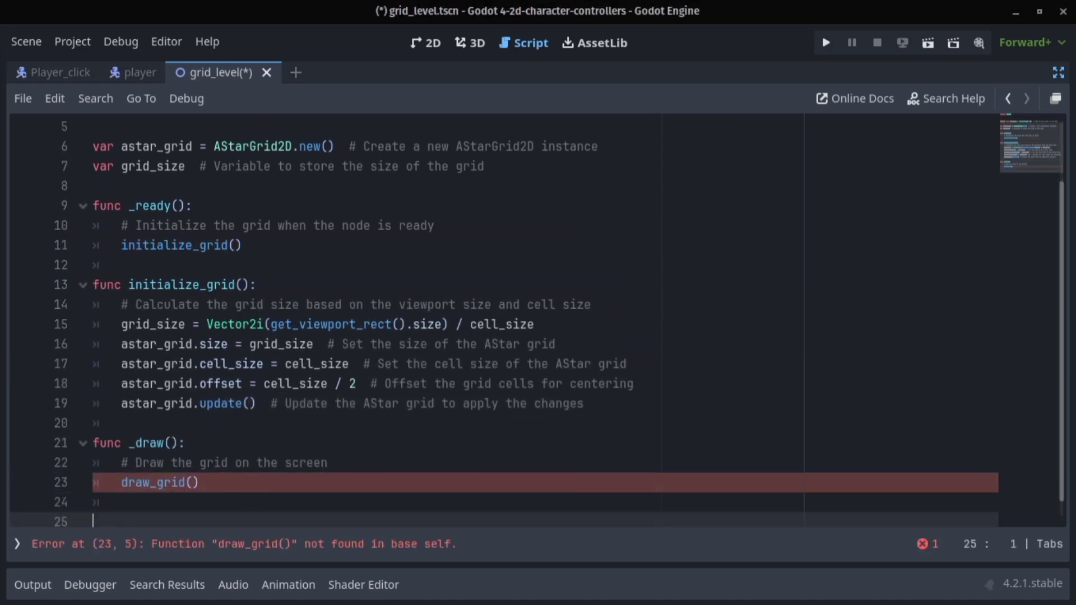
pyautogui.press('Up')
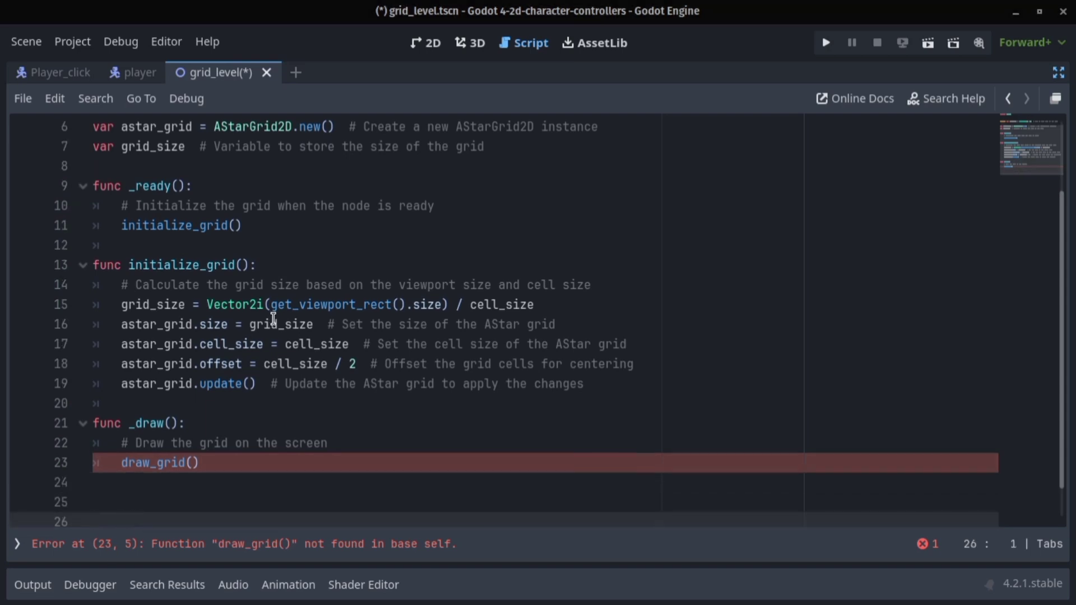
pyautogui.write('func draw_grid(): \t# Draw vertical lines for the grid \tfor x in grid_size.x + 1: \t\tdraw_line( \t\t\tVector2(x * cell_size.x, 0),  # Start point of the line \t\t\tVector2(x * cell_size.x, grid_size.y * cell_size.y),  # End point of the line \t\t\tColor.DARK_GRAY,  # Color of the line \t\t\t2.0  # Thickness of the line \t\t)')
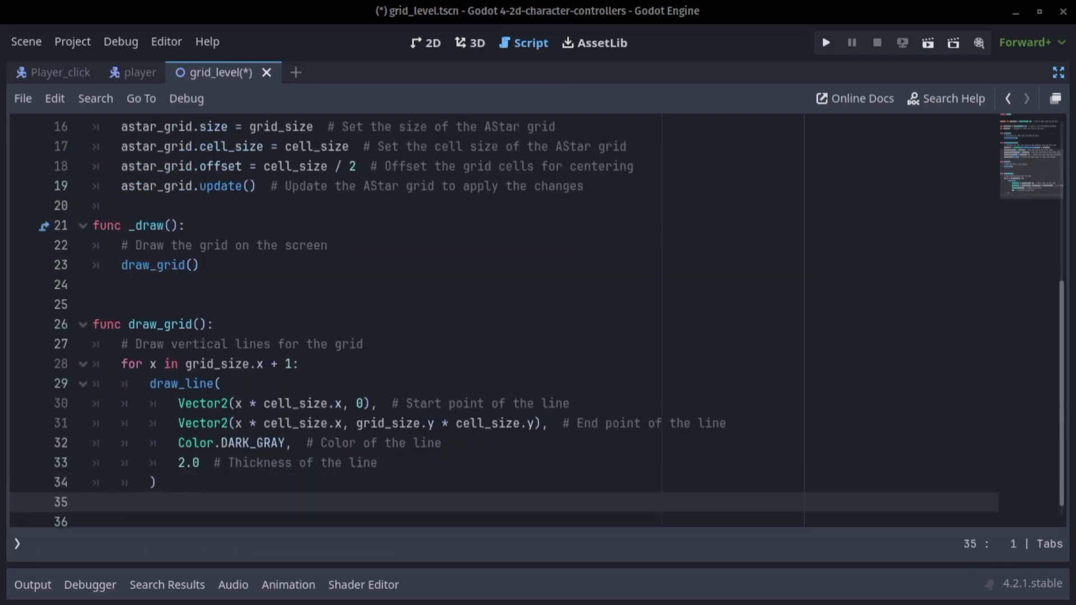
pyautogui.write('# Draw horizontal lines for the grid \tfor y in grid_size.y + 1: \t\tdraw_line( \t\t\tVector2(0, y * cell_size.y),  # Start point of the line \t\t\tVector2(grid_size.x * cell_size.x, y * cell_size.y),  # End point of the line \t\t\tColor.DARK_GRAY,  # Color of the line \t\t\t2.0  # Thickness of the line \t\t)')
pyautogui.scroll(9, 252, 420)
# - Run and close the project, then instance player.tscn under GridLevel
pyautogui.click(826, 42)
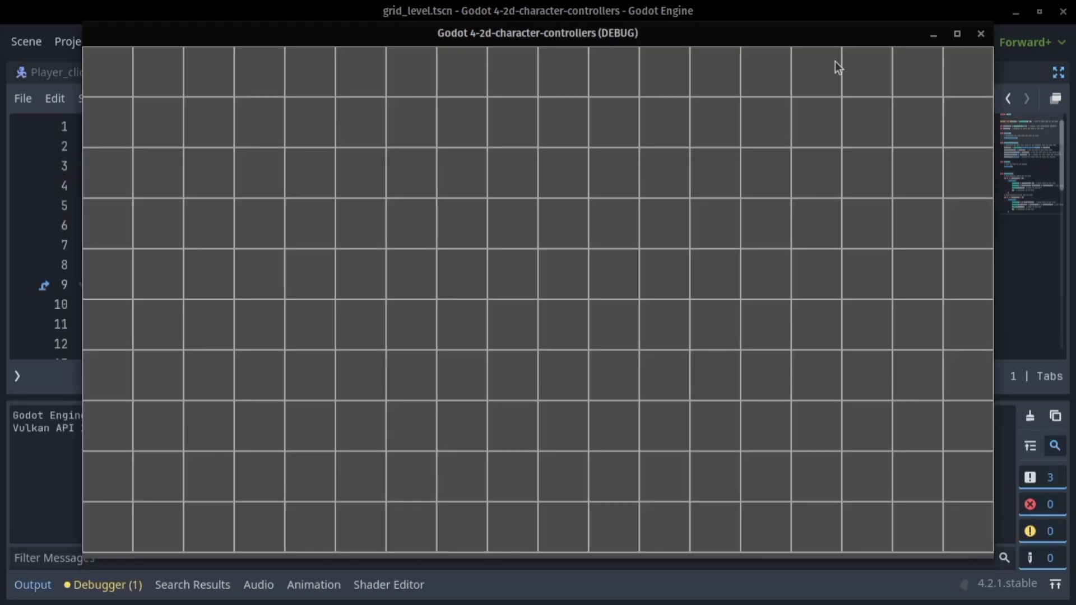
pyautogui.click(981, 33)
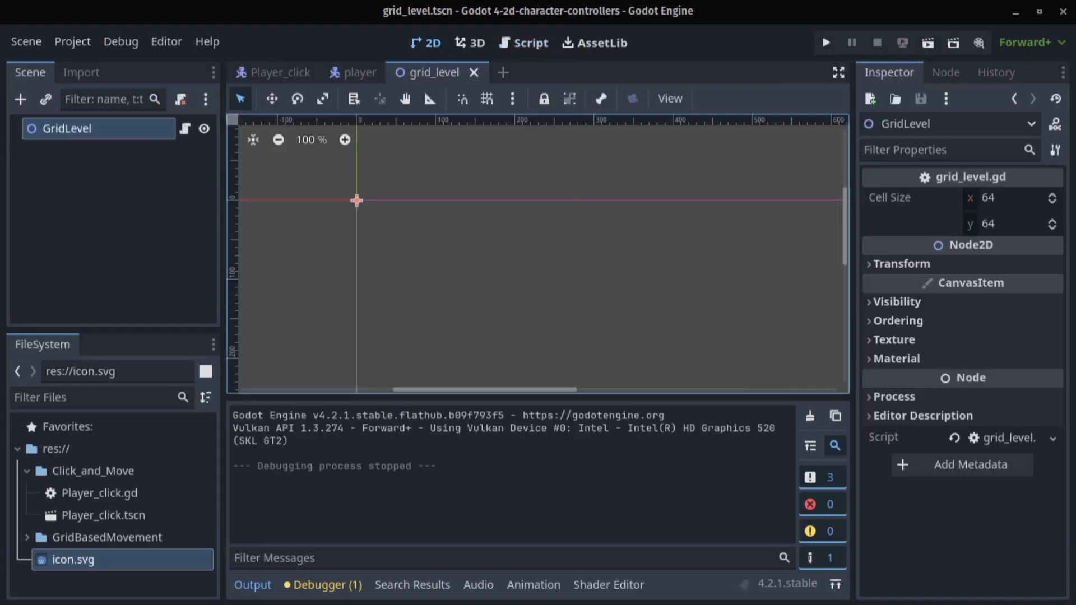
pyautogui.click(20, 99)
pyautogui.press('Escape')
pyautogui.click(46, 99)
pyautogui.doubleClick(362, 242)
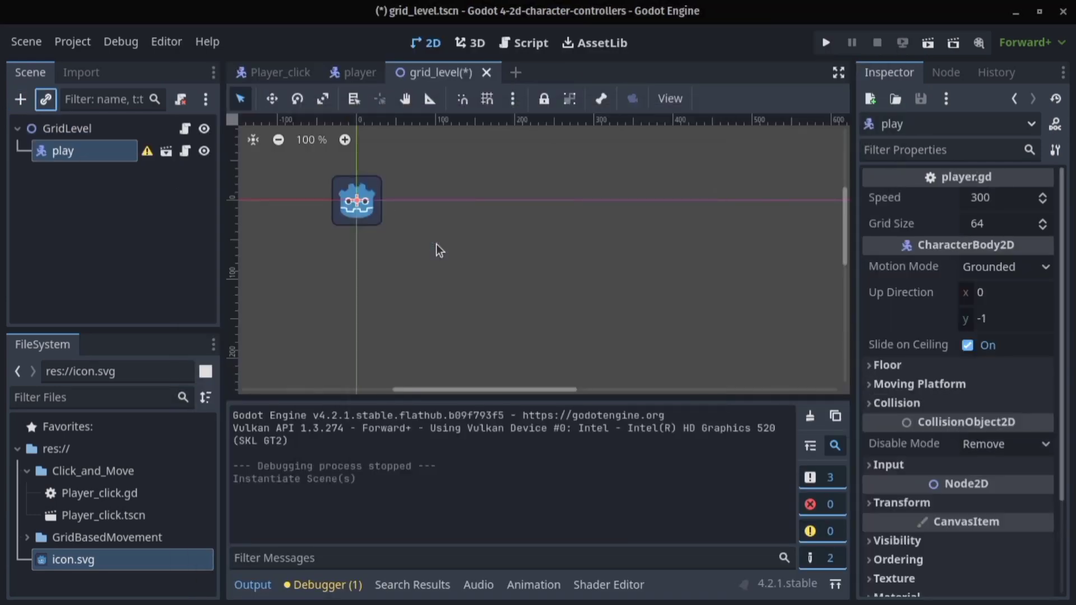
# - Set the player instance's position to 32, 32
pyautogui.click(439, 250)
pyautogui.scroll(-1, 439, 251)
pyautogui.click(84, 150)
pyautogui.scroll(-3, 953, 336)
pyautogui.click(897, 381)
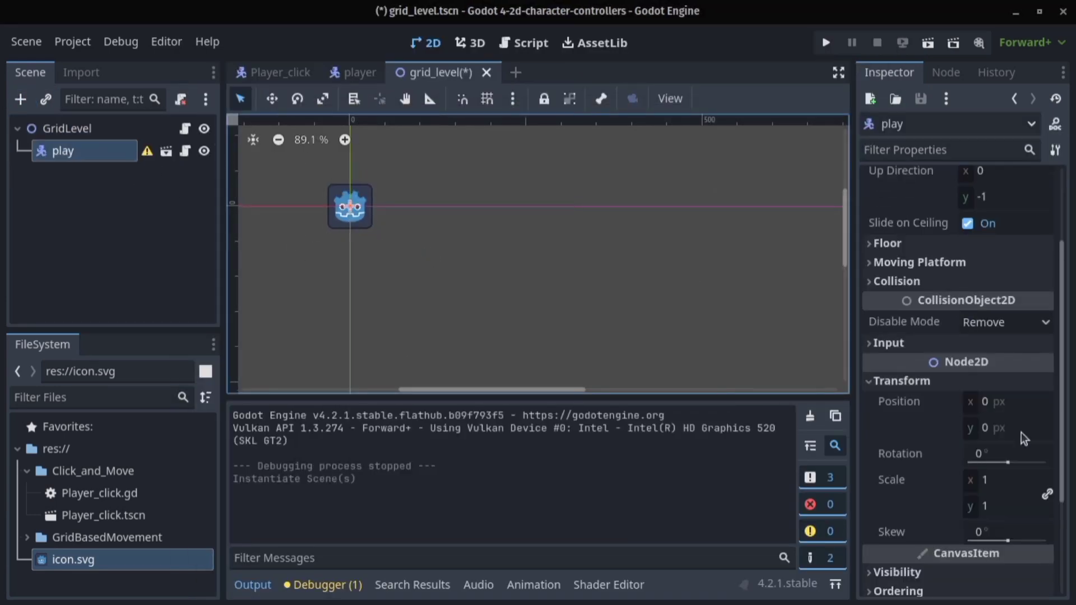
pyautogui.click(1029, 404)
pyautogui.write('6')
pyautogui.write('32')
pyautogui.press('Return')
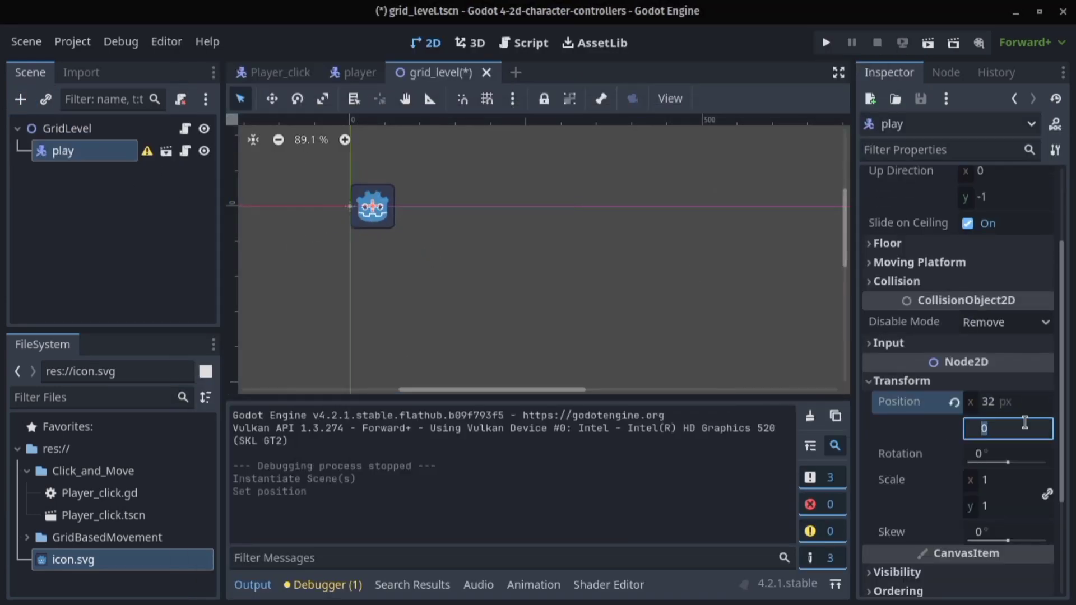
pyautogui.write('32')
pyautogui.press('Return')
# - Run the grid level and move the player tile by tile around the grid with arrow keys
pyautogui.press('F6')
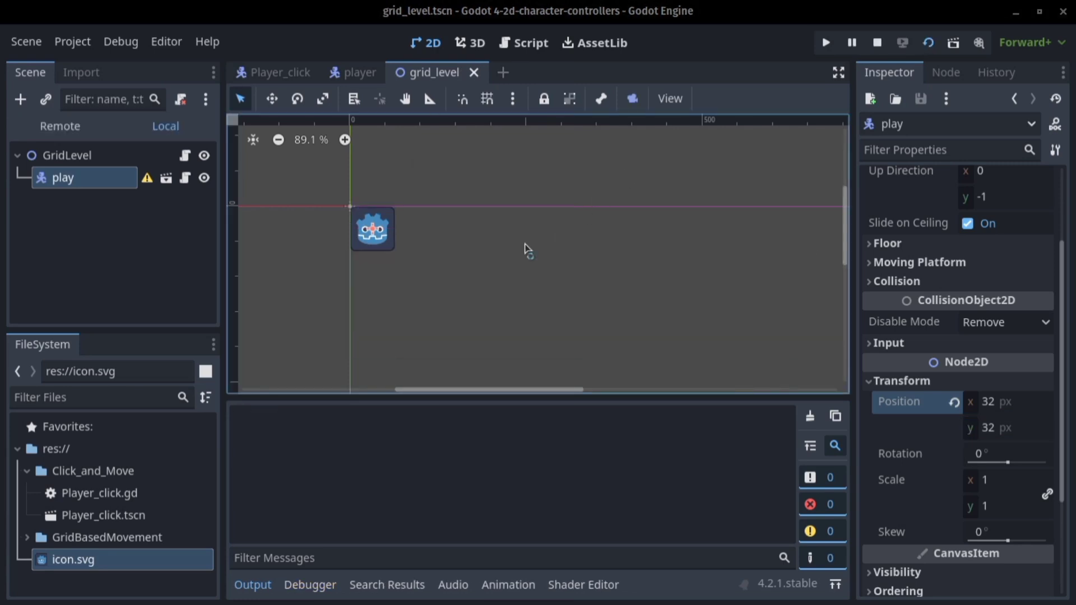
pyautogui.press('Right')
pyautogui.press('Right')
pyautogui.press('Right')
pyautogui.press('Right')
pyautogui.press('Right')
pyautogui.press('Right')
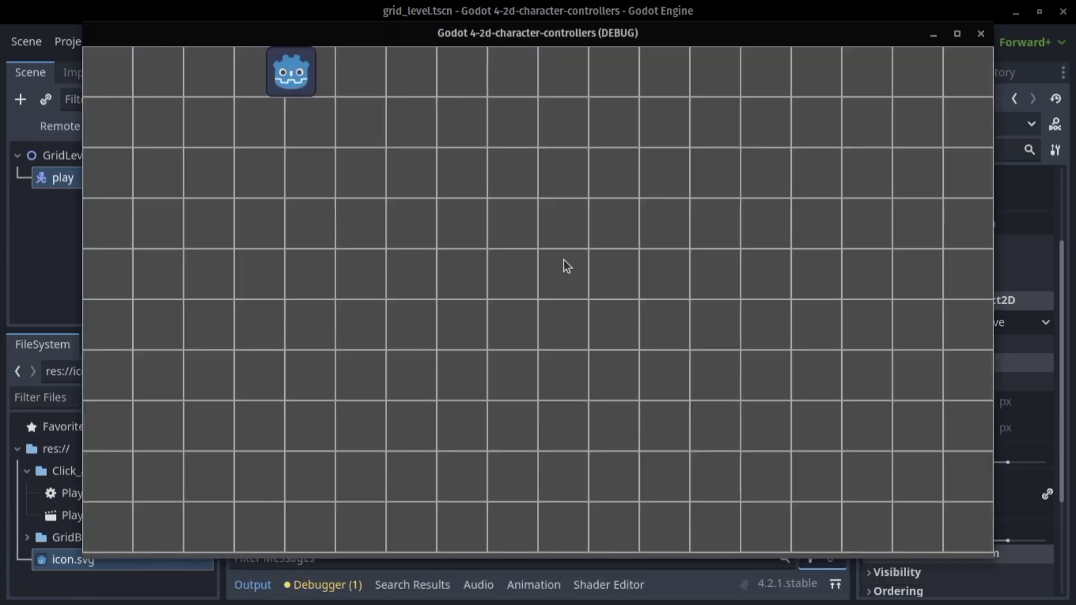
pyautogui.press('Down')
pyautogui.press('Down')
pyautogui.press('Down')
pyautogui.press('Down')
pyautogui.press('Down')
pyautogui.press('Down')
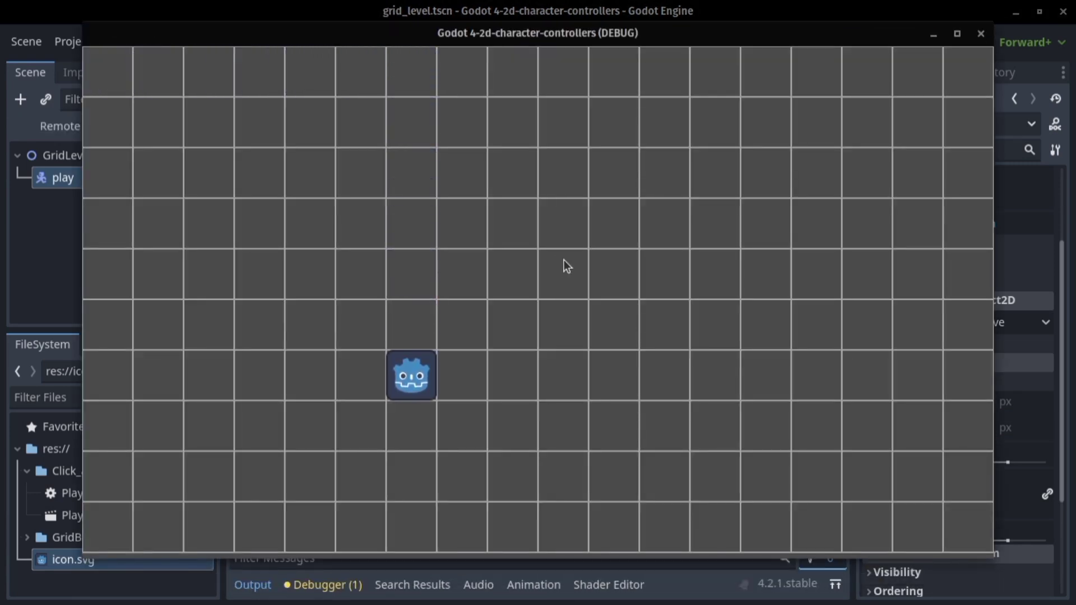
pyautogui.press('Right')
pyautogui.press('Right')
pyautogui.press('Right')
pyautogui.press('Right')
pyautogui.press('Right')
pyautogui.press('Right')
pyautogui.press('Left')
pyautogui.press('Left')
pyautogui.press('Left')
pyautogui.press('Left')
pyautogui.press('Left')
pyautogui.press('Left')
pyautogui.press('Left')
pyautogui.press('Left')
pyautogui.press('Left')
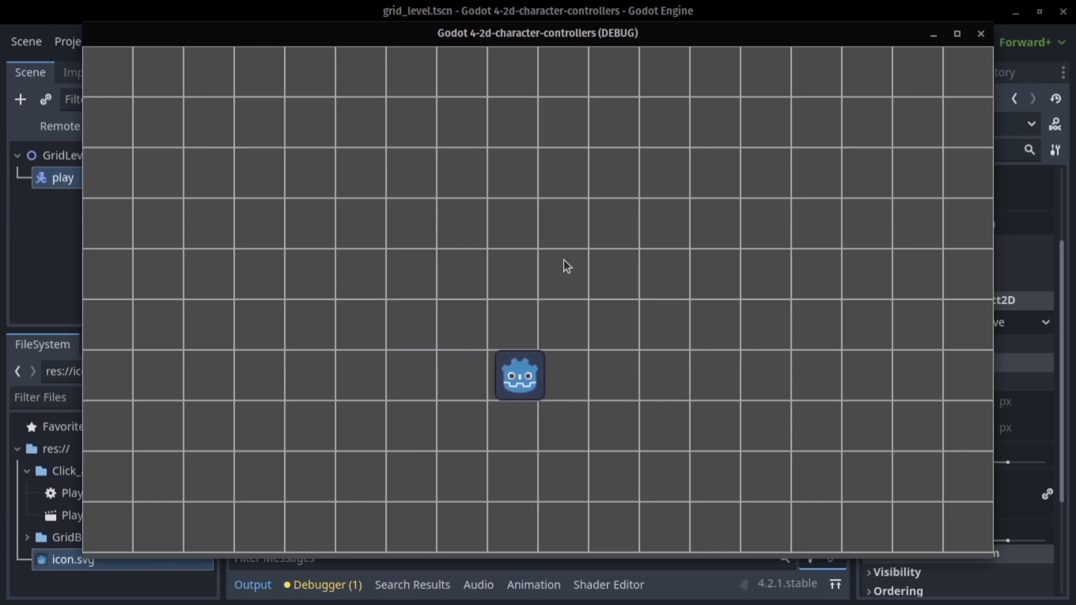
pyautogui.press('Up')
pyautogui.press('Up')
pyautogui.press('Up')
pyautogui.press('Right')
pyautogui.press('Right')
pyautogui.press('Right')
pyautogui.press('Right')
pyautogui.press('Right')
pyautogui.press('Right')
pyautogui.press('Right')
pyautogui.press('Right')
pyautogui.press('Right')
pyautogui.press('Right')
pyautogui.press('Right')
pyautogui.press('Right')
pyautogui.press('Right')
pyautogui.press('Right')
pyautogui.press('Down')
pyautogui.press('Down')
pyautogui.press('Down')
pyautogui.press('Down')
pyautogui.press('Down')
pyautogui.press('Left')
pyautogui.press('Left')
pyautogui.press('Left')
pyautogui.press('Left')
pyautogui.press('Left')
pyautogui.press('Left')
pyautogui.press('Up')
pyautogui.press('Up')
pyautogui.press('Up')
pyautogui.press('Up')
pyautogui.press('Up')
pyautogui.press('Left')
pyautogui.press('Left')
pyautogui.press('Left')
pyautogui.press('Left')
pyautogui.press('Left')
pyautogui.press('Left')
pyautogui.press('Down')
pyautogui.press('Down')
pyautogui.press('Down')
pyautogui.press('Down')
pyautogui.press('Down')
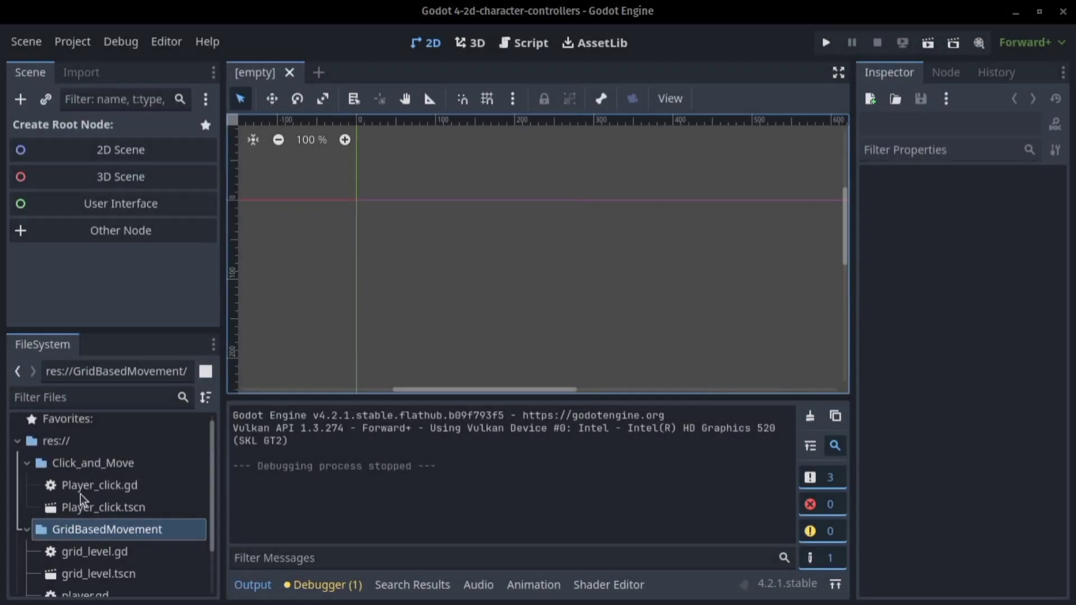
# - Create a 'Platformer movement' folder in res://
pyautogui.click(50, 441)
pyautogui.rightClick(59, 443)
pyautogui.moveTo(271, 428)
pyautogui.click(317, 427)
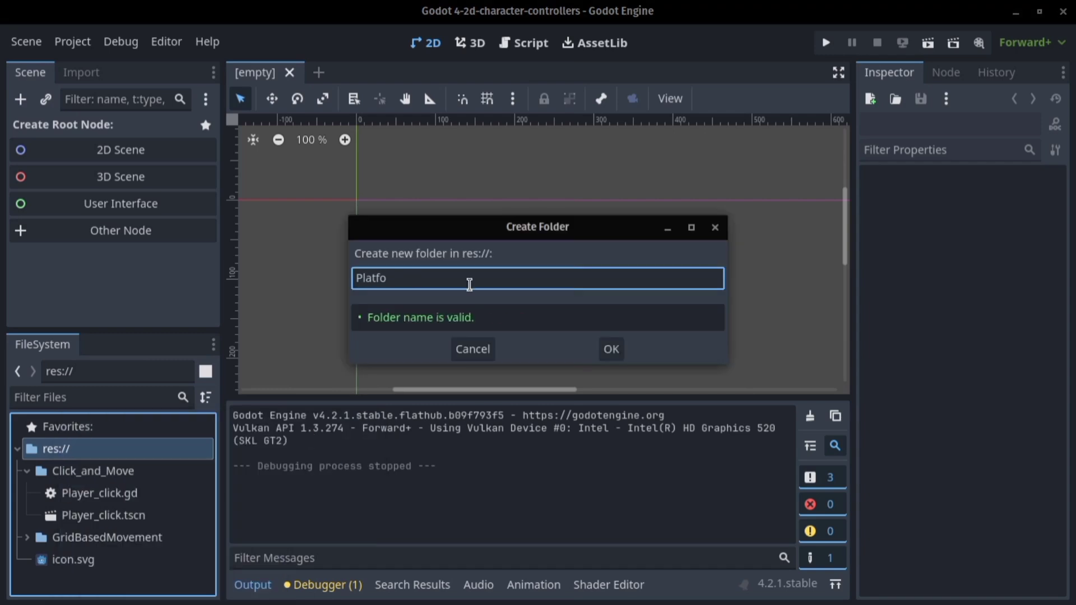
pyautogui.press('Return')
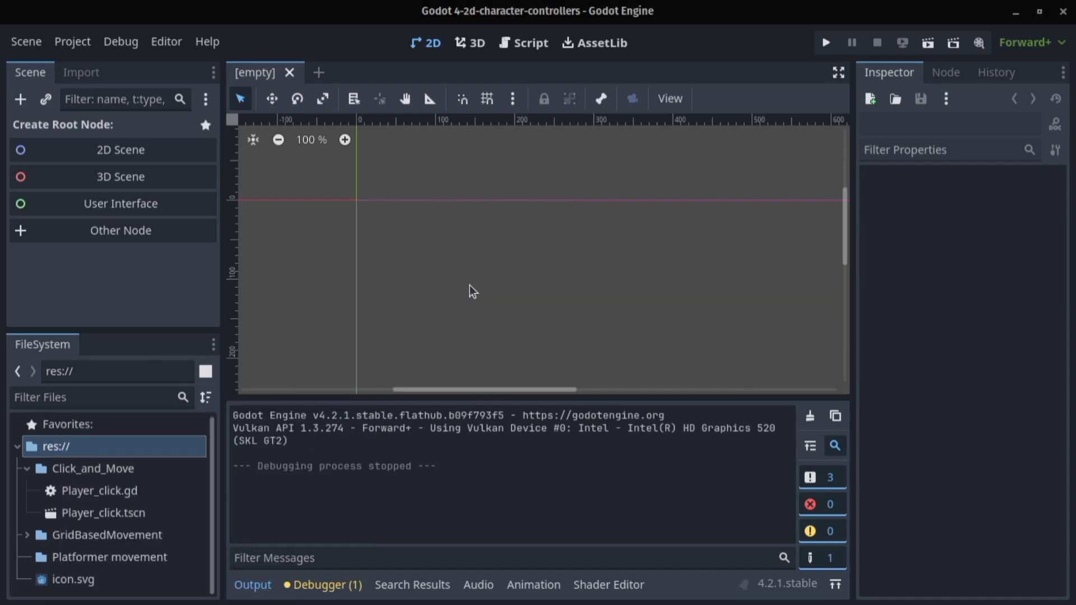
pyautogui.click(157, 558)
# - Create a CharacterBody2D scene root with Sprite2D and CollisionShape2D children
pyautogui.click(21, 99)
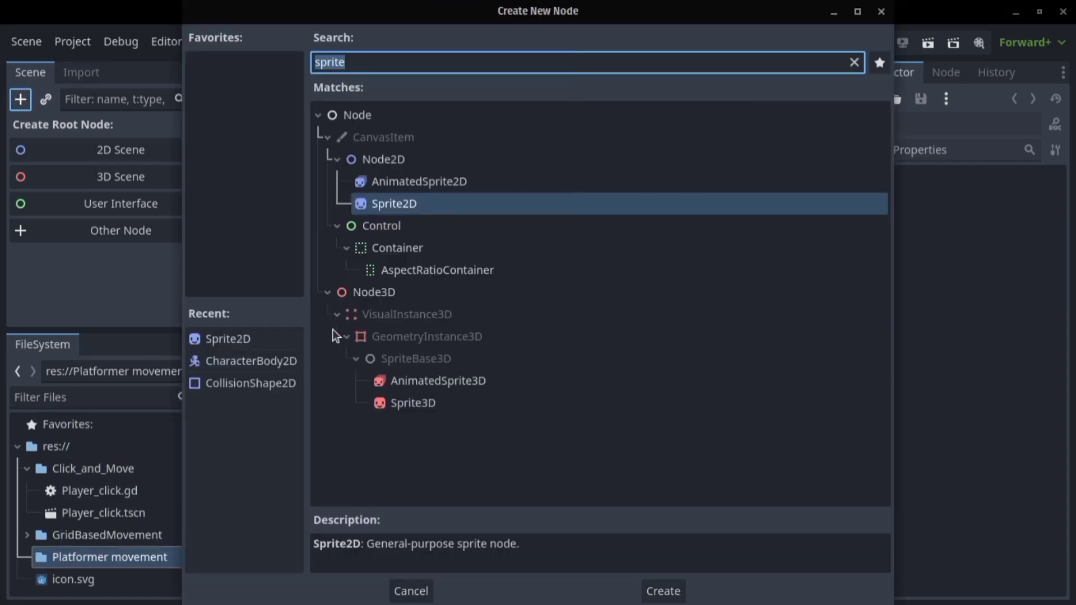
pyautogui.doubleClick(264, 361)
pyautogui.click(20, 100)
pyautogui.write('sprite')
pyautogui.press('Return')
pyautogui.click(25, 106)
pyautogui.write('collision')
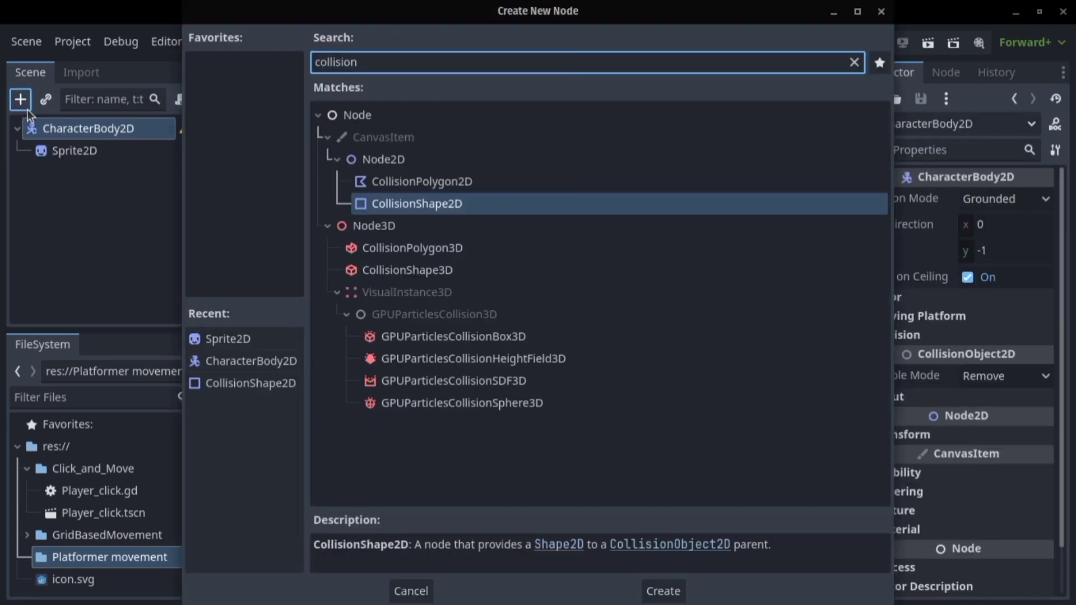
pyautogui.press('Return')
# - Give the Sprite2D the icon.svg texture at scale 0.5
pyautogui.click(75, 151)
pyautogui.moveTo(73, 580); pyautogui.dragTo(989, 199)
pyautogui.click(902, 322)
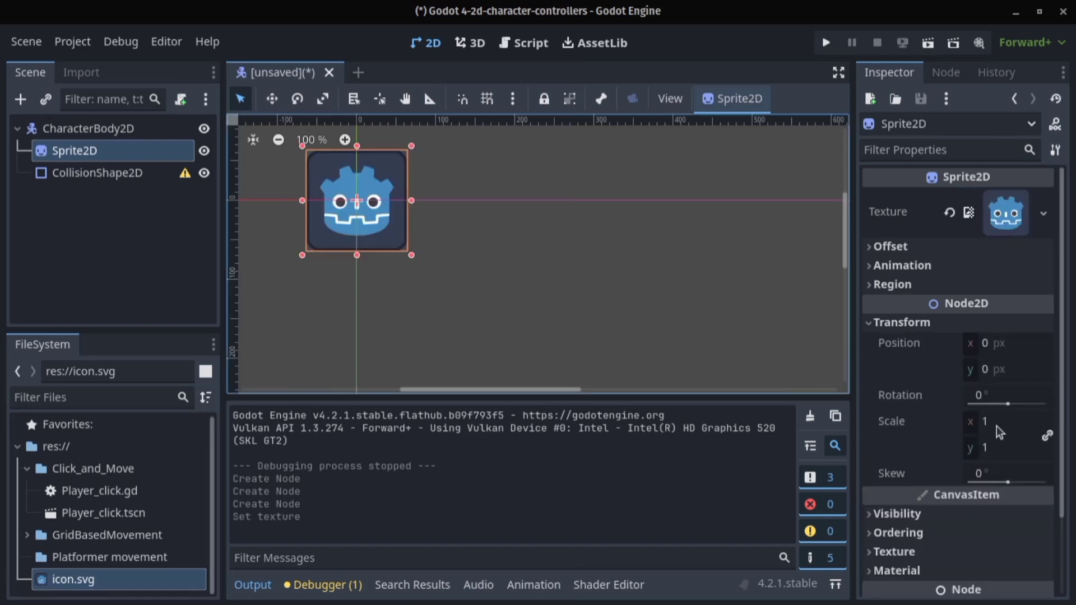
pyautogui.press('Return')
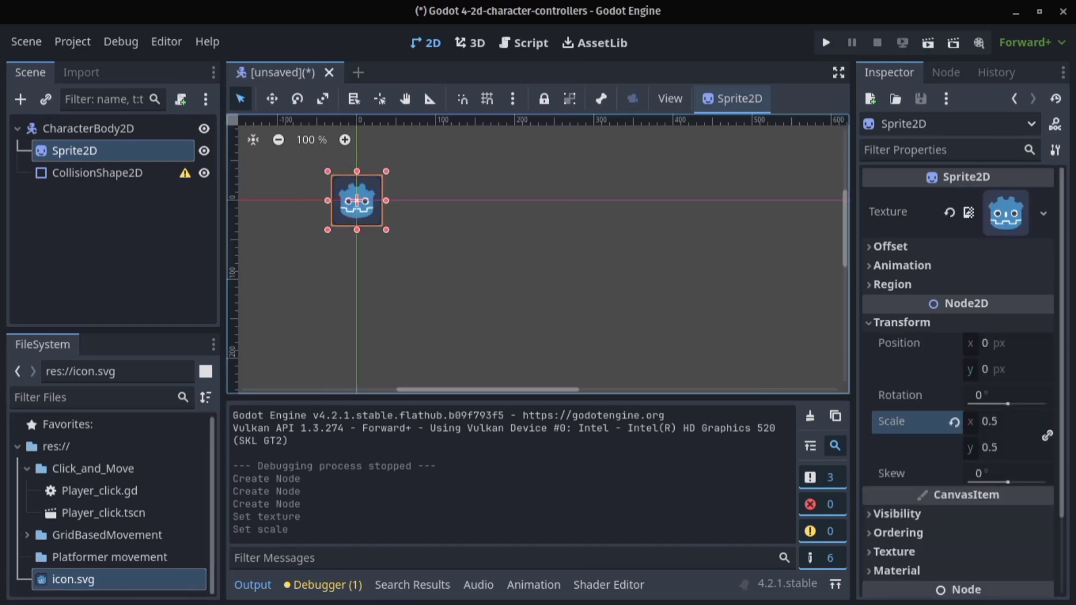
# - Give the collision a rectangle shape fitted to the icon, and begin renaming the root
pyautogui.click(97, 173)
pyautogui.click(1002, 199)
pyautogui.click(947, 324)
pyautogui.scroll(6, 435, 223)
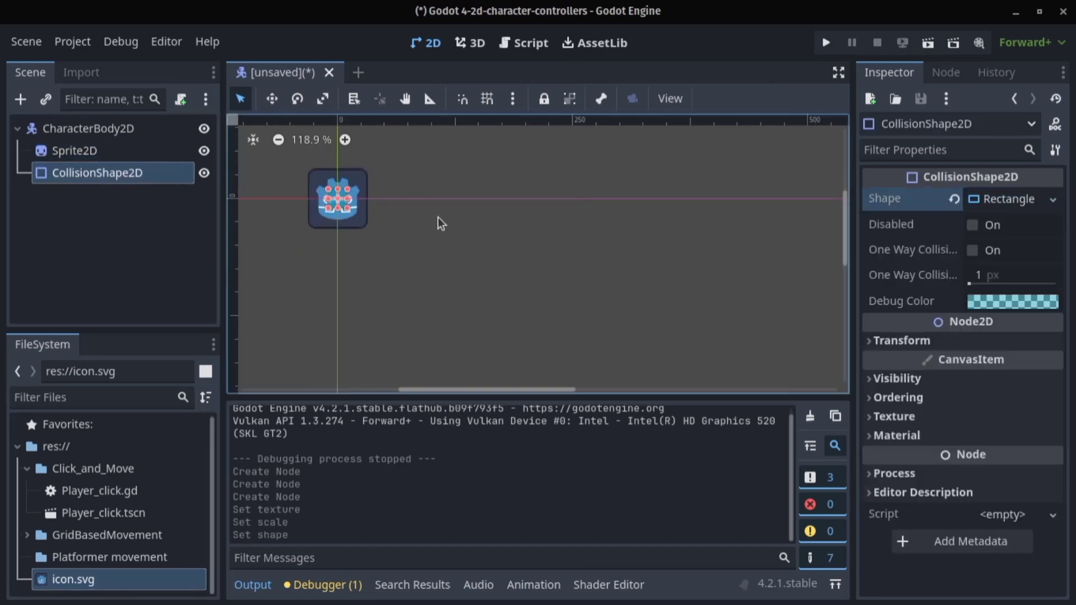
pyautogui.moveTo(433, 225); pyautogui.dragTo(434, 222)
pyautogui.moveTo(391, 234); pyautogui.dragTo(391, 264)
pyautogui.click(133, 128)
pyautogui.press('F2')
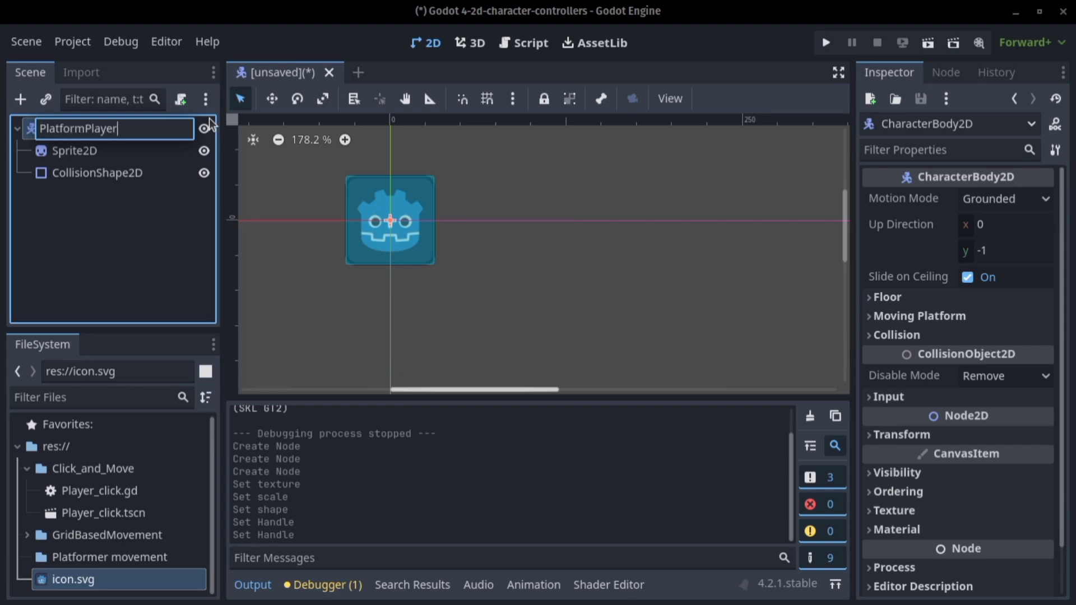
# - Name the root PlatformPlayer and save it as platform_player.tscn in Platformer movement
pyautogui.press('Return')
pyautogui.hotkey('ctrl', 's')
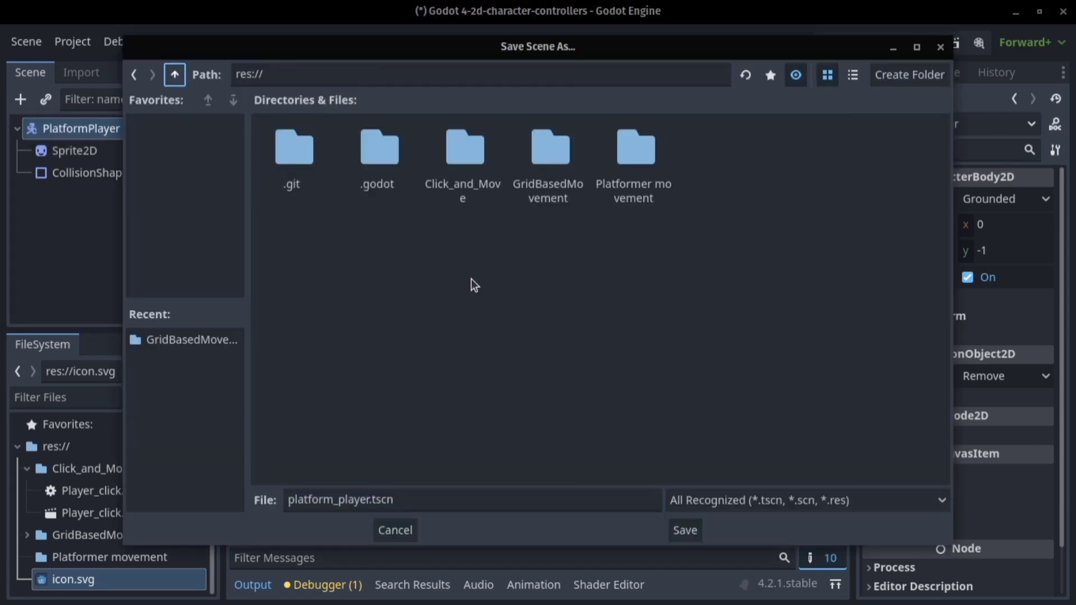
pyautogui.doubleClick(635, 152)
pyautogui.click(688, 530)
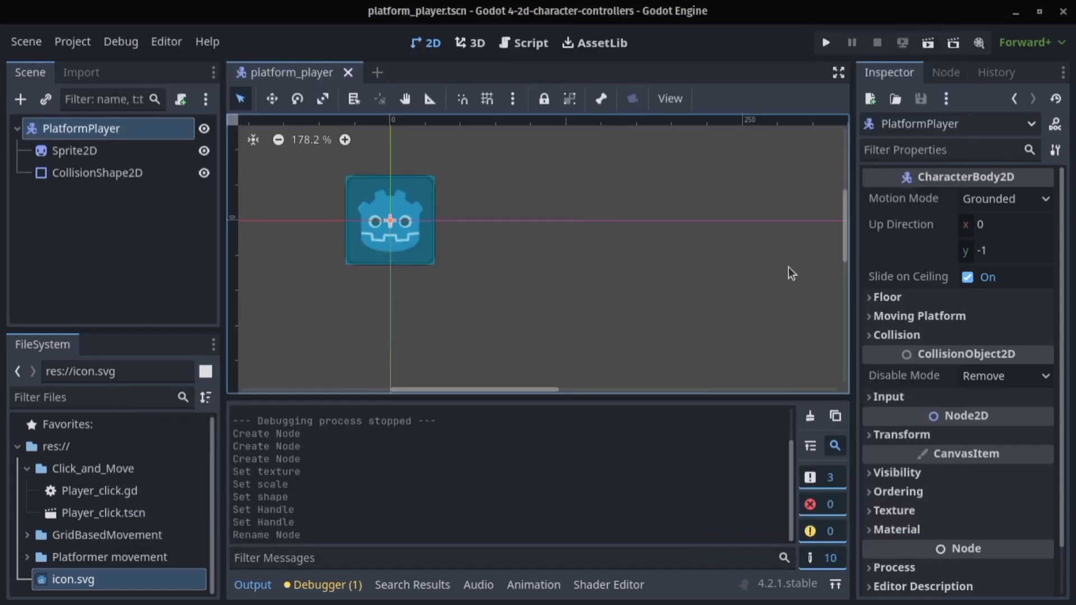
# - Attach platform_player.gd from the Basic Movement template and add comments
pyautogui.click(181, 99)
pyautogui.click(450, 208)
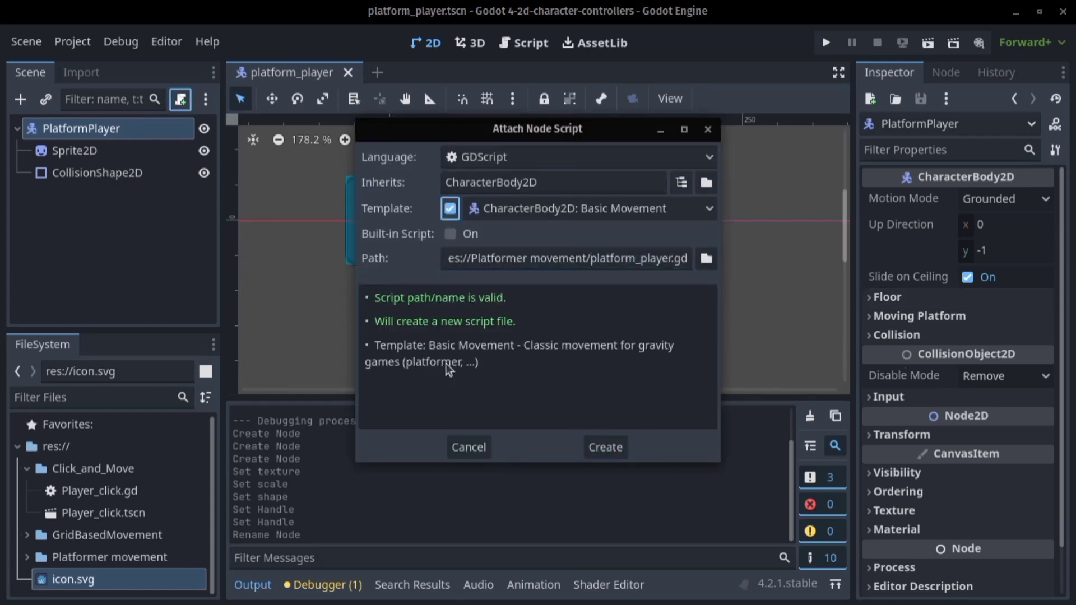
pyautogui.click(606, 446)
pyautogui.click(371, 168)
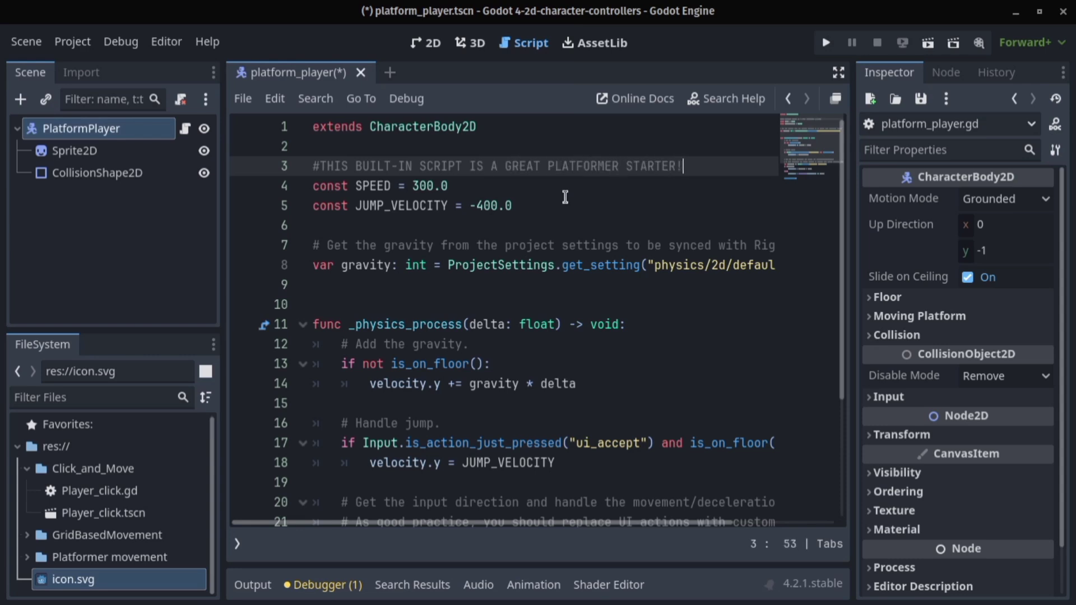
pyautogui.scroll(-3, 481, 259)
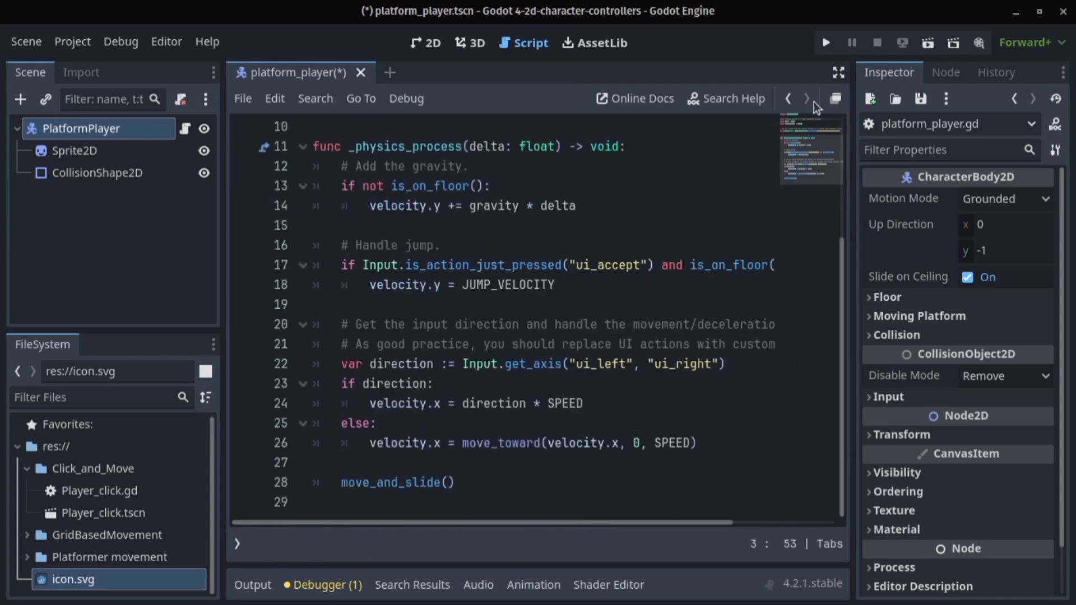
pyautogui.click(839, 72)
pyautogui.scroll(3, 446, 389)
pyautogui.click(488, 168)
pyautogui.press('Return')
pyautogui.scroll(-3, 396, 154)
pyautogui.click(216, 517)
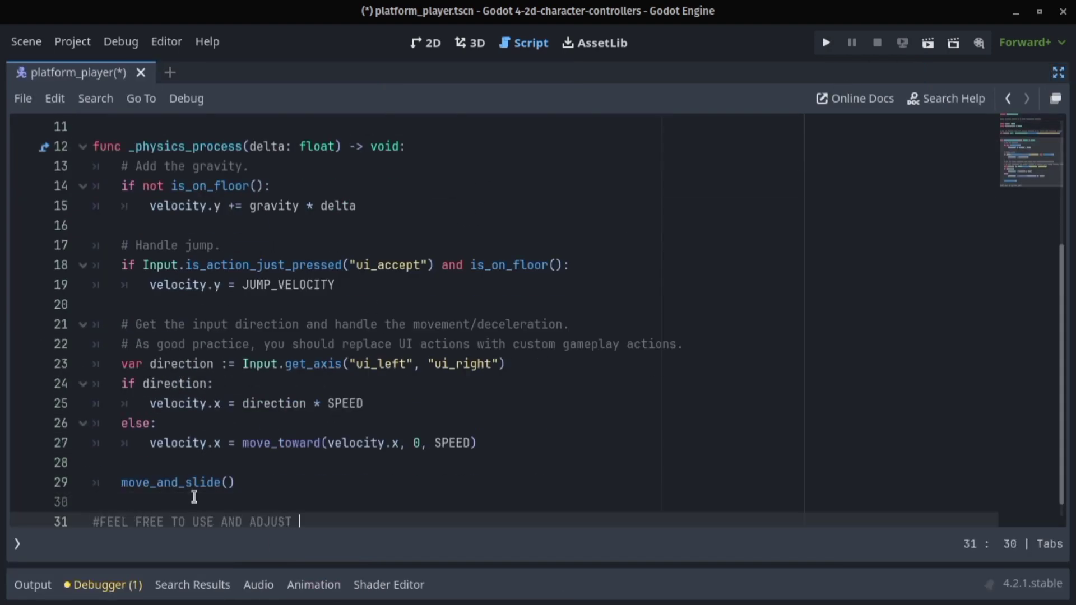
pyautogui.scroll(3, 291, 435)
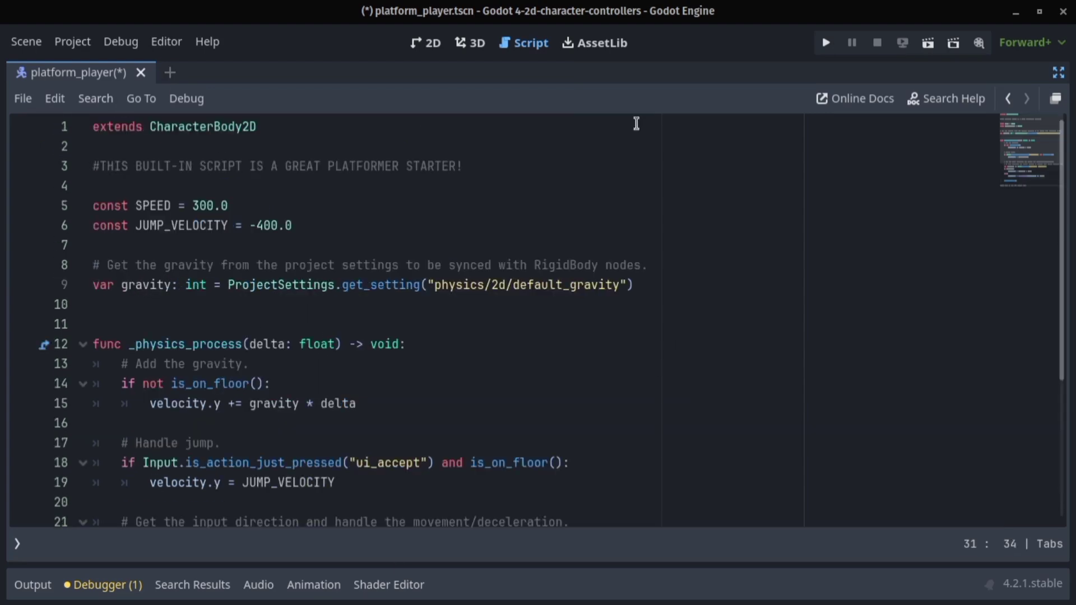
# - Change the jump action from ui_accept to ui_up and save the scene
pyautogui.click(1058, 73)
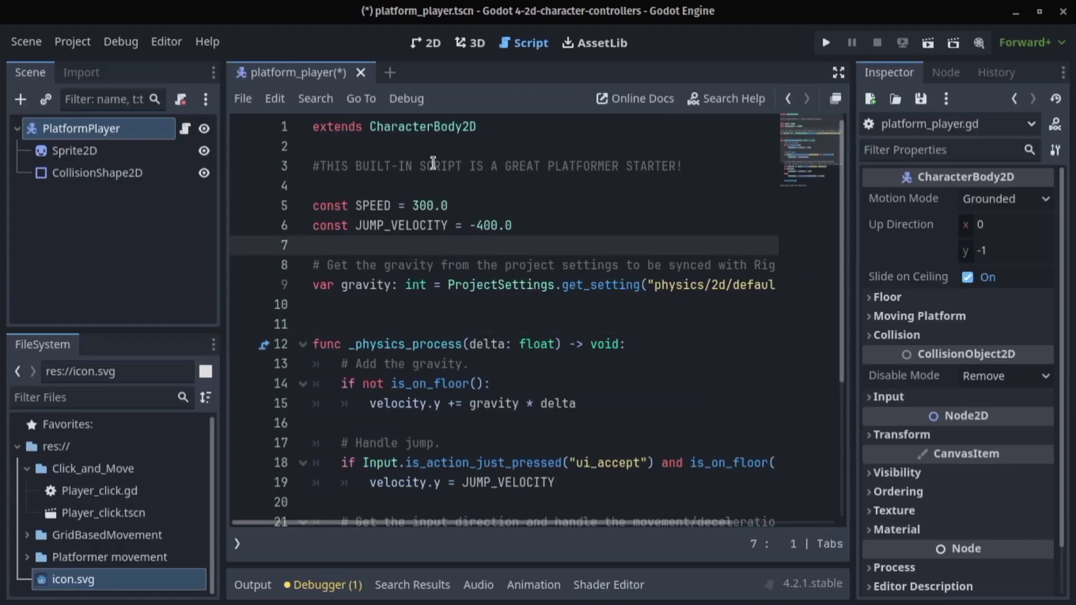
pyautogui.moveTo(441, 443); pyautogui.dragTo(638, 459)
pyautogui.click(657, 462)
pyautogui.scroll(-2, 589, 474)
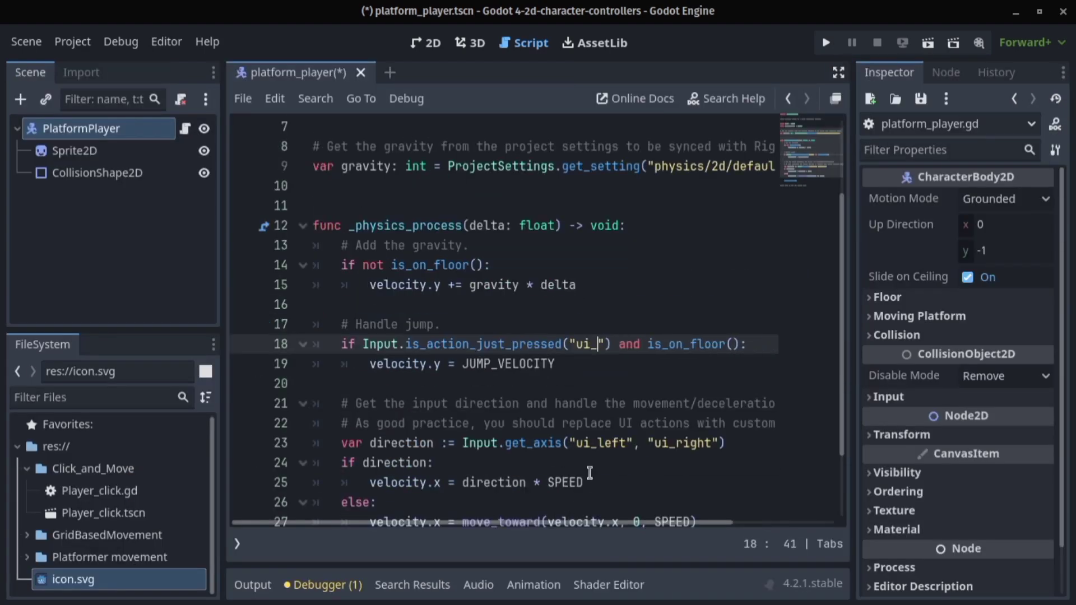
pyautogui.write('UP')
pyautogui.press('Return')
pyautogui.click(628, 263)
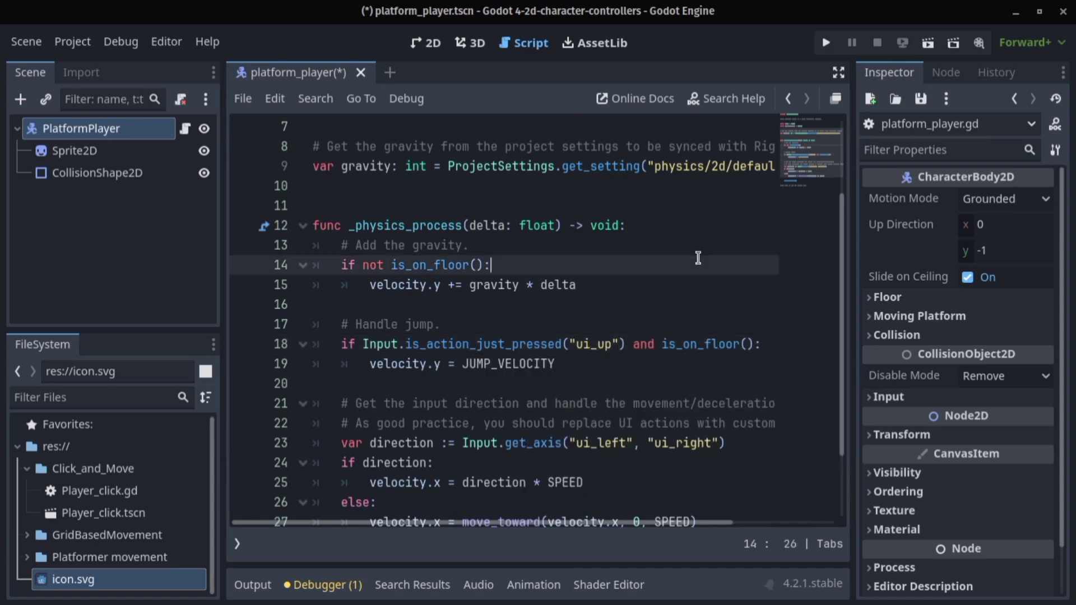
pyautogui.scroll(2, 524, 342)
pyautogui.click(524, 342)
pyautogui.hotkey('ctrl', 's')
# - Start a new scene with a 2D root node
pyautogui.click(390, 72)
pyautogui.click(193, 152)
pyautogui.click(424, 43)
# - Rename the root PlatformerLevel and add an icon.svg Sprite2D stretched into a wide, lowered platform
pyautogui.doubleClick(47, 128)
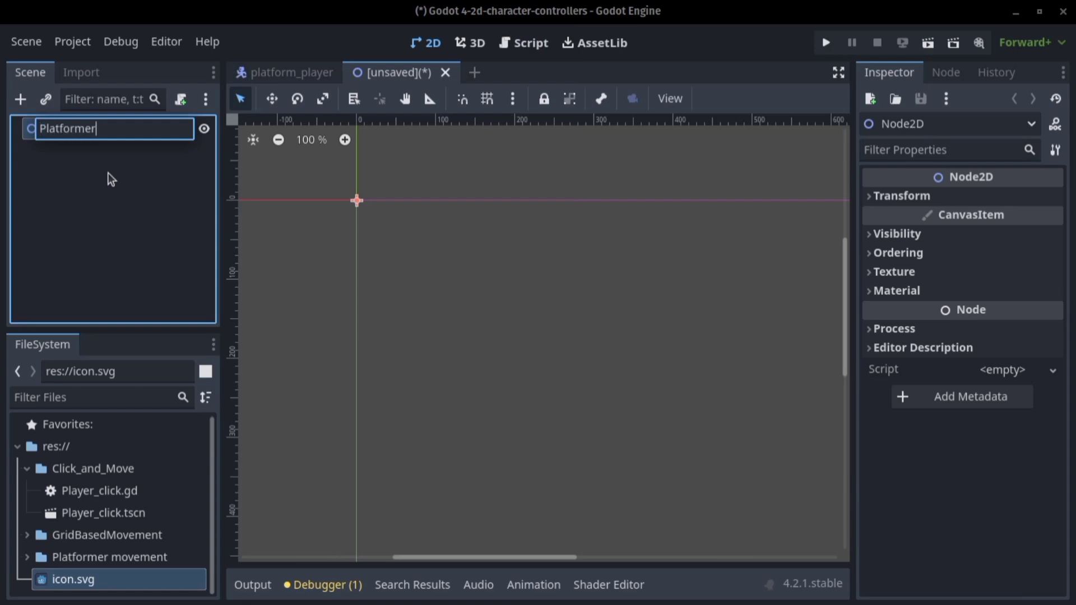
pyautogui.press('Return')
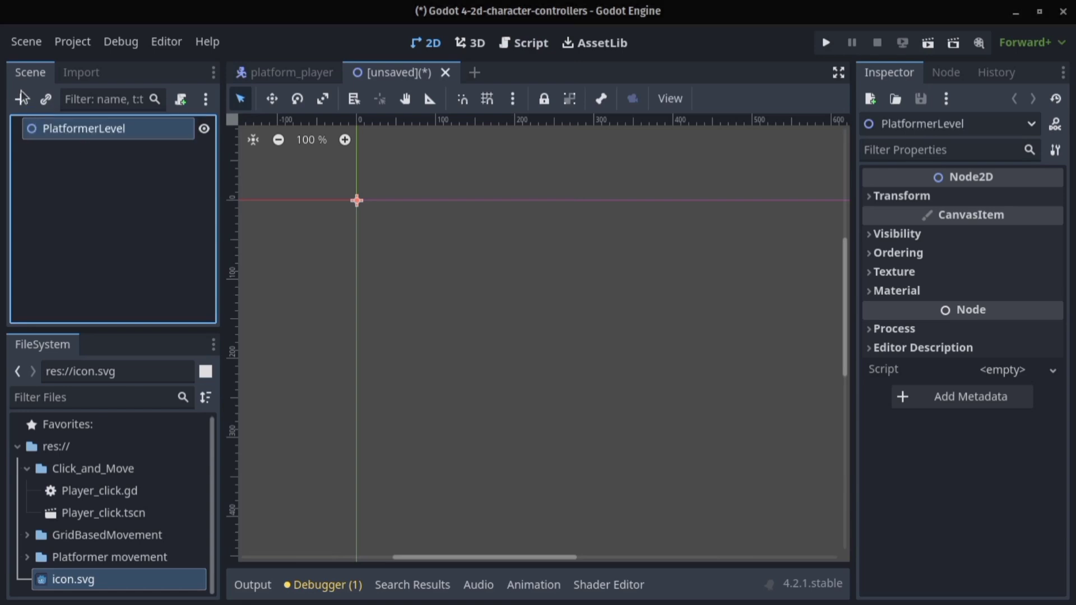
pyautogui.click(20, 99)
pyautogui.write('sprit')
pyautogui.press('Return')
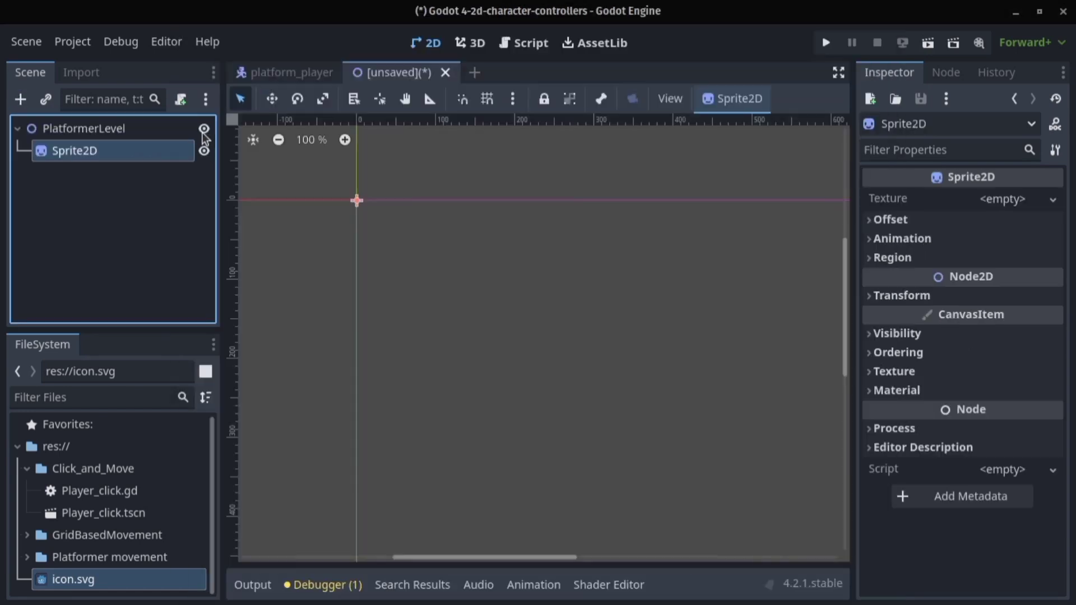
pyautogui.moveTo(73, 580); pyautogui.dragTo(1003, 212)
pyautogui.scroll(-3, 453, 269)
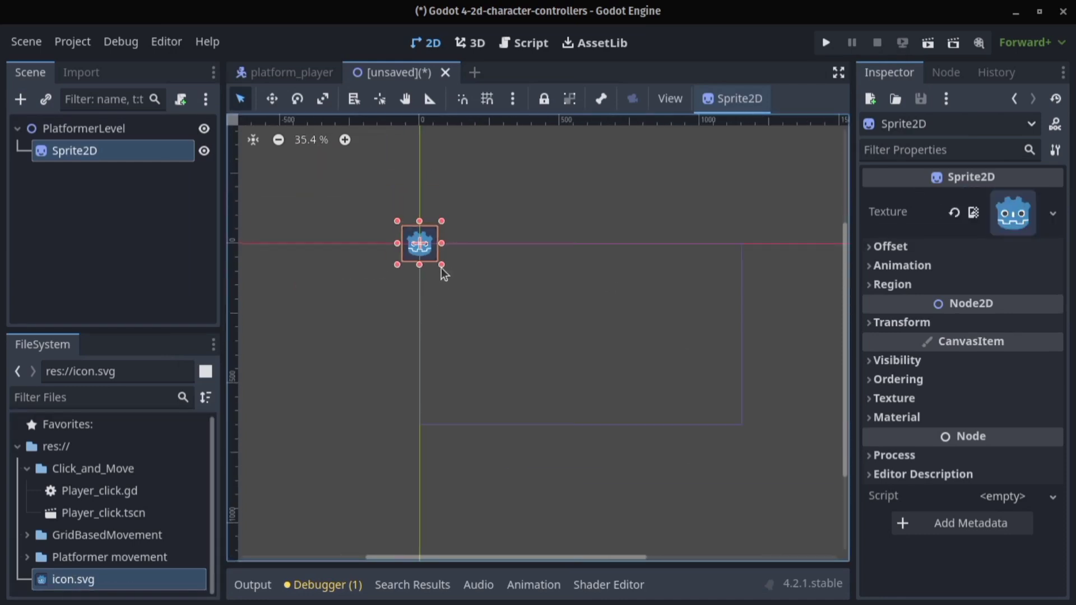
pyautogui.moveTo(443, 264); pyautogui.dragTo(620, 259)
pyautogui.moveTo(457, 243); pyautogui.dragTo(605, 413)
# - Add a StaticBody2D under the sprite with a CollisionShape2D child
pyautogui.click(112, 155)
pyautogui.hotkey('ctrl', 'a')
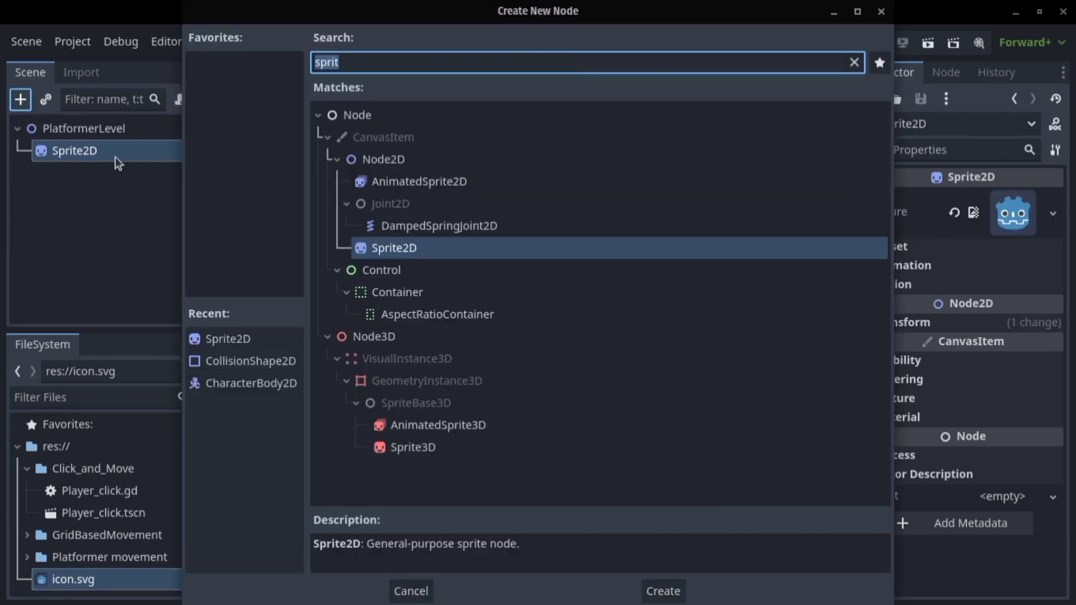
pyautogui.write('stat')
pyautogui.press('Return')
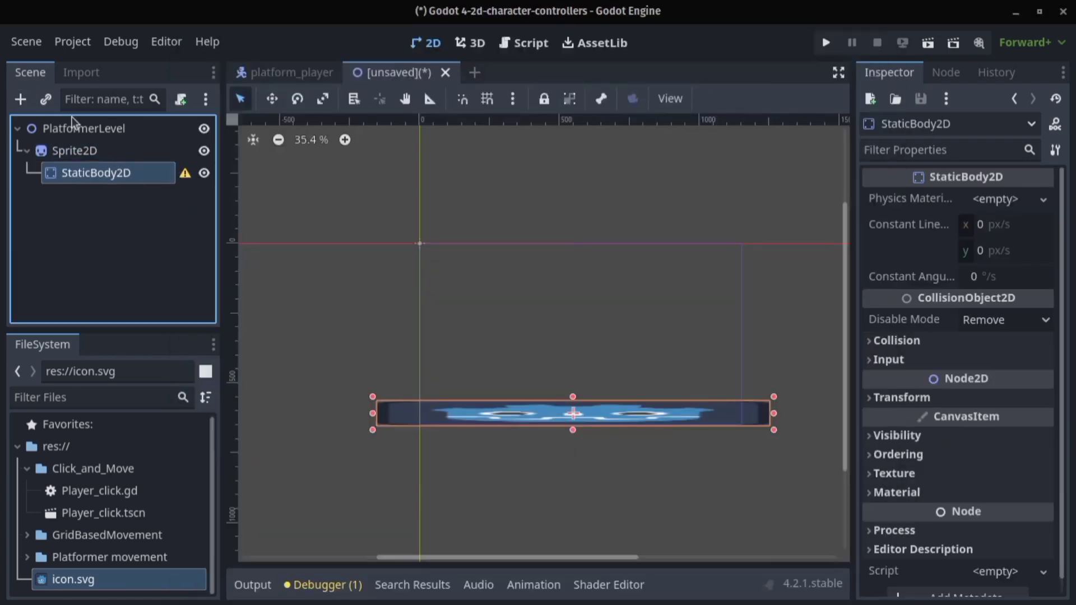
pyautogui.hotkey('ctrl', 'a')
pyautogui.write('coll')
pyautogui.press('Return')
# - Give the collision a new RectangleShape2D stretched to the platform's height
pyautogui.click(1004, 199)
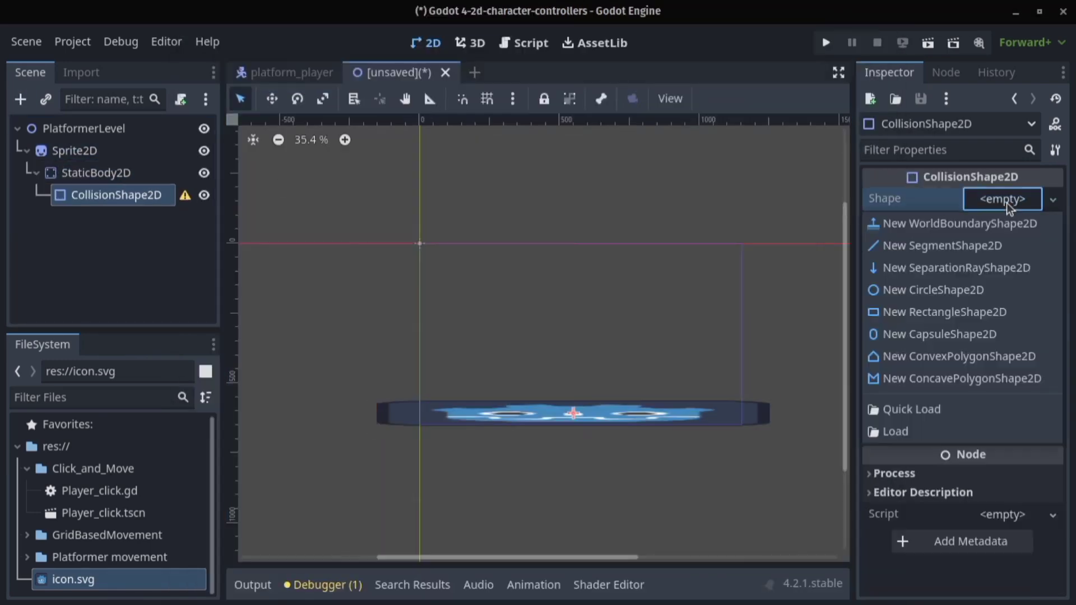
pyautogui.click(953, 310)
pyautogui.scroll(3, 645, 431)
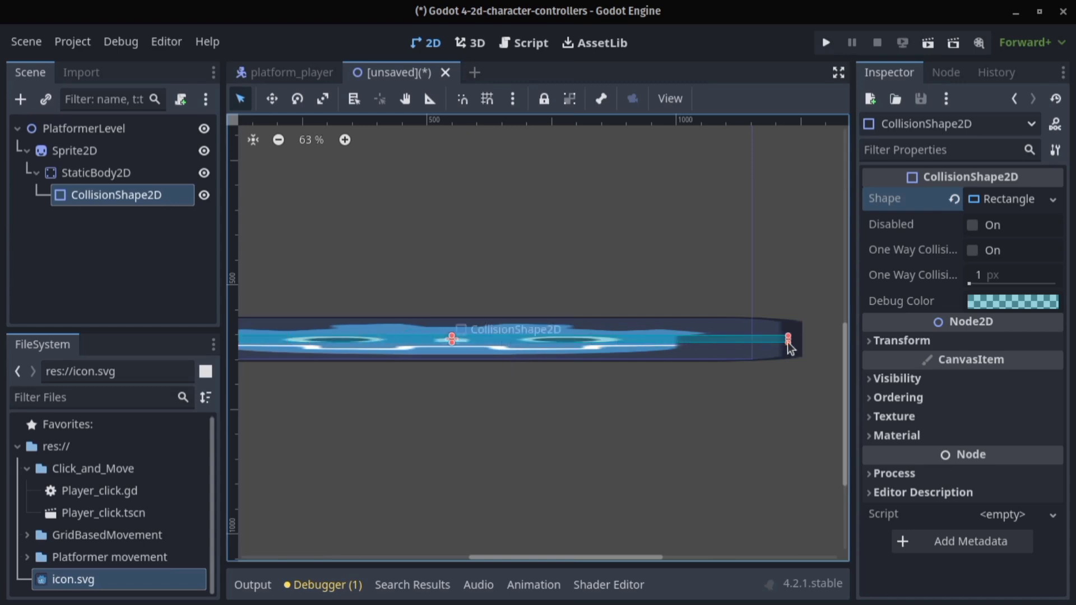
pyautogui.moveTo(453, 342); pyautogui.dragTo(453, 360)
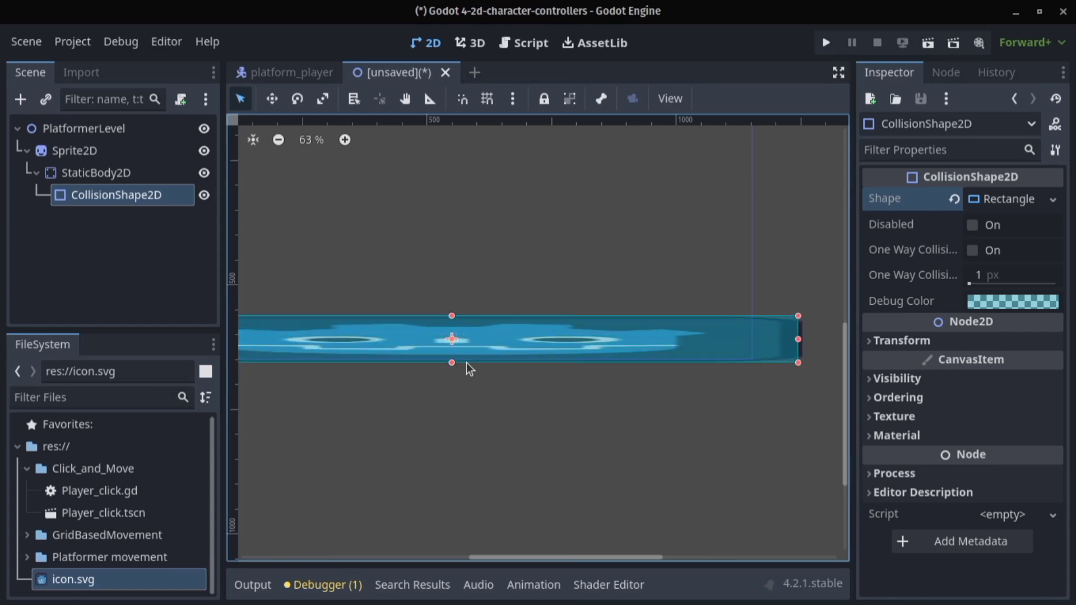
pyautogui.scroll(-2, 427, 284)
# - Instance platform_player.tscn under PlatformerLevel and save the level as platformer_level.tscn
pyautogui.click(85, 129)
pyautogui.click(46, 99)
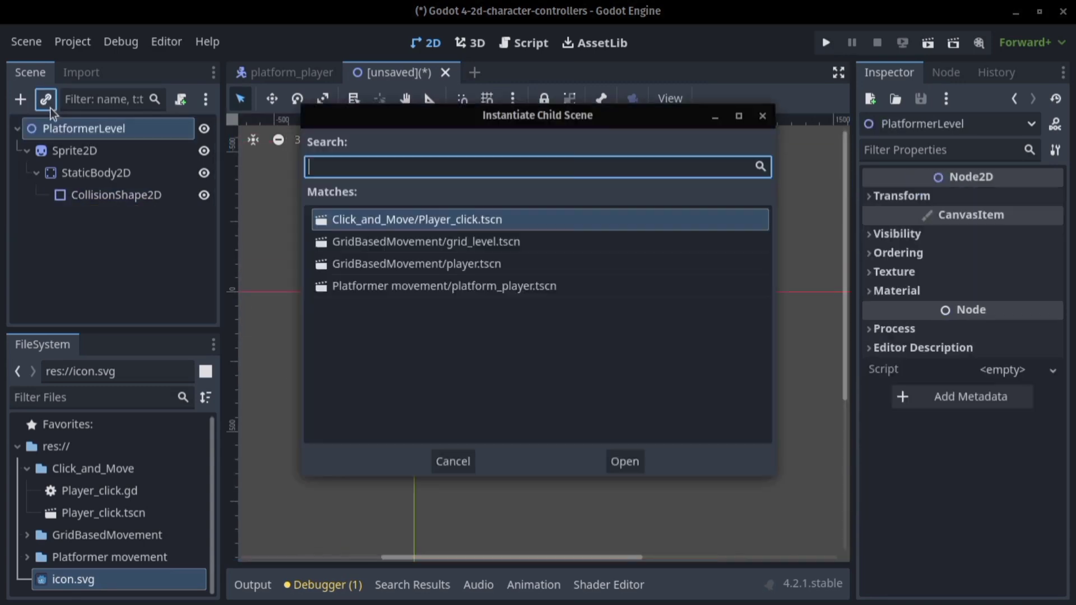
pyautogui.doubleClick(415, 287)
pyautogui.scroll(2, 412, 291)
pyautogui.press('F6')
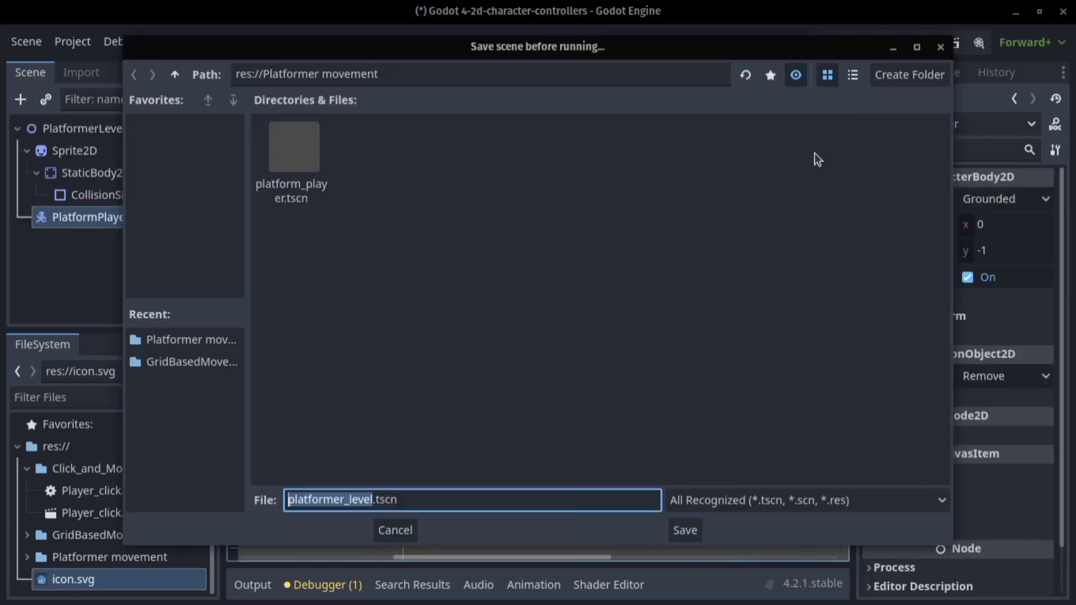
pyautogui.click(683, 530)
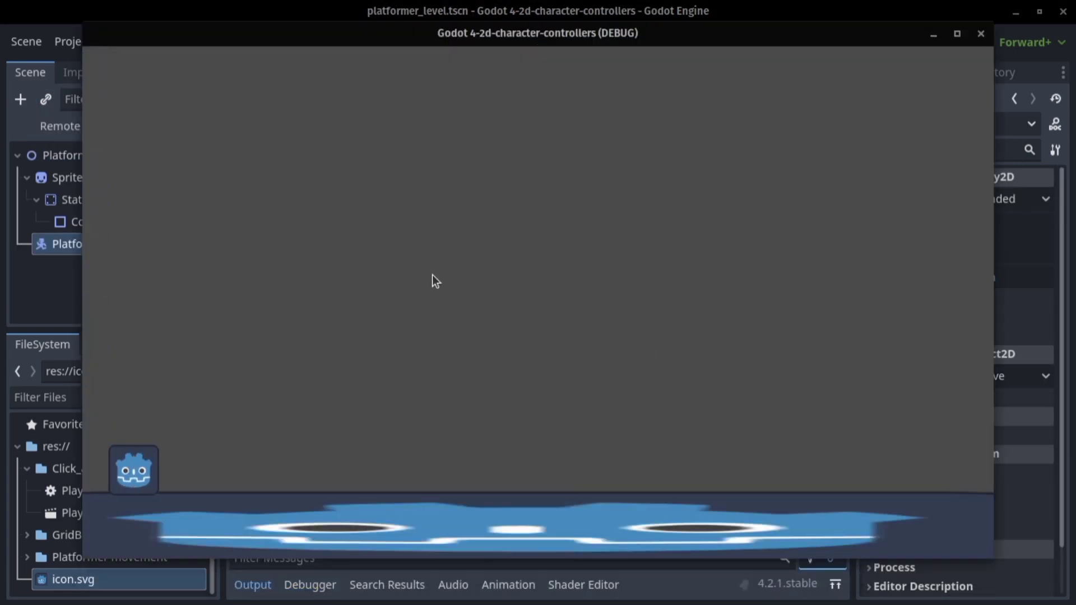
# - Test-run the level, moving the player left and right and jumping on the platform
pyautogui.press('Right')
pyautogui.press('space')
pyautogui.press('Right')
pyautogui.press('Left')
pyautogui.press('space')
pyautogui.press('Right')
pyautogui.press('space')
pyautogui.press('space')
pyautogui.press('Left')
pyautogui.press('space')
pyautogui.press('space')
pyautogui.press('space')
pyautogui.press('Right')
pyautogui.press('space')
pyautogui.press('space')
pyautogui.press('space')
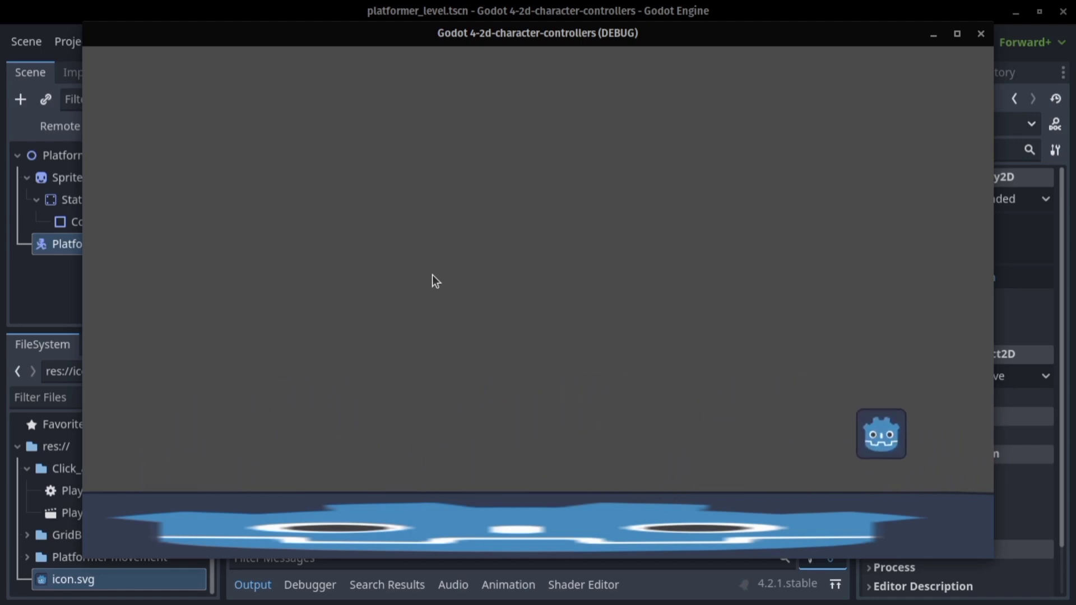
pyautogui.click(981, 35)
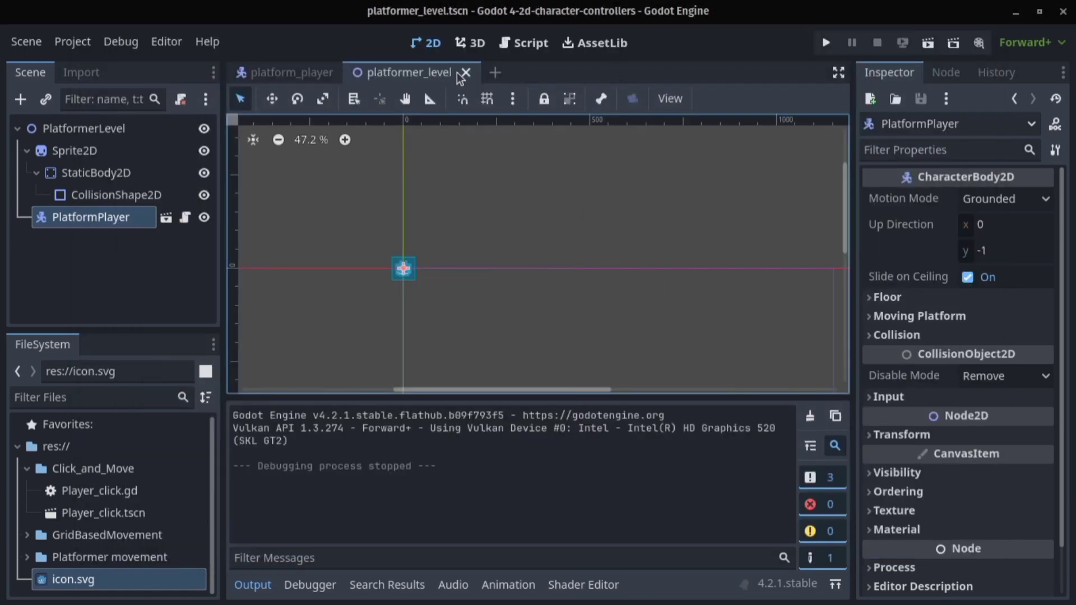
# - Add the comment '#WE CAN ADD FRICTION, COYOTE TIME ETC IN A FUTURE VIDEO' below the player script's code
pyautogui.click(525, 42)
pyautogui.scroll(-5, 561, 253)
pyautogui.click(589, 304)
pyautogui.press('Return')
pyautogui.write('#WE CAN ADD FRIC')
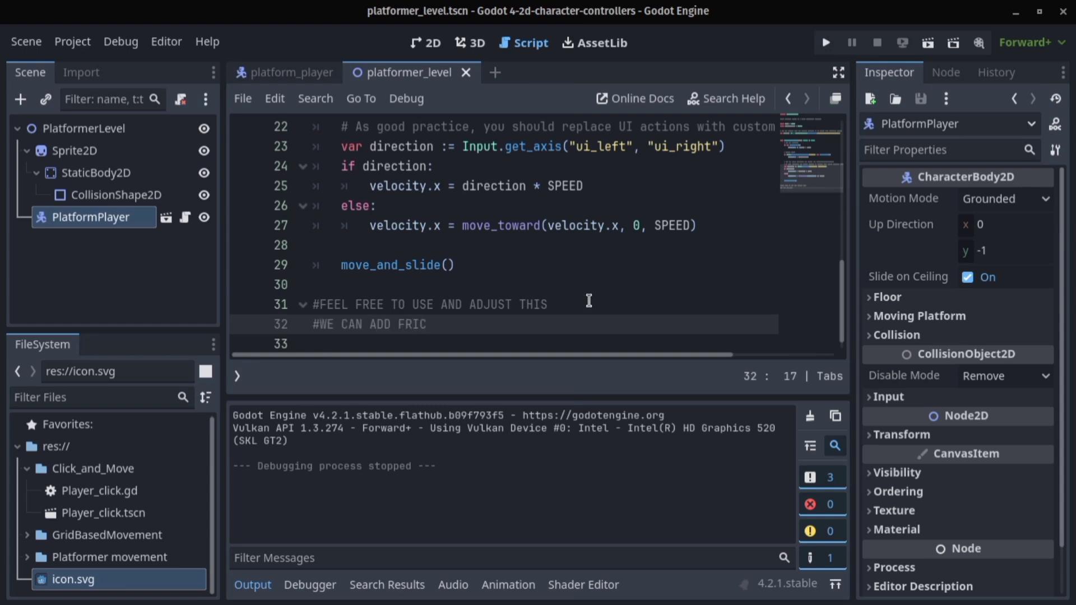
pyautogui.write('TION, COYOTE TIME ETC IN A FUTURE VIDEO')
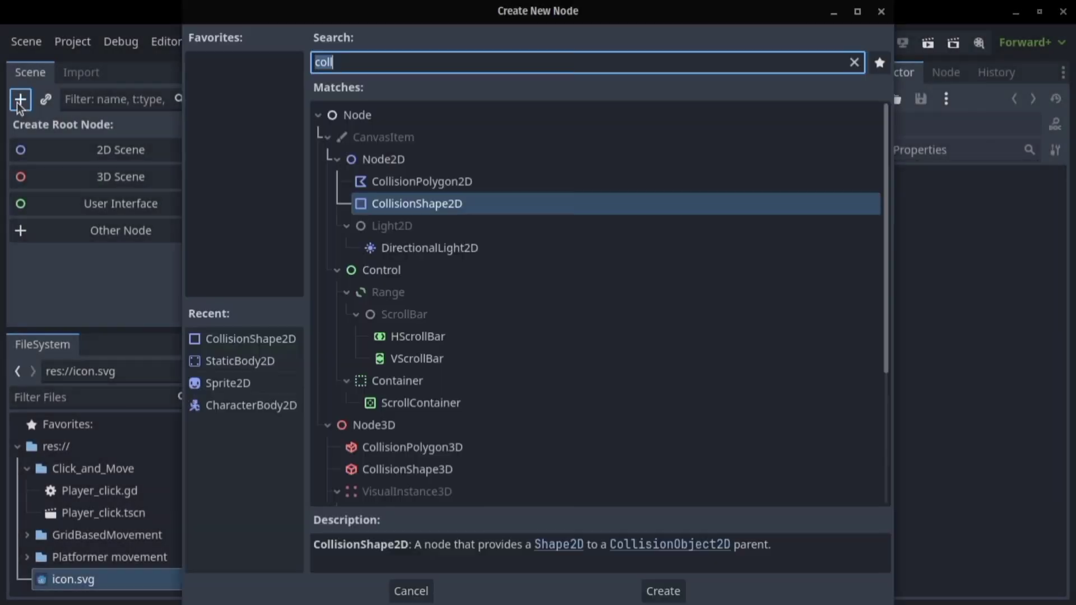
# - Create a CharacterBody2D root with a Sprite2D child and rename the root to Rocket
pyautogui.doubleClick(214, 406)
pyautogui.hotkey('ctrl', 'a')
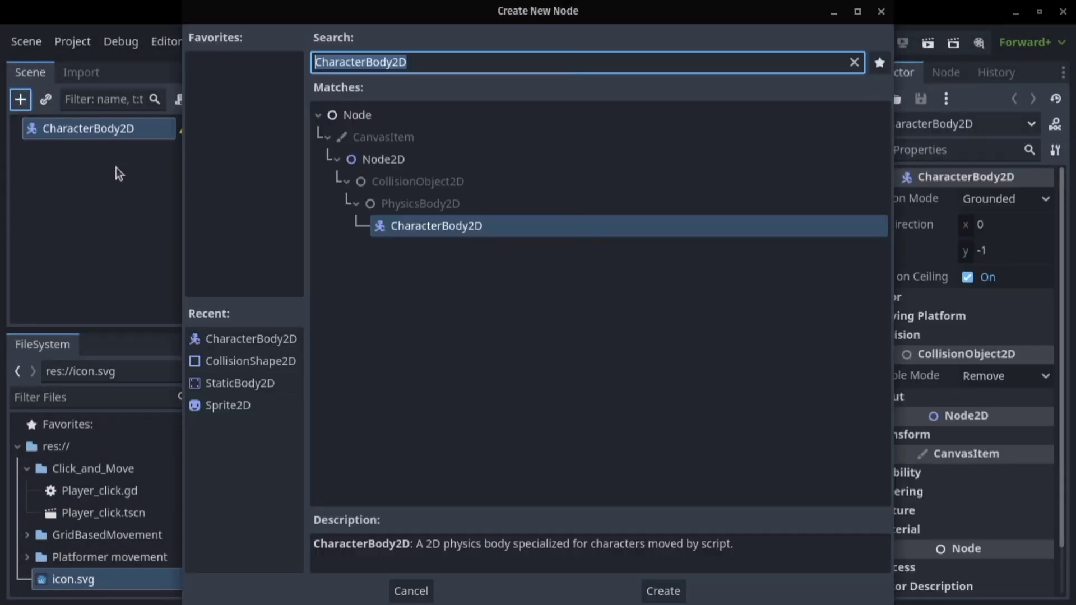
pyautogui.write('sprite')
pyautogui.press('Return')
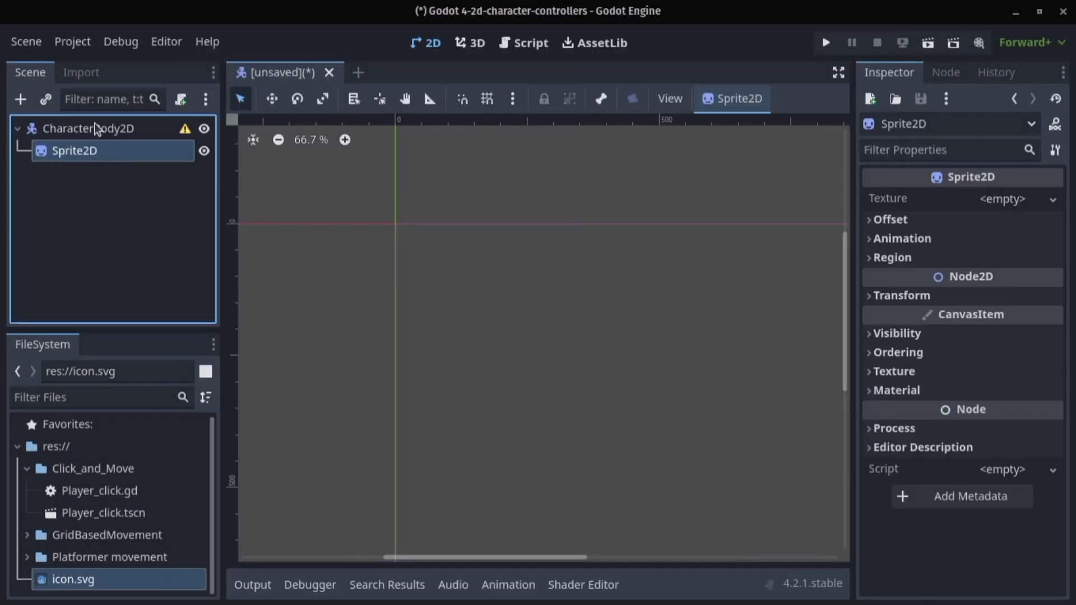
pyautogui.doubleClick(96, 125)
pyautogui.write('Rocket')
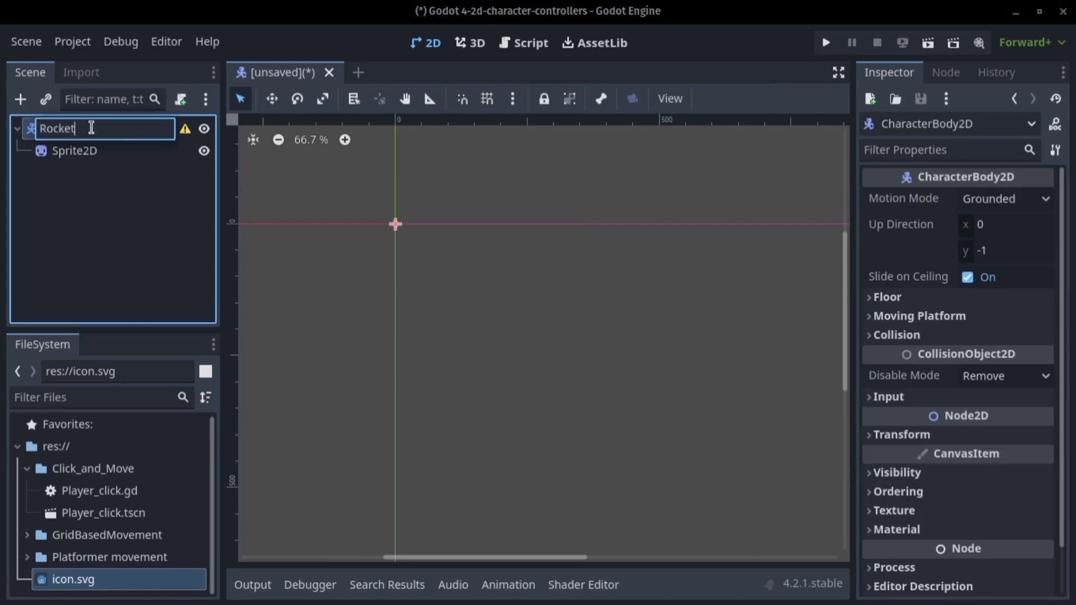
pyautogui.press('Return')
pyautogui.click(103, 196)
pyautogui.click(133, 136)
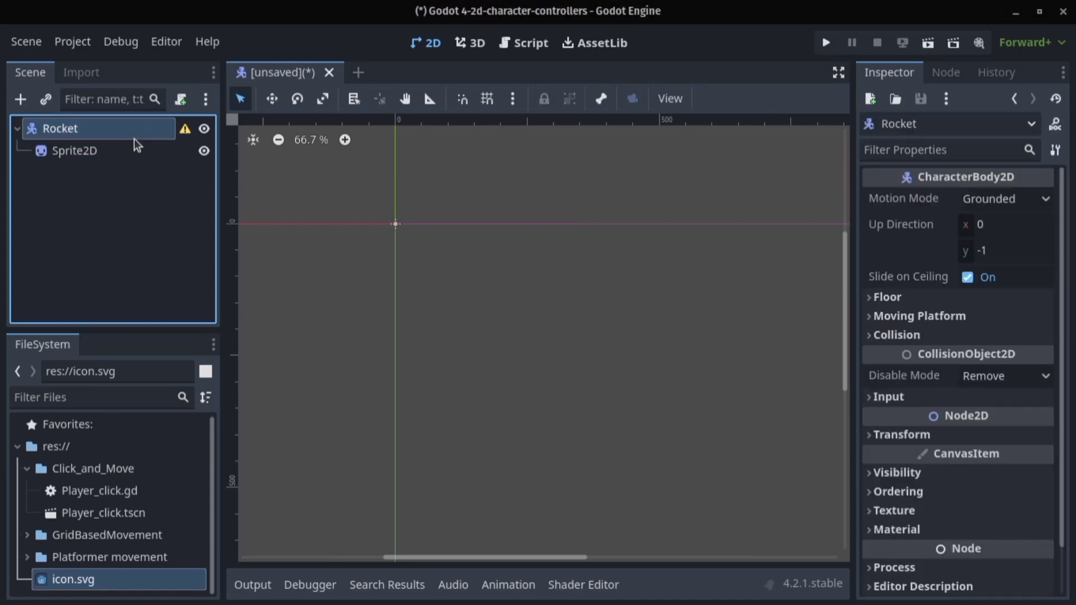
# - Save the scene as rocket.tscn inside a new Asteroid_Movement folder
pyautogui.hotkey('ctrl', 's')
pyautogui.write('rocket')
pyautogui.click(175, 74)
pyautogui.rightClick(494, 281)
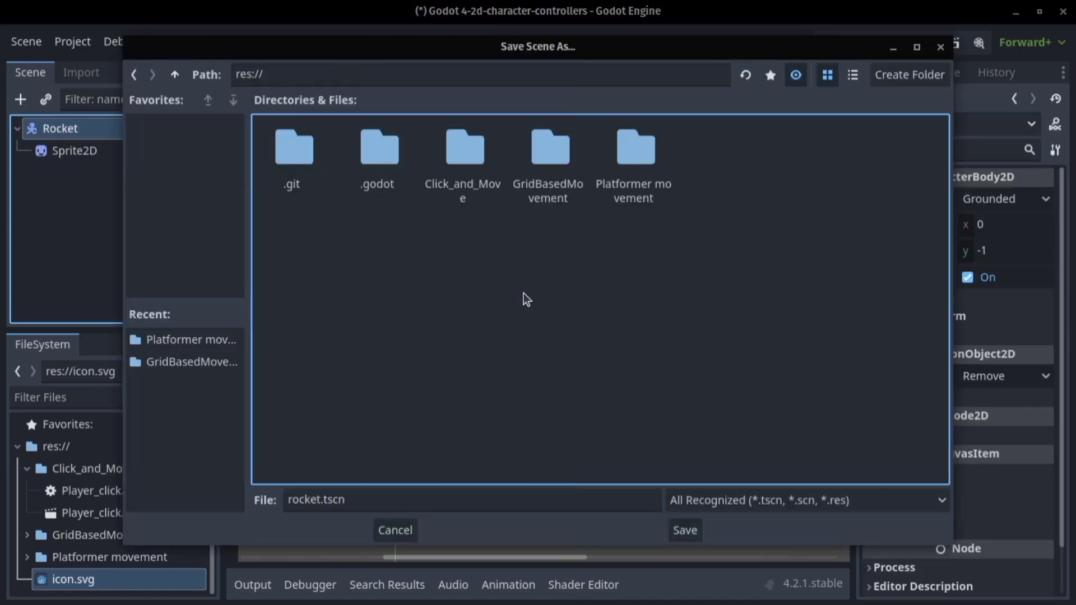
pyautogui.click(521, 294)
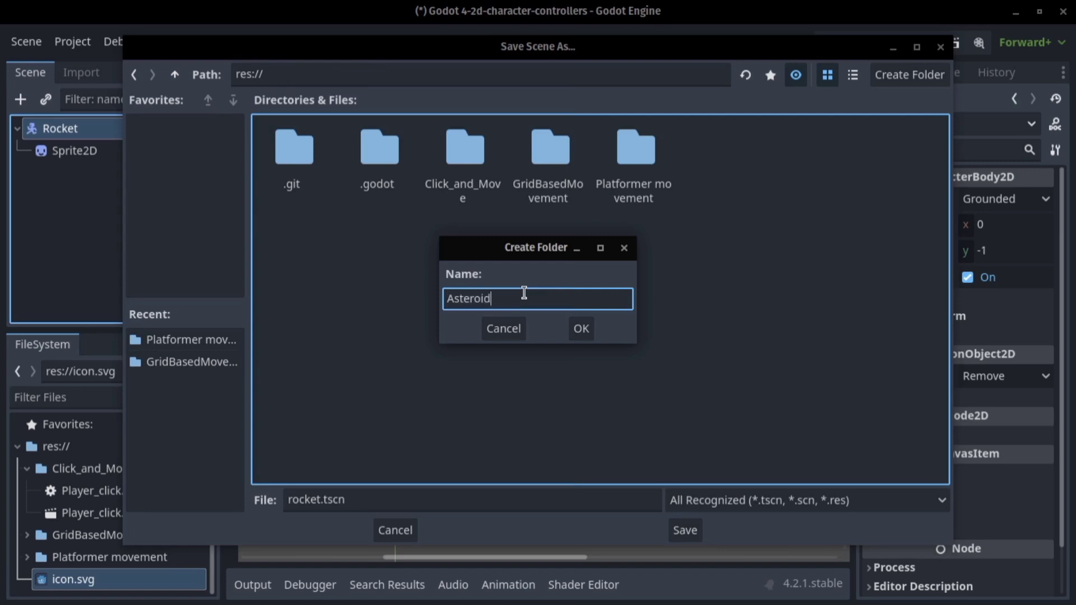
pyautogui.click(582, 329)
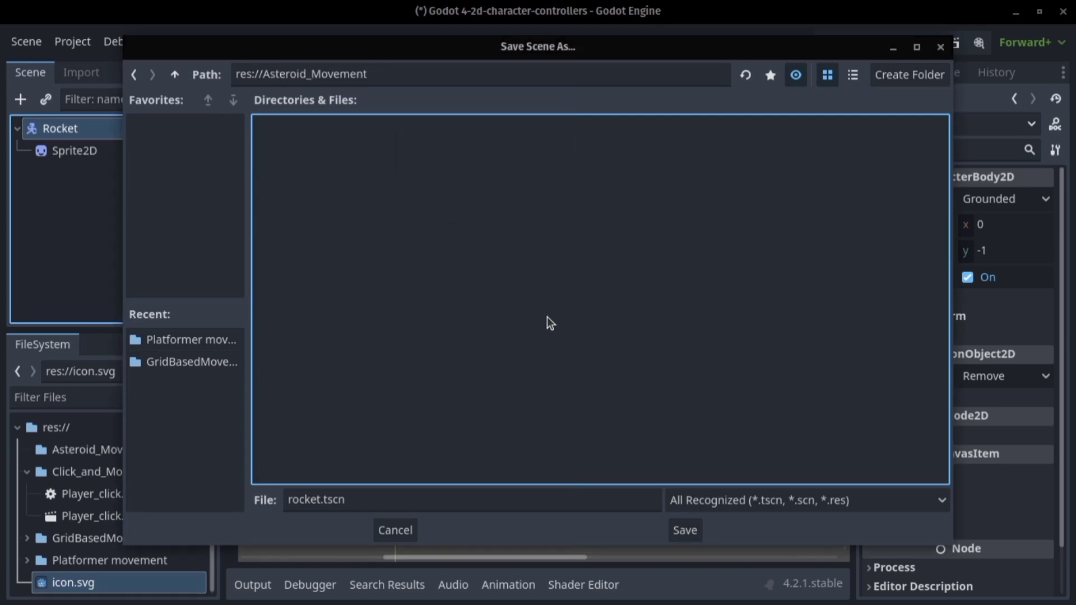
pyautogui.click(685, 531)
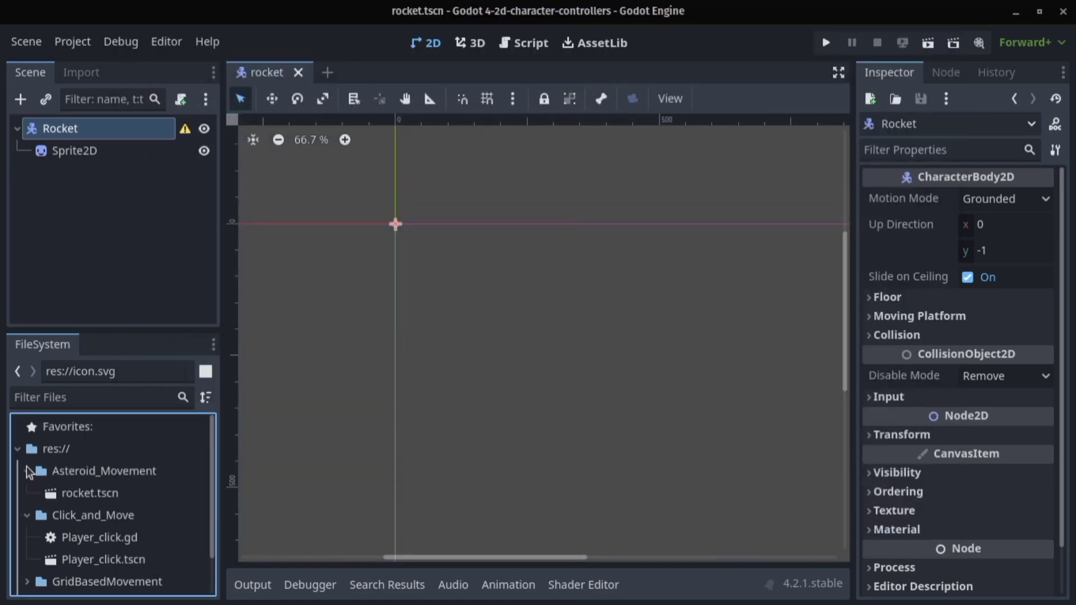
# - Assign the rocket image as the Sprite2D's texture
pyautogui.click(75, 150)
pyautogui.moveTo(106, 516); pyautogui.dragTo(998, 213)
pyautogui.scroll(5, 393, 252)
pyautogui.scroll(-8, 392, 252)
pyautogui.scroll(1, 393, 253)
pyautogui.click(119, 173)
pyautogui.click(60, 129)
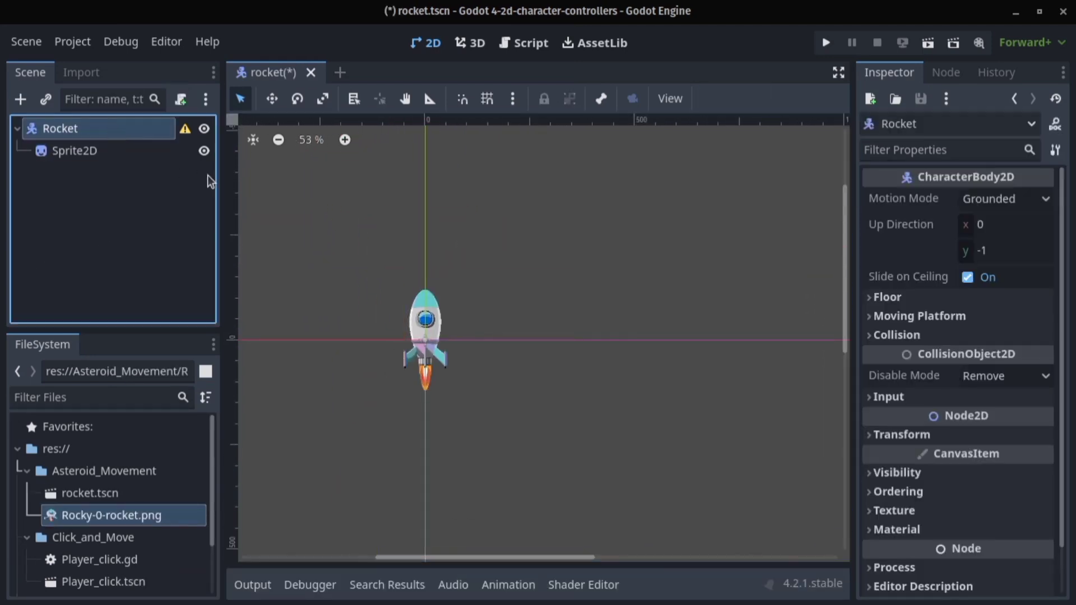
# - Attach an empty rocket.gd script and paste the speed exports, rotation_direction variable and get_input function
pyautogui.click(180, 99)
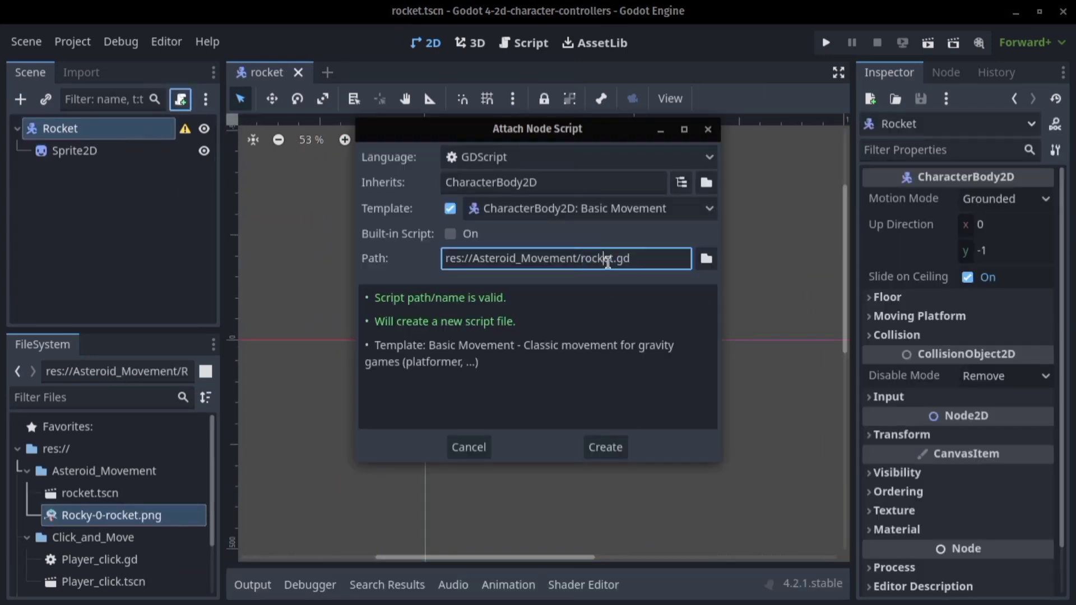
pyautogui.click(450, 209)
pyautogui.click(595, 448)
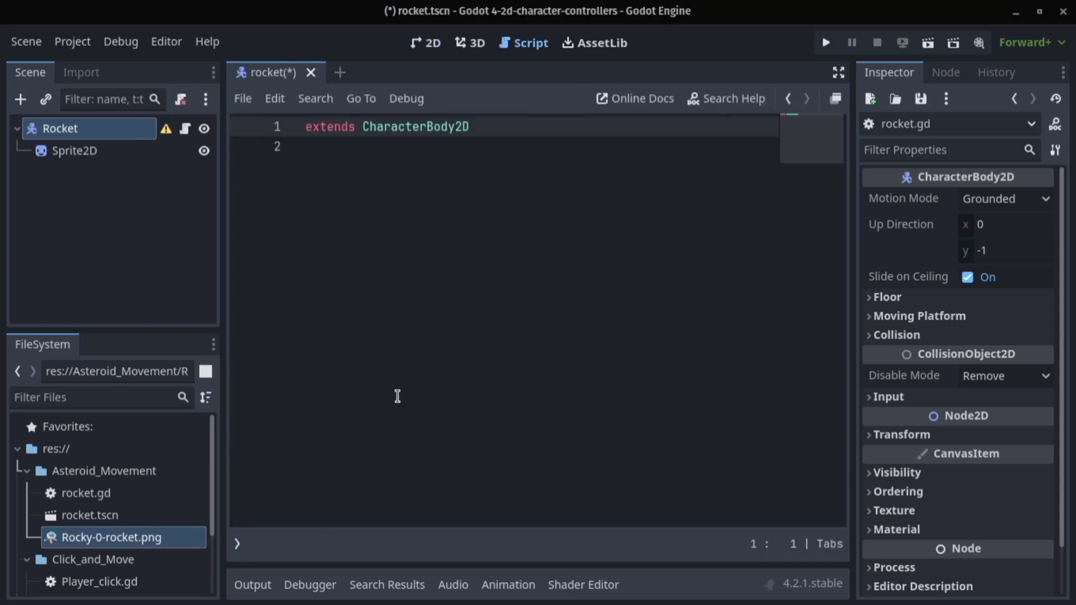
pyautogui.press('Return')
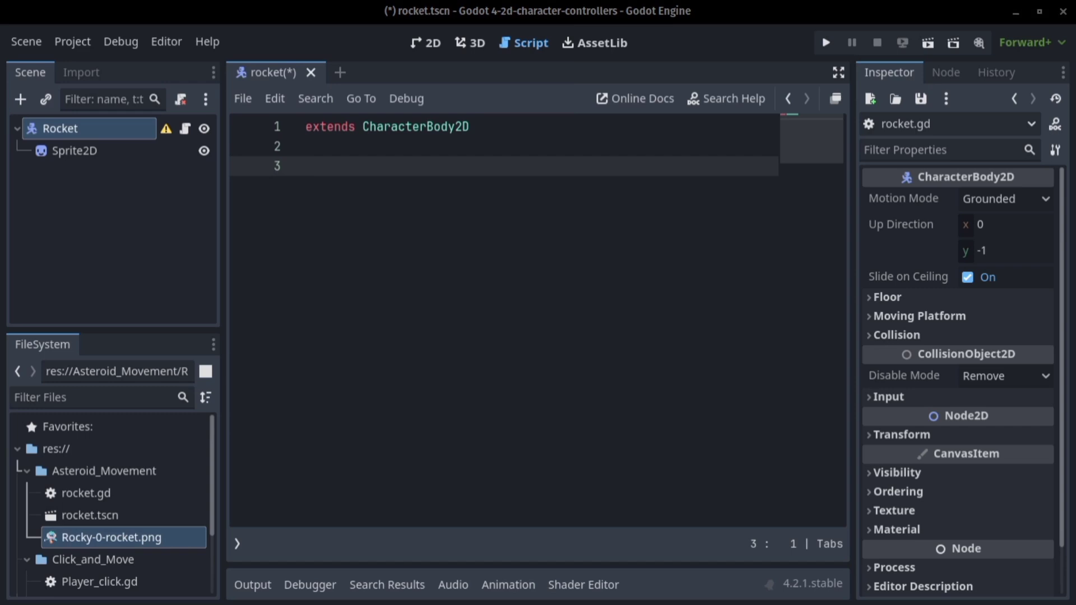
pyautogui.write('@export var speed = 400  # The speed at which the character moves @export var rotation_speed = 2.0  # The speed at which the character rotates')
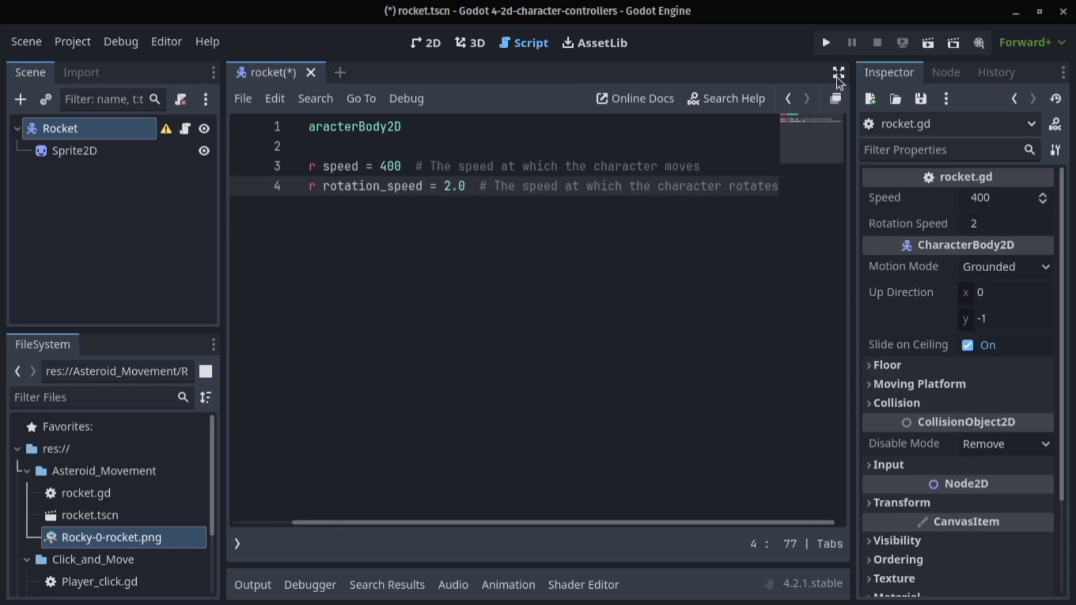
pyautogui.click(839, 72)
pyautogui.press('Return')
pyautogui.press('Return')
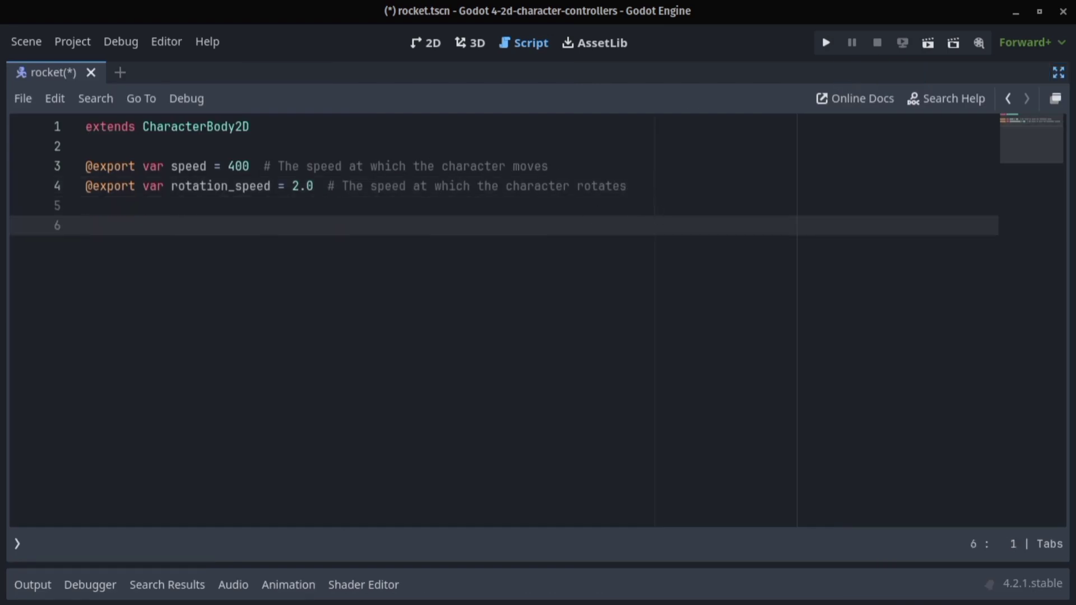
pyautogui.write('var rotation_direction = 0  # Variable to store the direction of rotation')
pyautogui.press('Return')
pyautogui.press('Return')
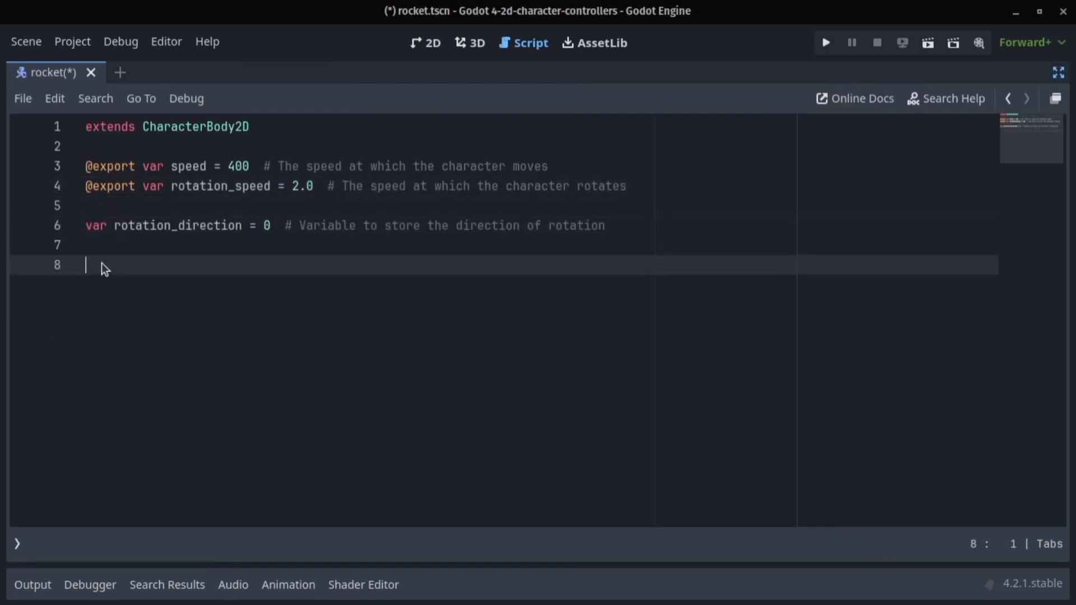
pyautogui.write('# Function to get input from the player func get_input(): \t# Get the rotation direction based on input \trotation_direction = Input.get_axis("ui_left", "ui_right") \t# Calculate the velocity based on input and speed \tvelocity = transform.x * Input.get_axis("ui_down", "ui_up") * speed')
# - Paste _physics_process with the rotation update and move_and_slide call, then save
pyautogui.click(168, 305)
pyautogui.press('Up')
pyautogui.press('Up')
pyautogui.press('Up')
pyautogui.click(661, 367)
pyautogui.press('Return')
pyautogui.press('Return')
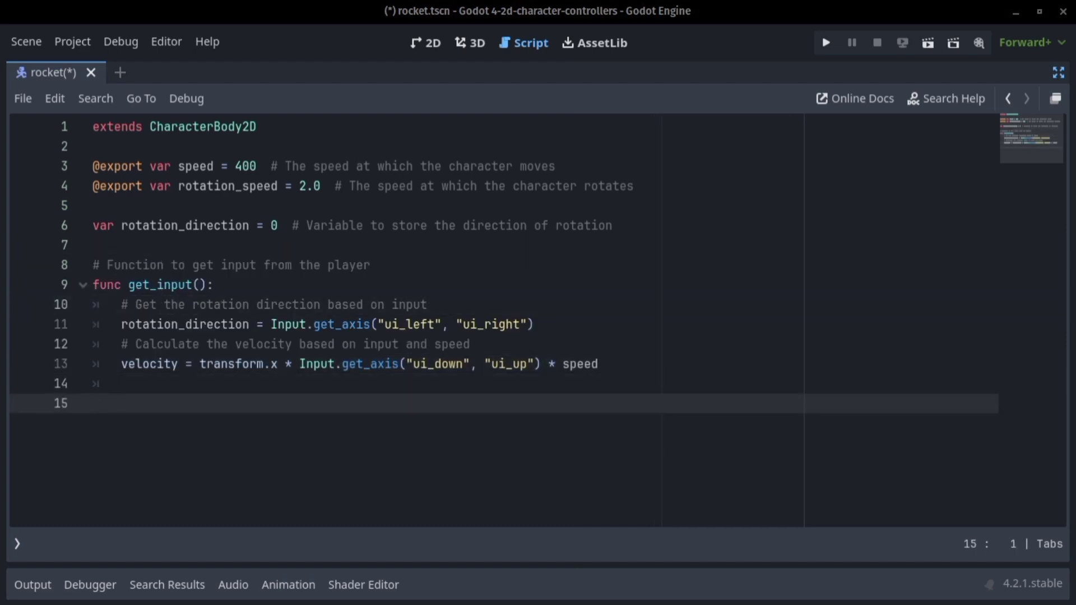
pyautogui.write("# Function called every physics frame to update the character's movement func _physics_process(delta): \tget_input()  # Get the player input")
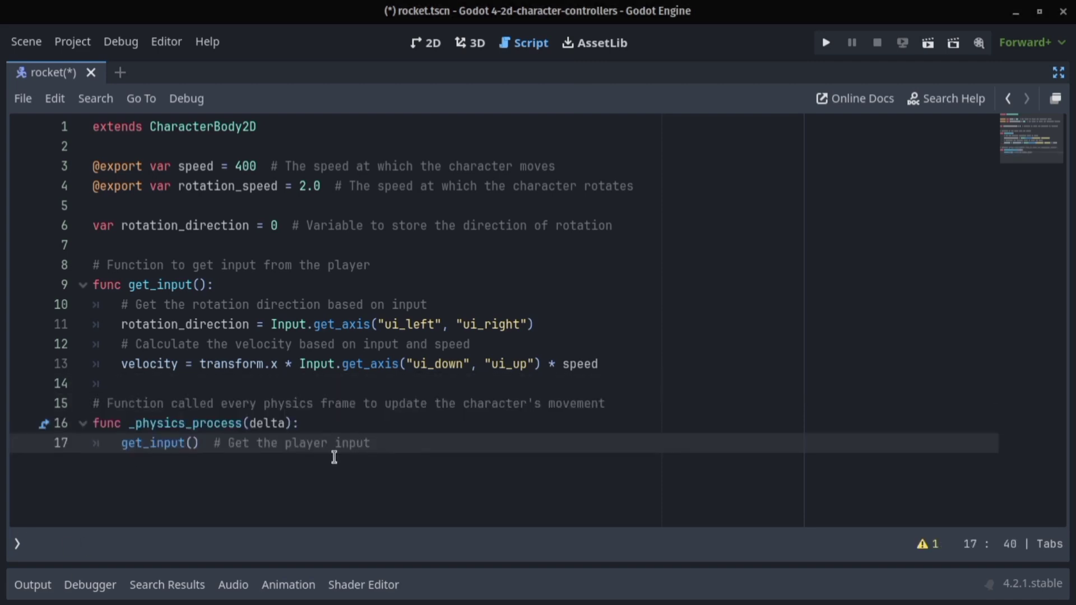
pyautogui.press('Return')
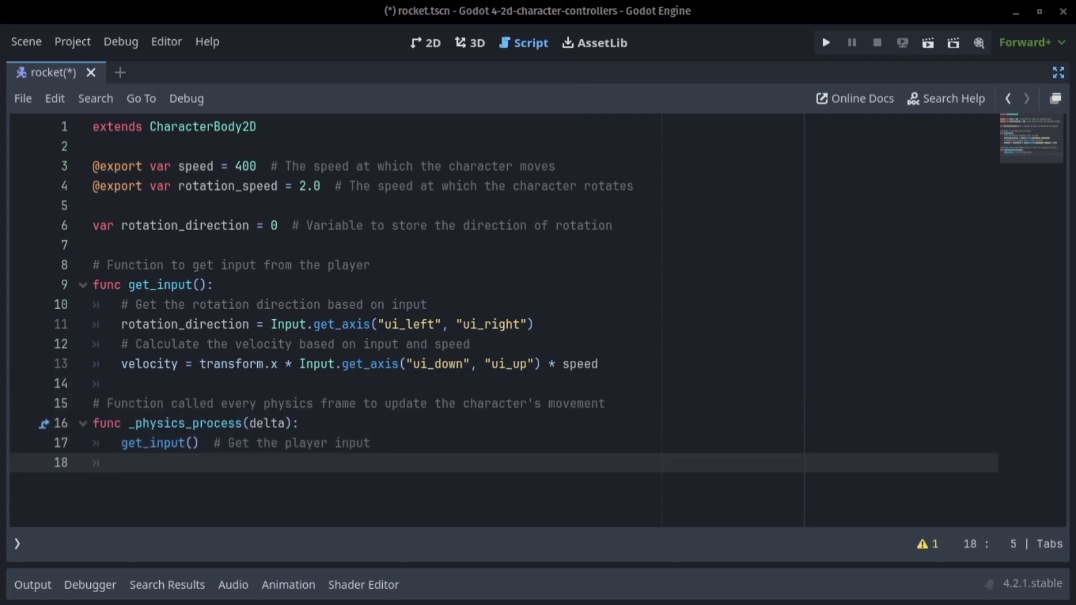
pyautogui.write('# Update the rotation based on the rotation direction and speed rotation += rotation_direction * rotation_speed * delta')
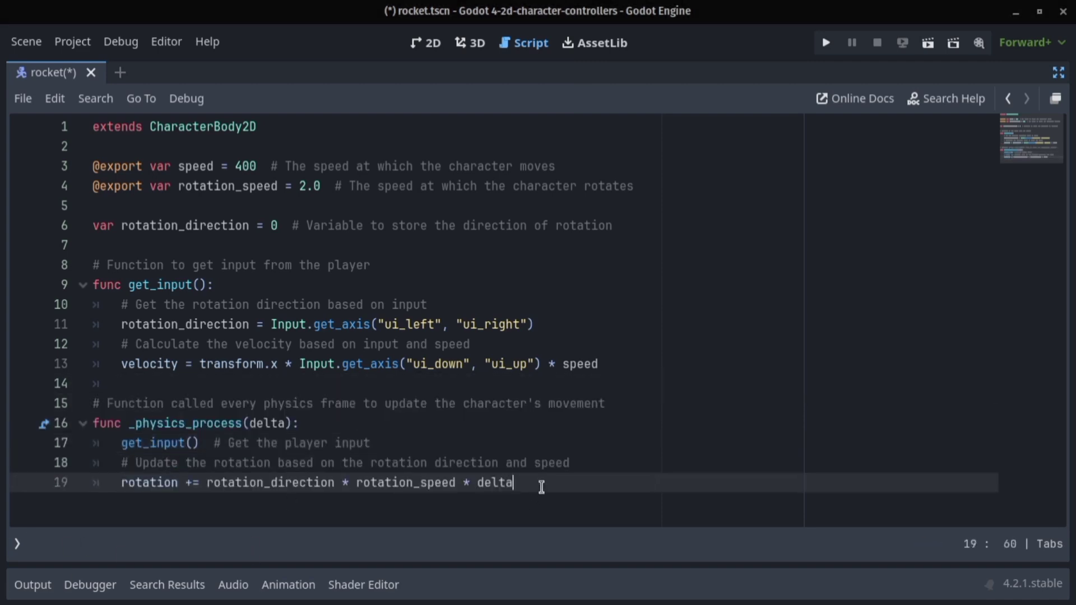
pyautogui.press('Return')
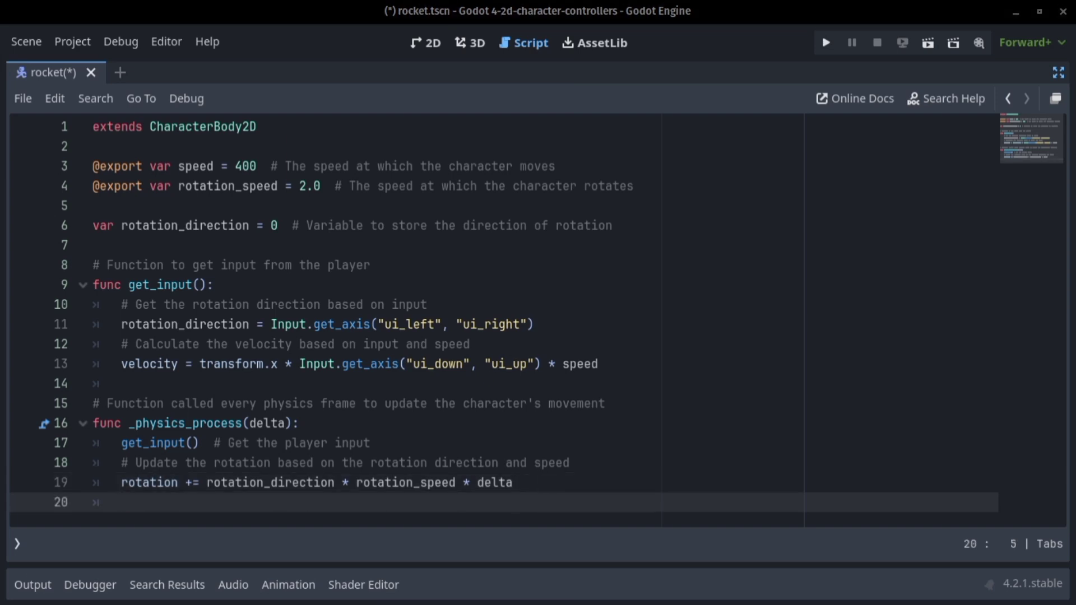
pyautogui.write('# Move the character based on the calculated velocity \tmove_and_slide()')
pyautogui.hotkey('ctrl', 's')
# - Restore the editor panels and do a quick first test run of the rocket scene
pyautogui.click(1059, 72)
pyautogui.click(426, 43)
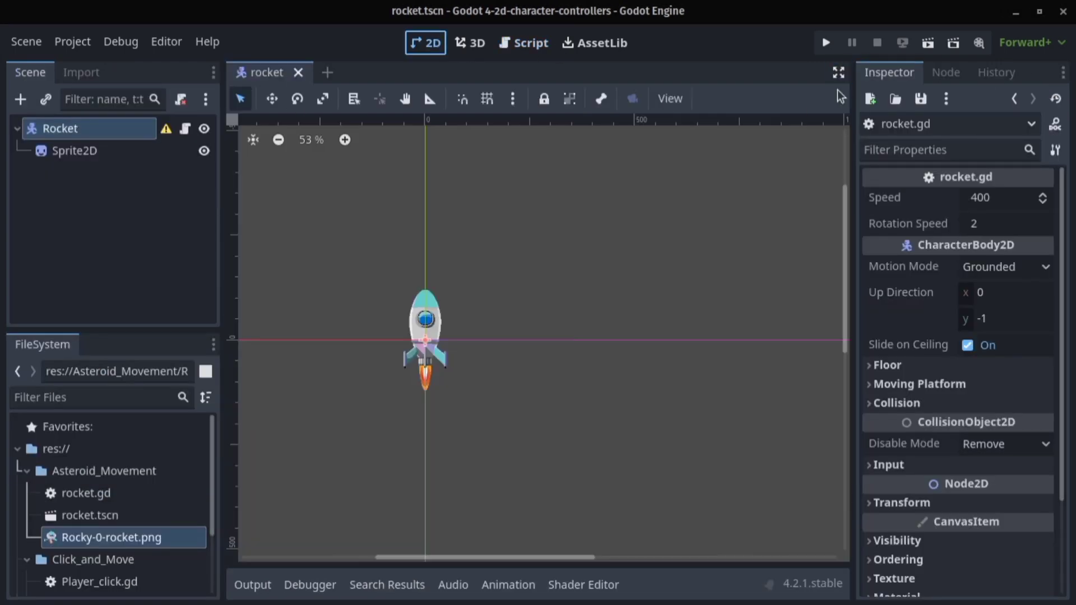
pyautogui.click(929, 44)
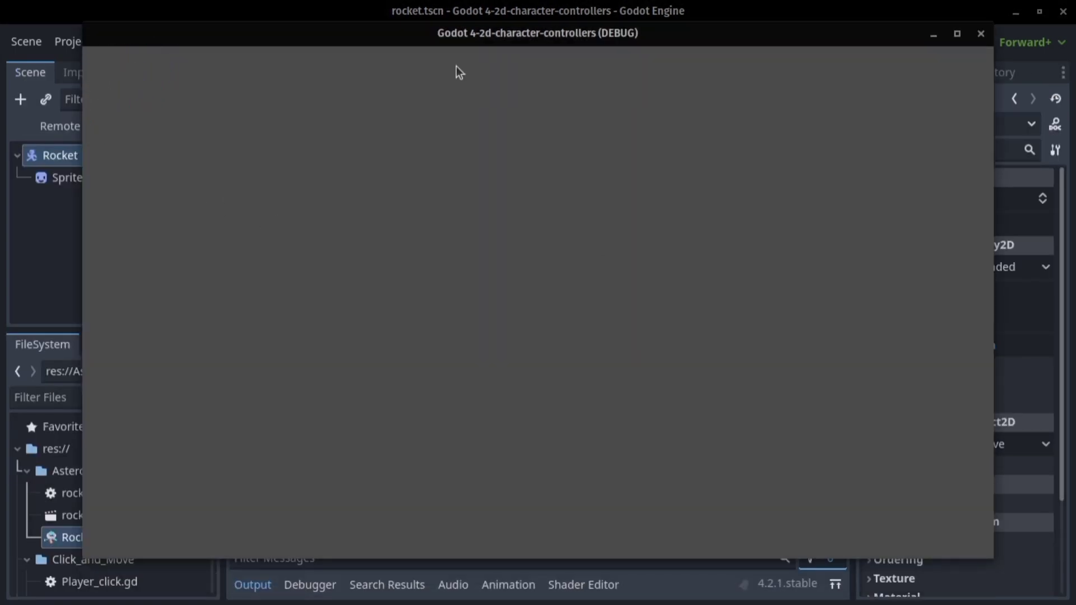
pyautogui.click(981, 34)
pyautogui.scroll(-4, 408, 277)
pyautogui.scroll(2, 407, 317)
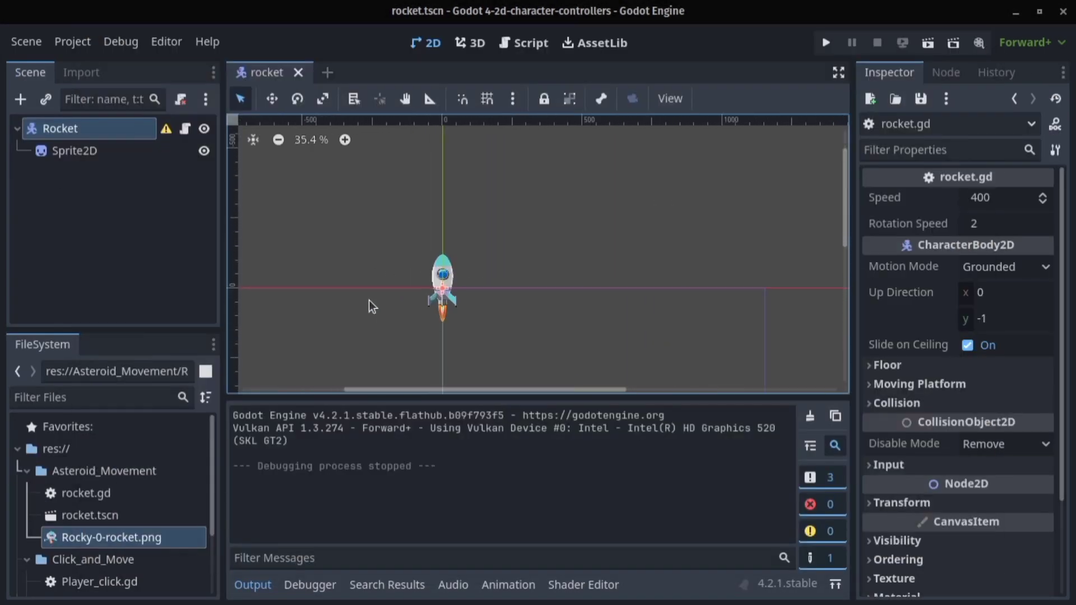
pyautogui.scroll(-3, 874, 341)
# - Set the rocket Sprite2D's Transform Rotation to 90
pyautogui.click(180, 152)
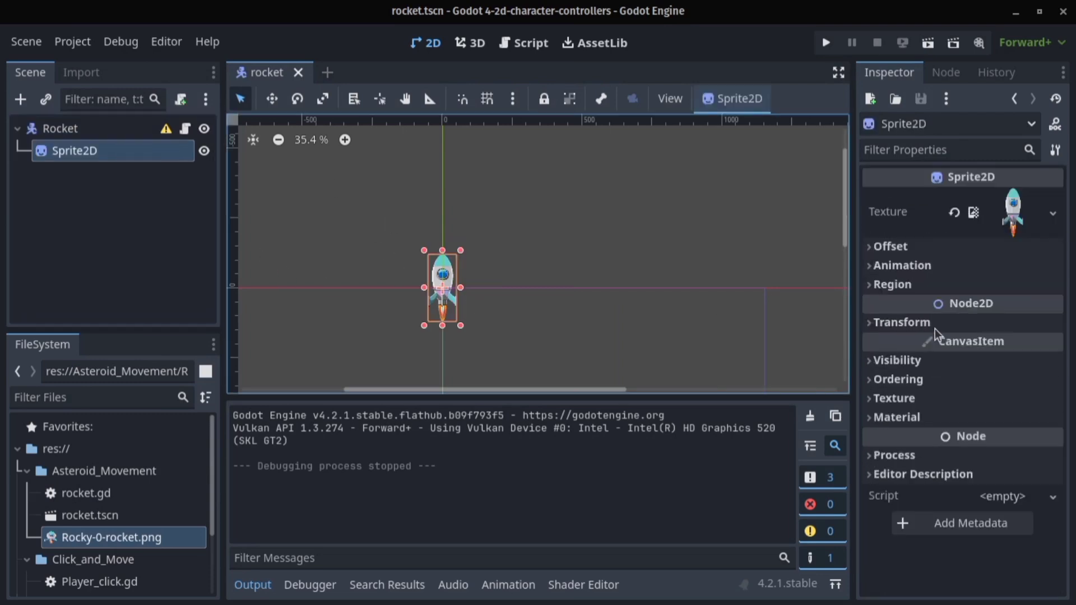
pyautogui.click(935, 325)
pyautogui.click(999, 405)
pyautogui.write('90')
pyautogui.press('Return')
# - Run the rocket scene and fly it around with thrust and left/right turning
pyautogui.press('F6')
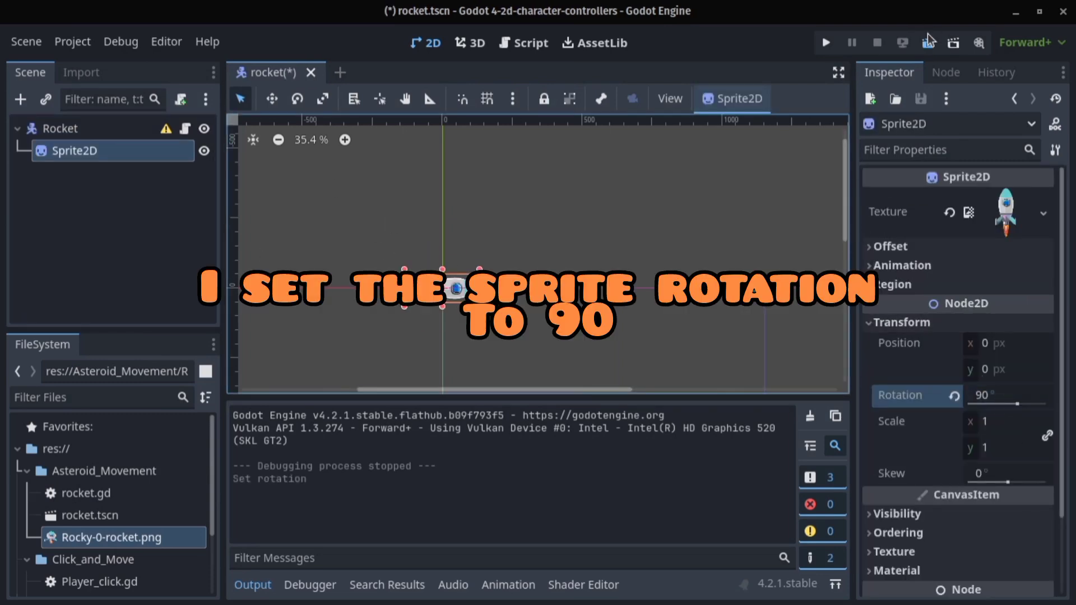
pyautogui.press('Up')
pyautogui.press('Left')
pyautogui.press('Right')
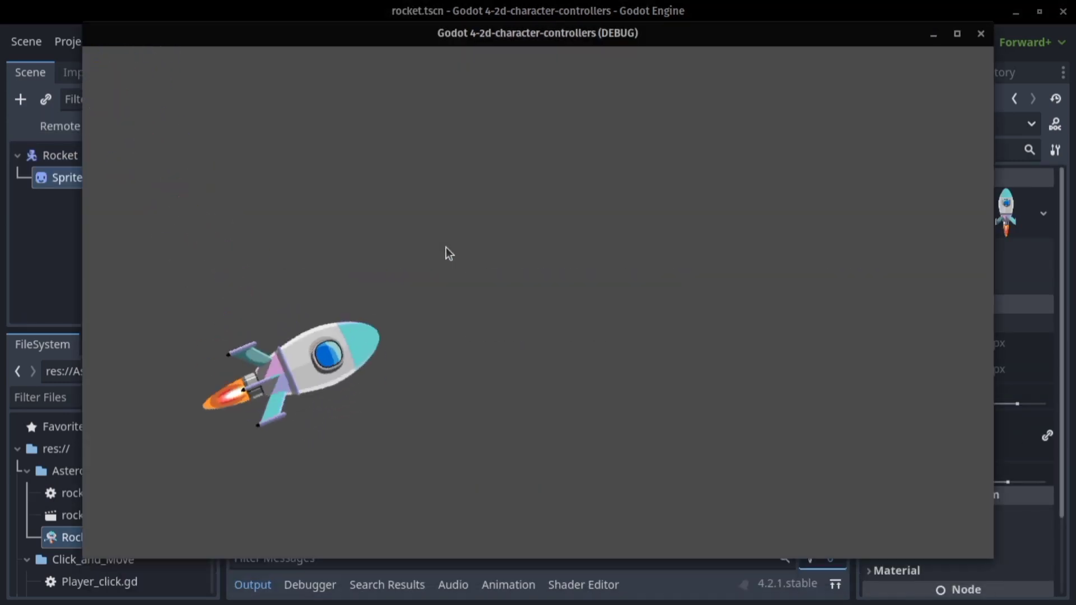
pyautogui.press('Up')
pyautogui.press('Right')
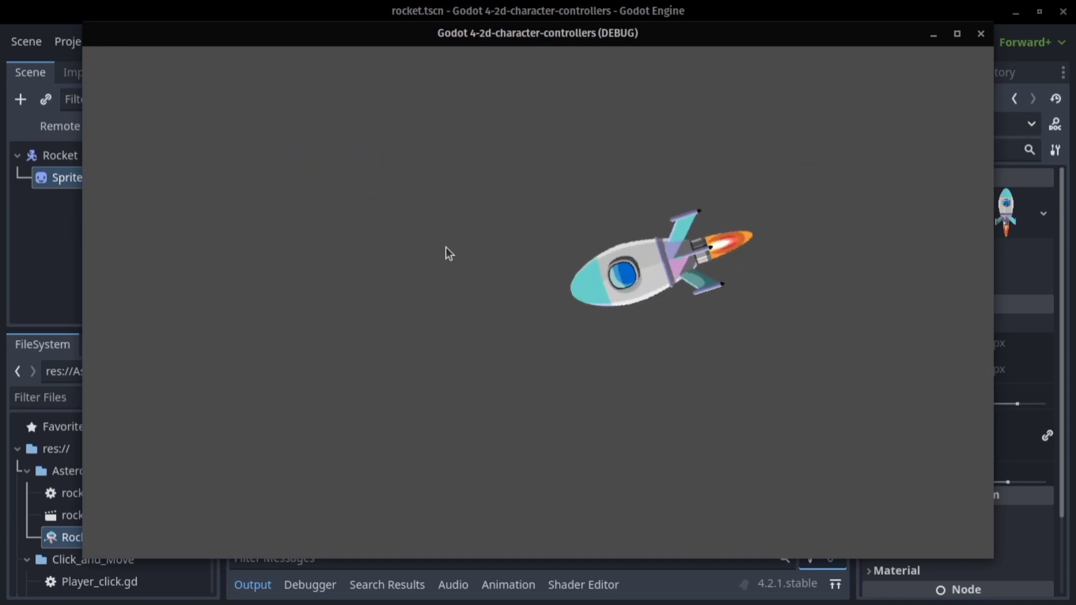
pyautogui.press('Up')
pyautogui.press('Right')
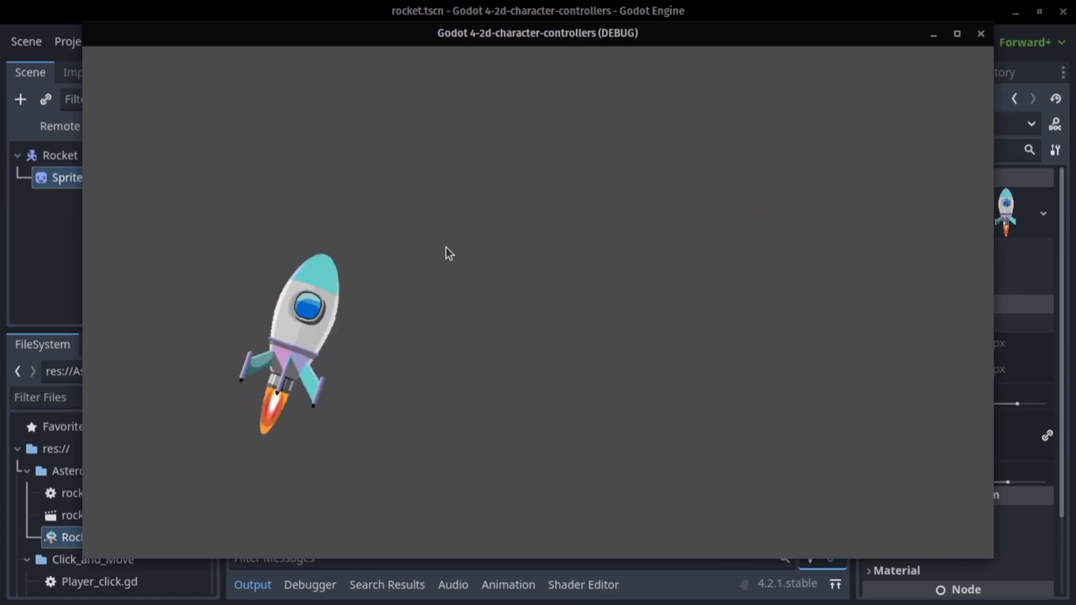
pyautogui.press('Up')
pyautogui.press('Right')
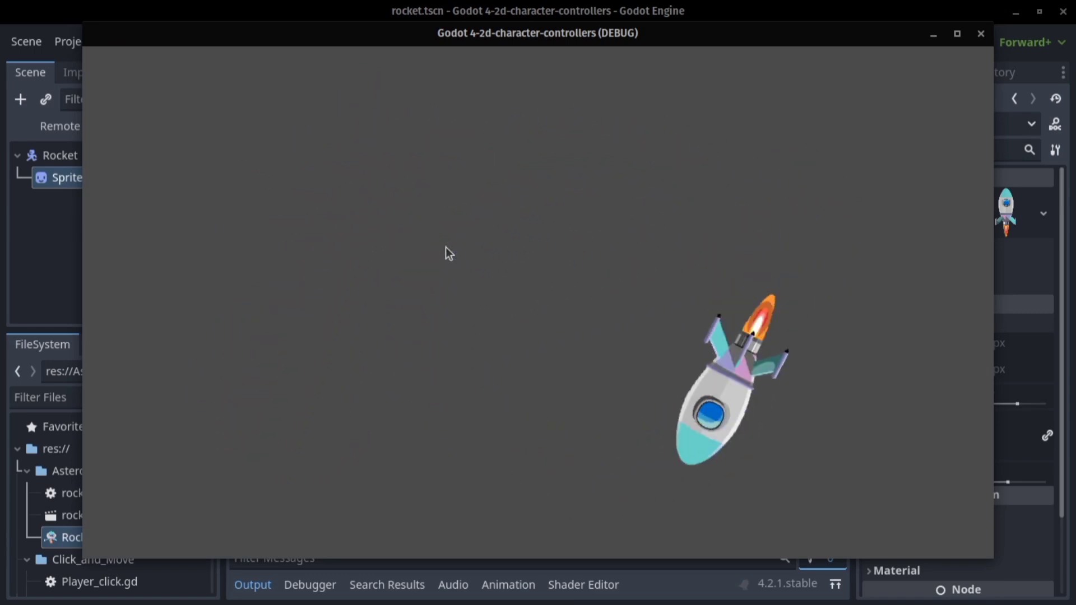
pyautogui.press('Up')
pyautogui.press('Right')
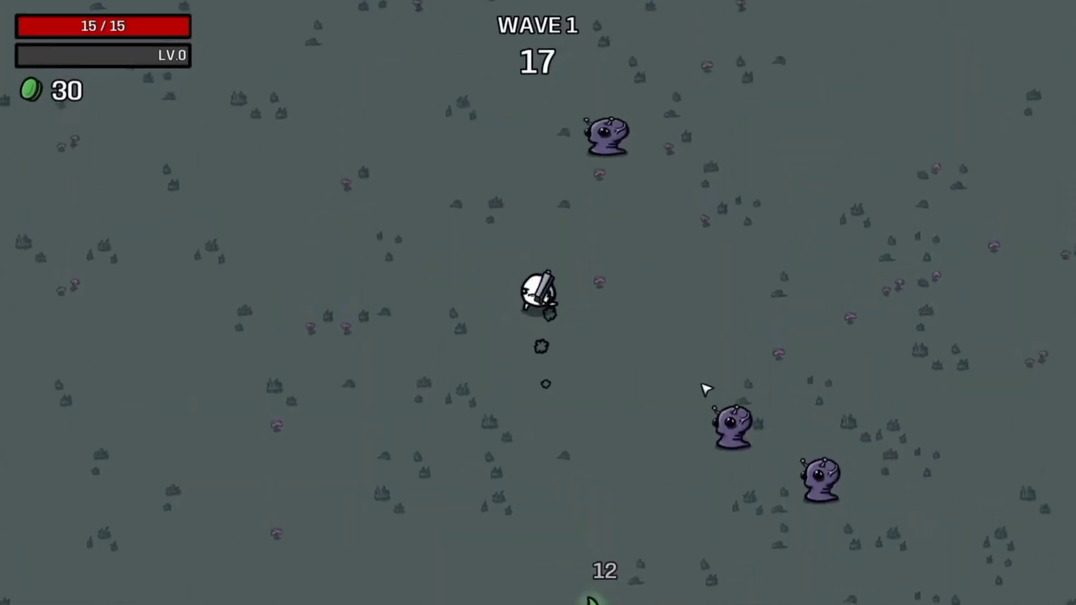
# - Walk the potato around all edges of the wave 1 arena while its gun fires at the aliens
pyautogui.press('Left')
pyautogui.press('Down')
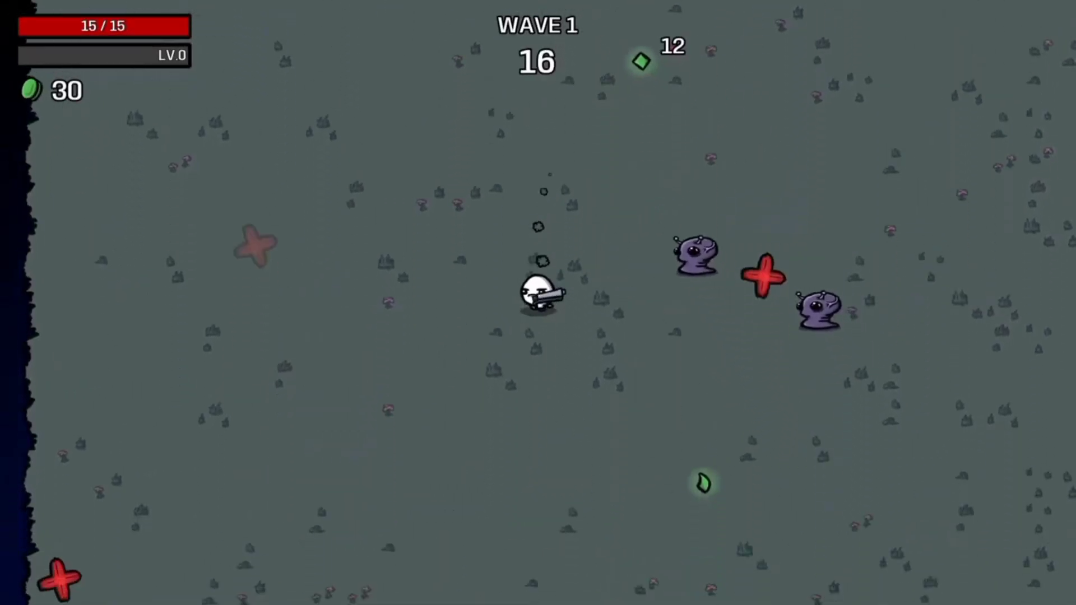
pyautogui.press('Right')
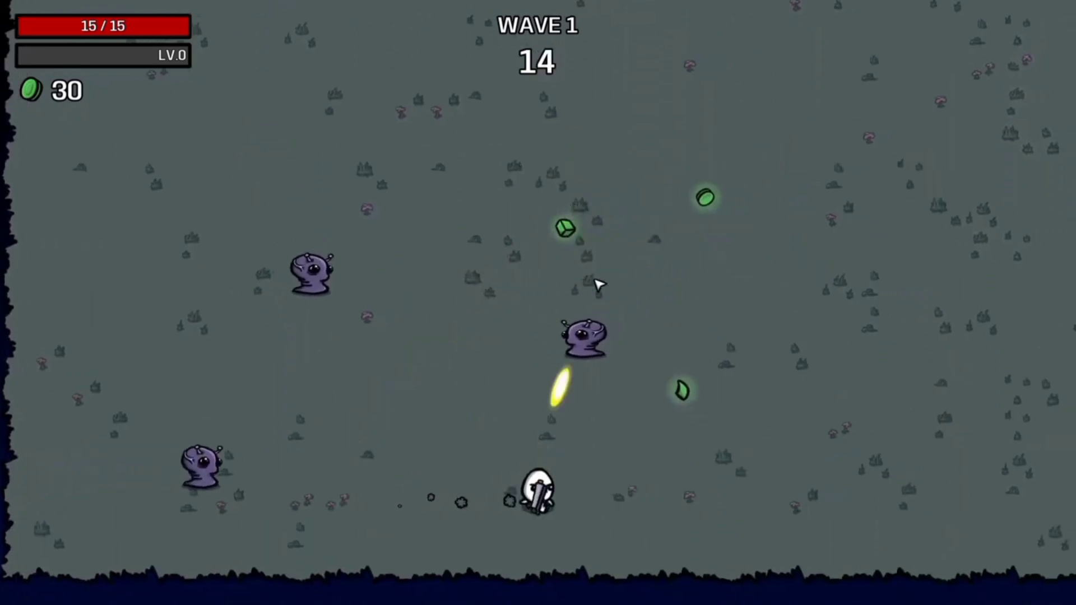
pyautogui.press('Up')
pyautogui.press('Up')
pyautogui.press('Right')
pyautogui.press('Right')
pyautogui.press('Down')
pyautogui.press('Right')
pyautogui.press('Up')
pyautogui.press('Left')
pyautogui.press('Left')
pyautogui.press('Up')
pyautogui.press('Left')
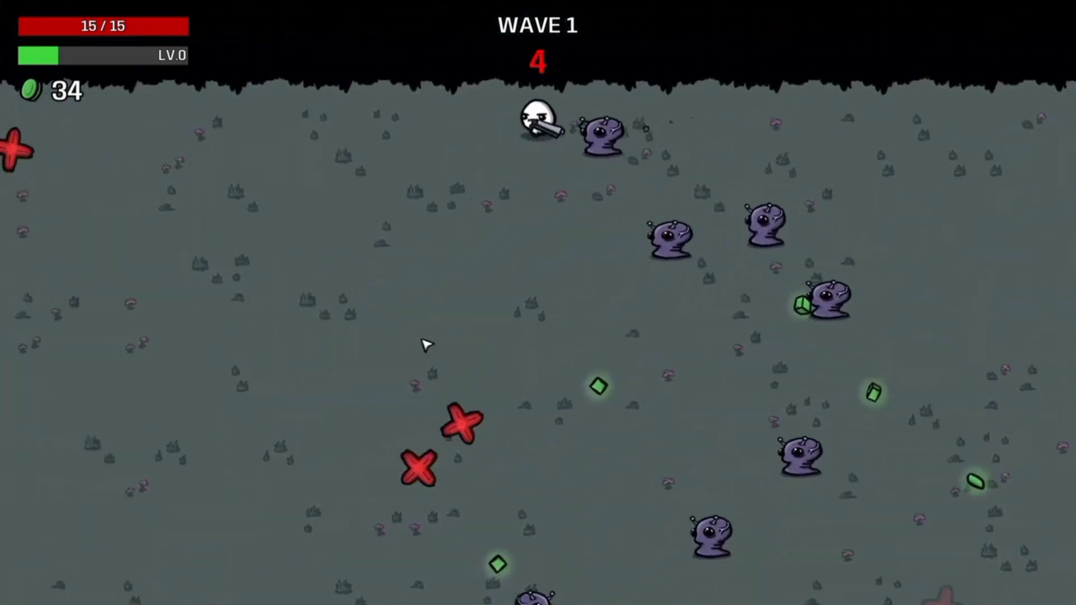
pyautogui.press('Down')
pyautogui.press('Down')
pyautogui.press('Left')
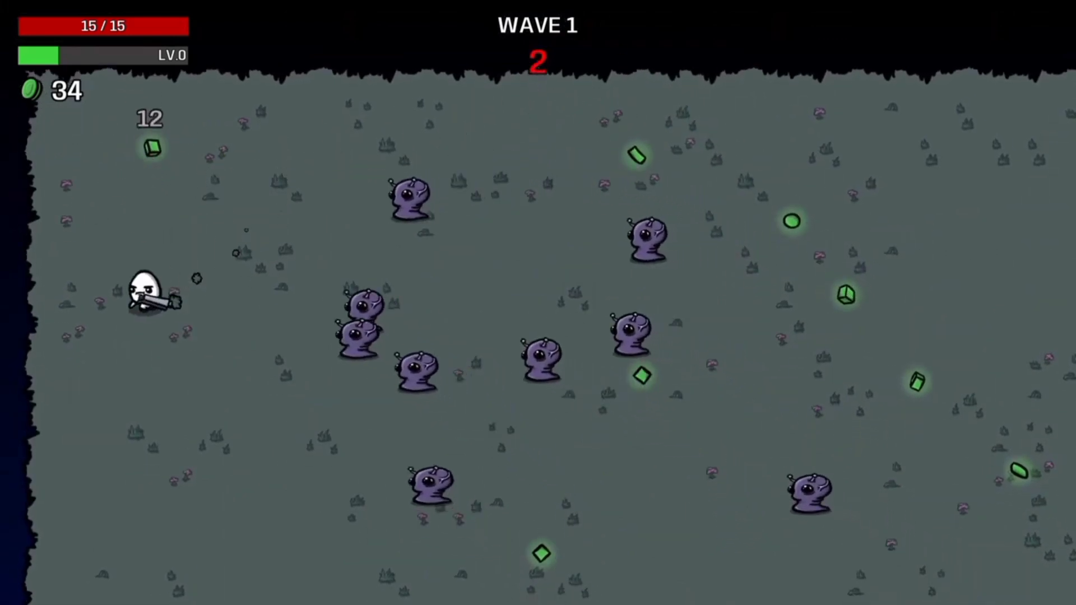
pyautogui.press('Up')
pyautogui.press('Down')
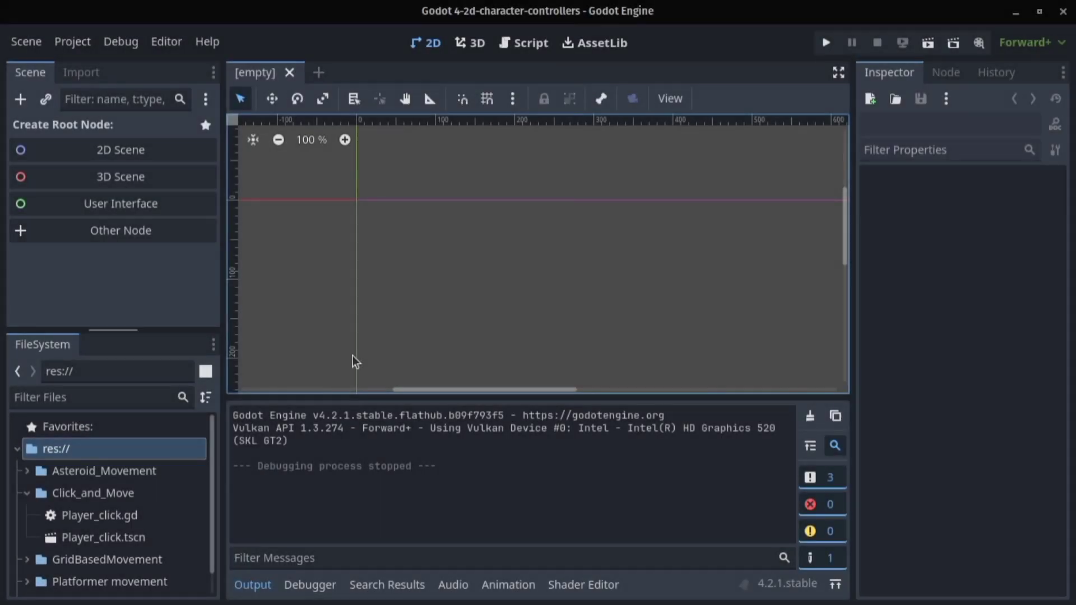
# - Create a CharacterBody2D root with a Sprite2D child in the empty scene
pyautogui.click(20, 99)
pyautogui.write('char')
pyautogui.press('Return')
pyautogui.click(20, 100)
pyautogui.write('sp')
pyautogui.press('Return')
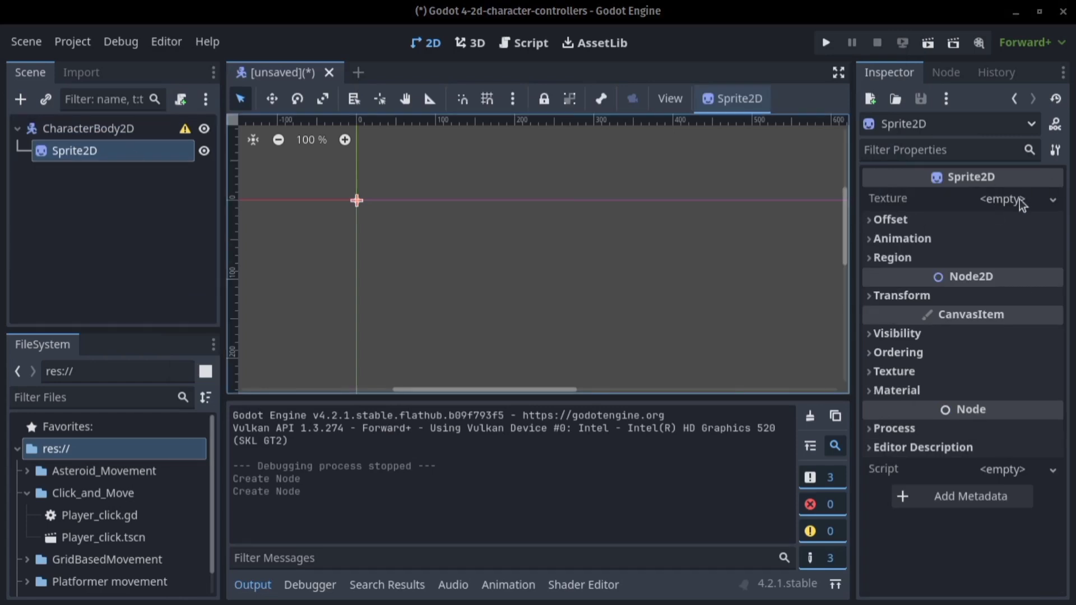
# - Import weaponR1.png into the project's FileSystem
pyautogui.scroll(-2, 97, 506)
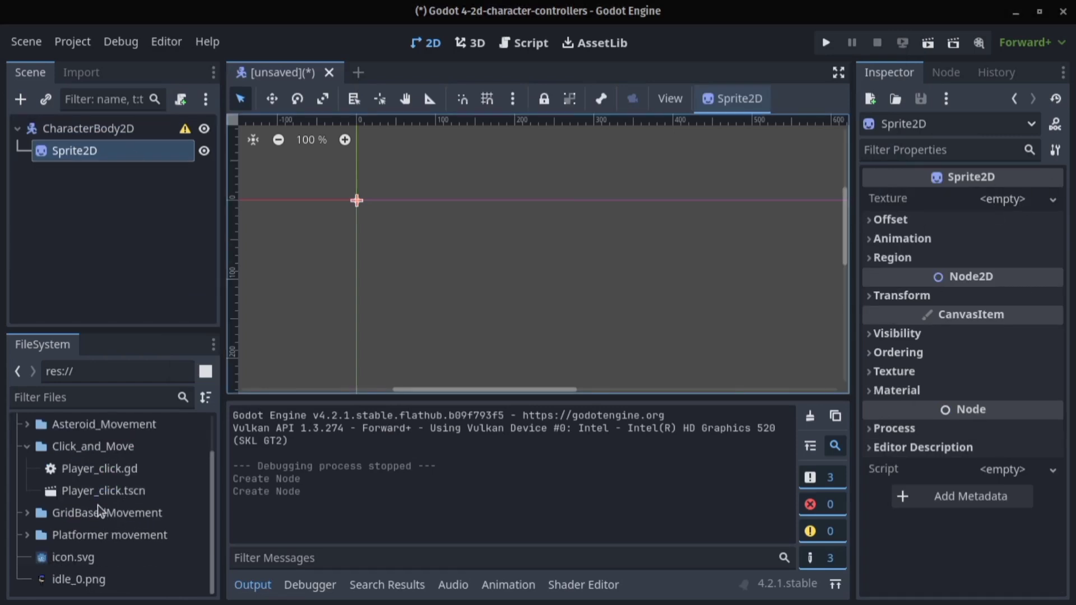
pyautogui.press('XF86AudioRaiseVolume')
pyautogui.moveTo(264, 438); pyautogui.dragTo(126, 557)
pyautogui.scroll(3, 143, 550)
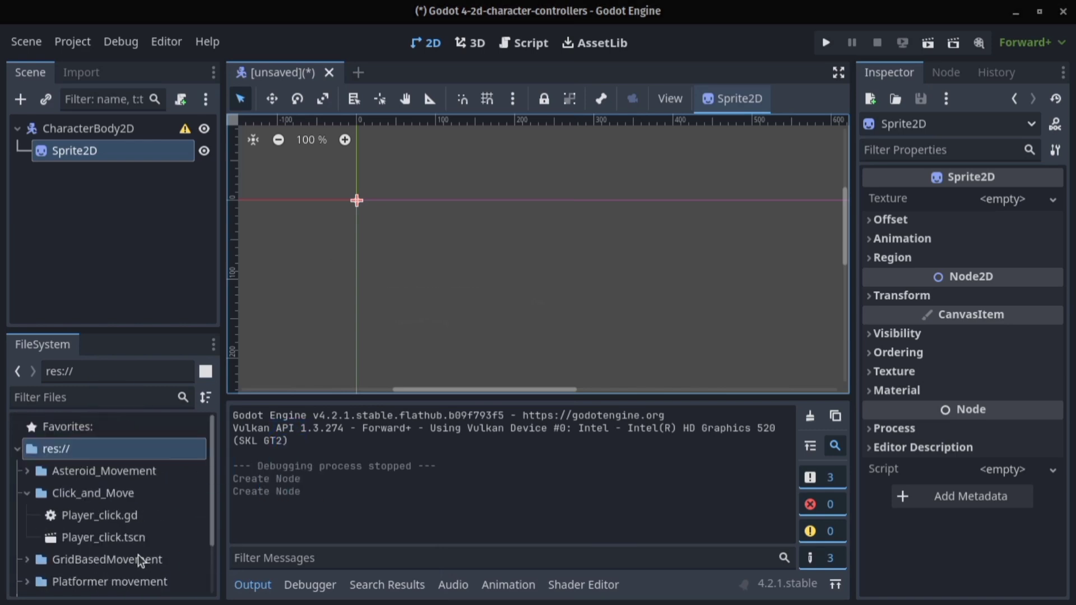
# - Rename the CharacterBody2D root to Broplayer
pyautogui.click(129, 188)
pyautogui.click(115, 128)
pyautogui.doubleClick(118, 130)
pyautogui.write('Broplayer')
pyautogui.press('Return')
# - Give the Sprite2D the idle_0.png texture and center the character in the view
pyautogui.scroll(-3, 68, 557)
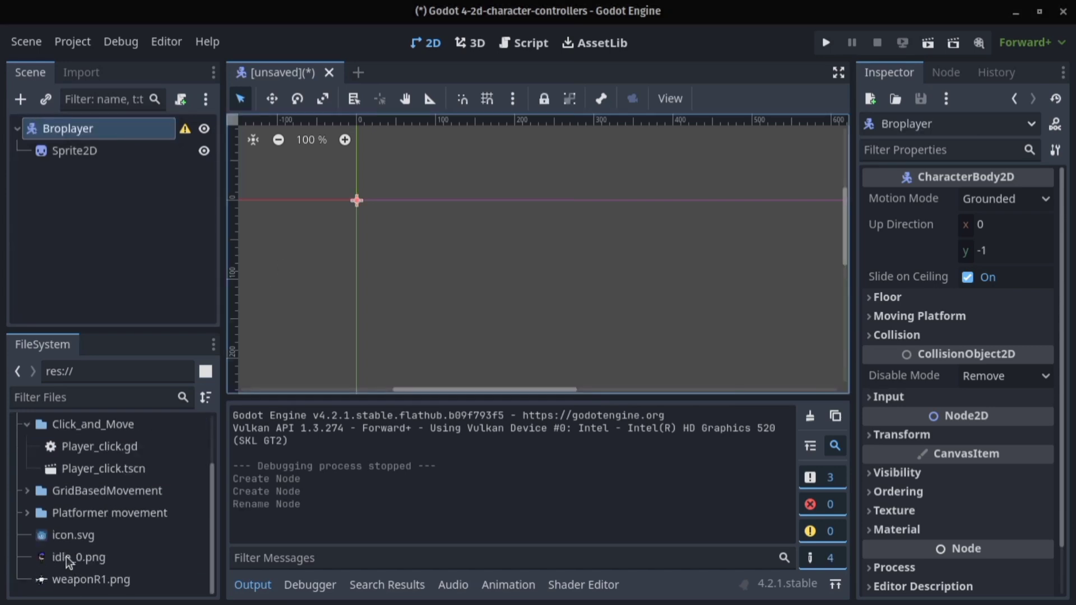
pyautogui.click(112, 150)
pyautogui.click(68, 560)
pyautogui.moveTo(69, 559); pyautogui.dragTo(1006, 200)
pyautogui.scroll(-1, 497, 230)
pyautogui.moveTo(497, 230); pyautogui.dragTo(432, 329, button='middle')
pyautogui.click(78, 224)
pyautogui.click(75, 151)
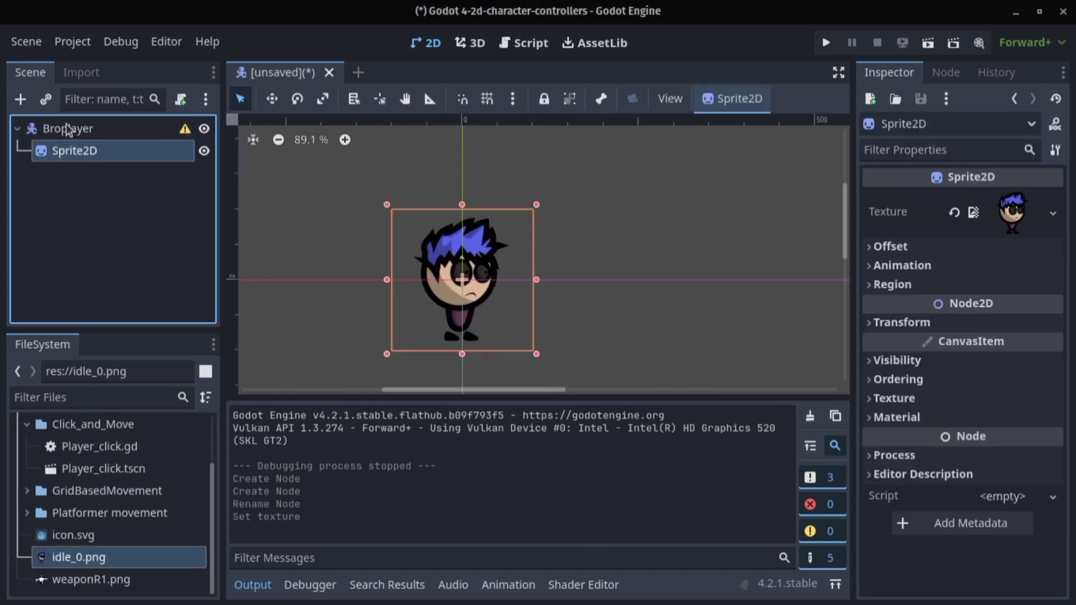
pyautogui.click(67, 129)
pyautogui.click(20, 99)
# - Add a CollisionShape2D and a Node2D named WeaponPivot under Broplayer
pyautogui.write('coll')
pyautogui.press('Return')
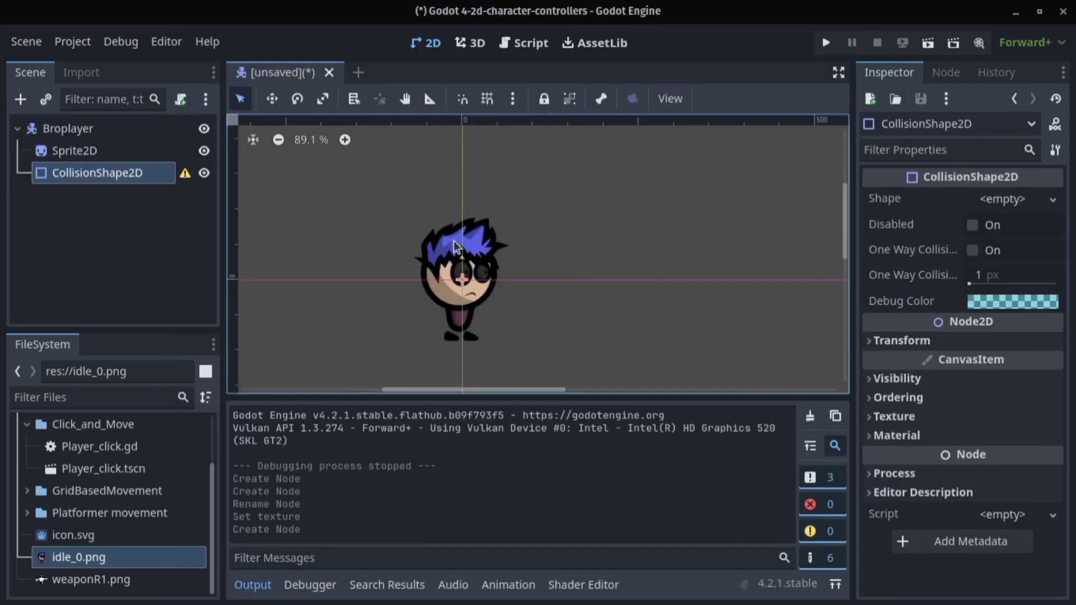
pyautogui.click(20, 99)
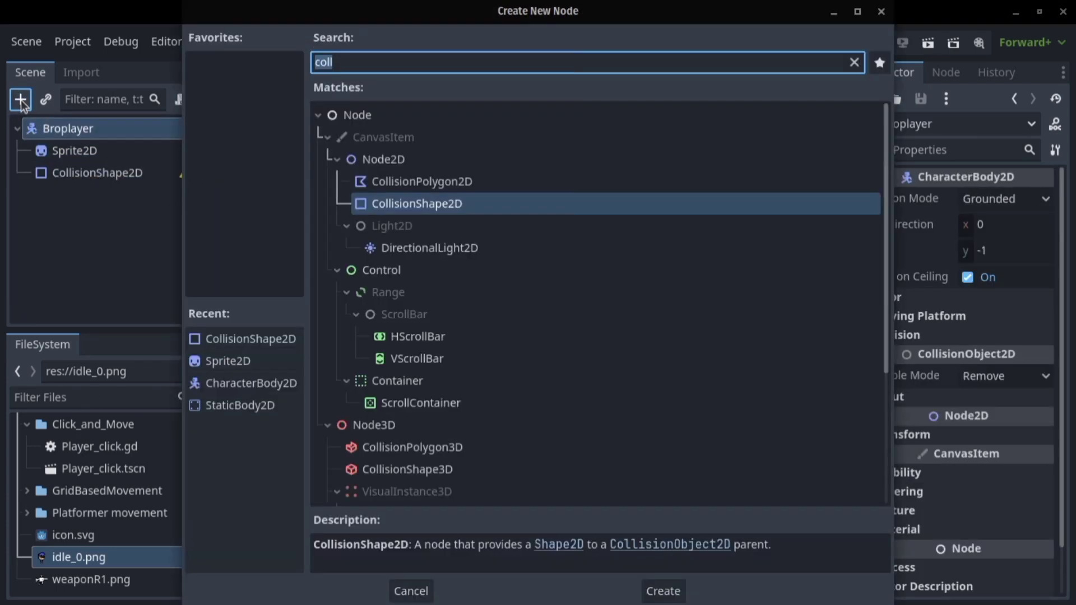
pyautogui.doubleClick(403, 160)
pyautogui.doubleClick(84, 203)
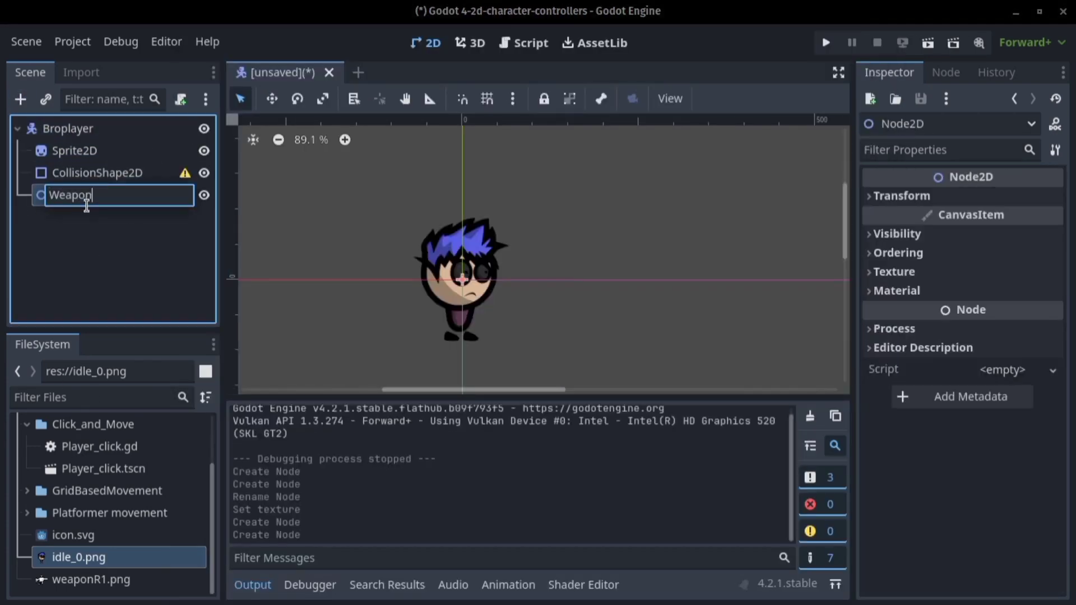
pyautogui.write('WeaponPivot')
pyautogui.press('Return')
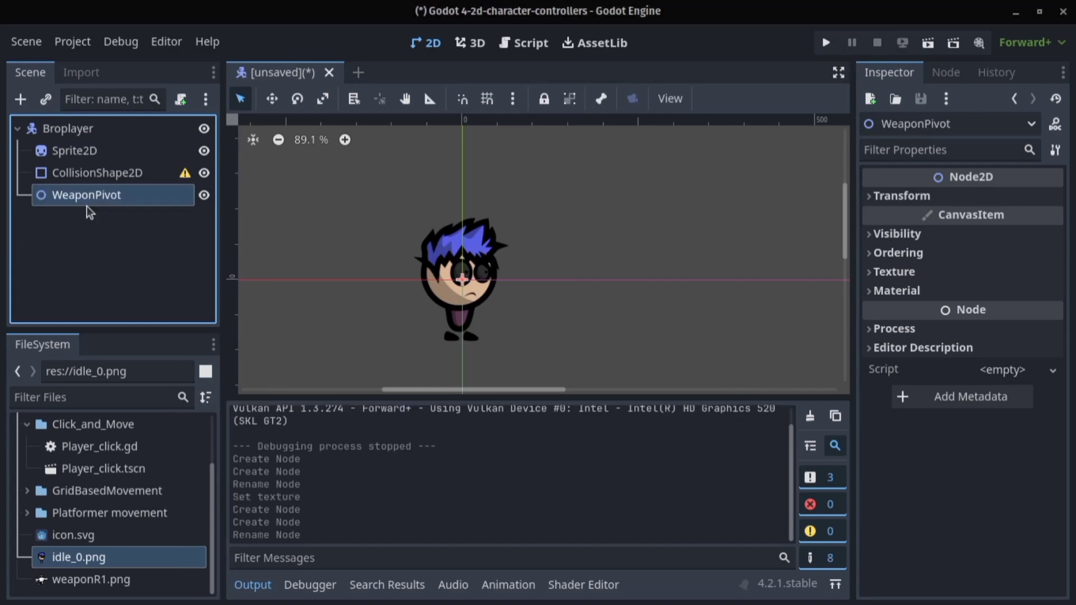
# - Add a Sprite2D named GunSprite2D under WeaponPivot with the weaponR1.png texture
pyautogui.click(20, 101)
pyautogui.doubleClick(239, 383)
pyautogui.doubleClick(97, 218)
pyautogui.press('Left')
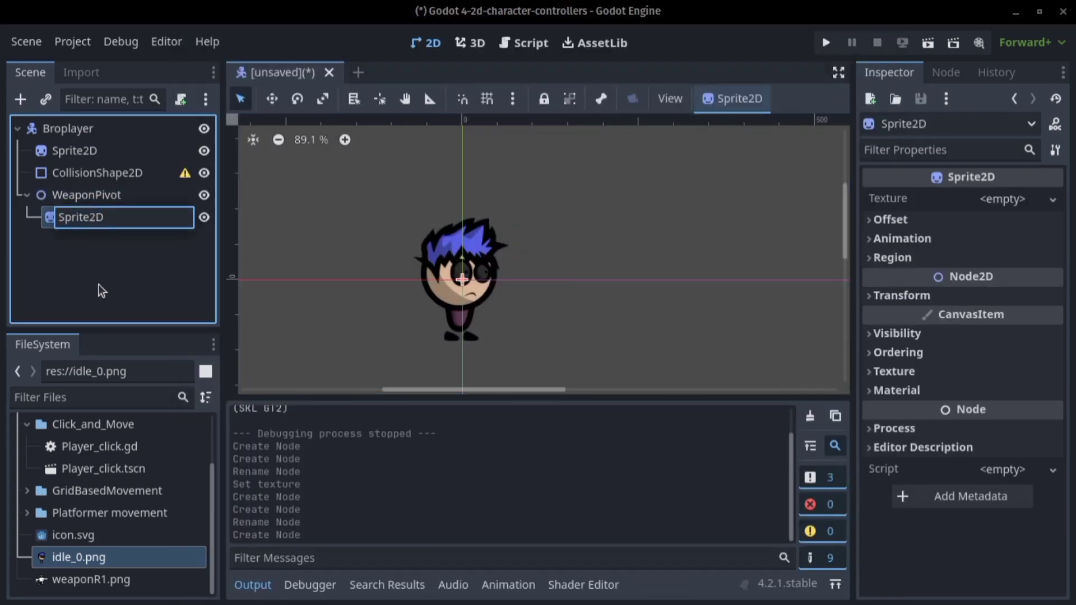
pyautogui.write('Gun')
pyautogui.press('Return')
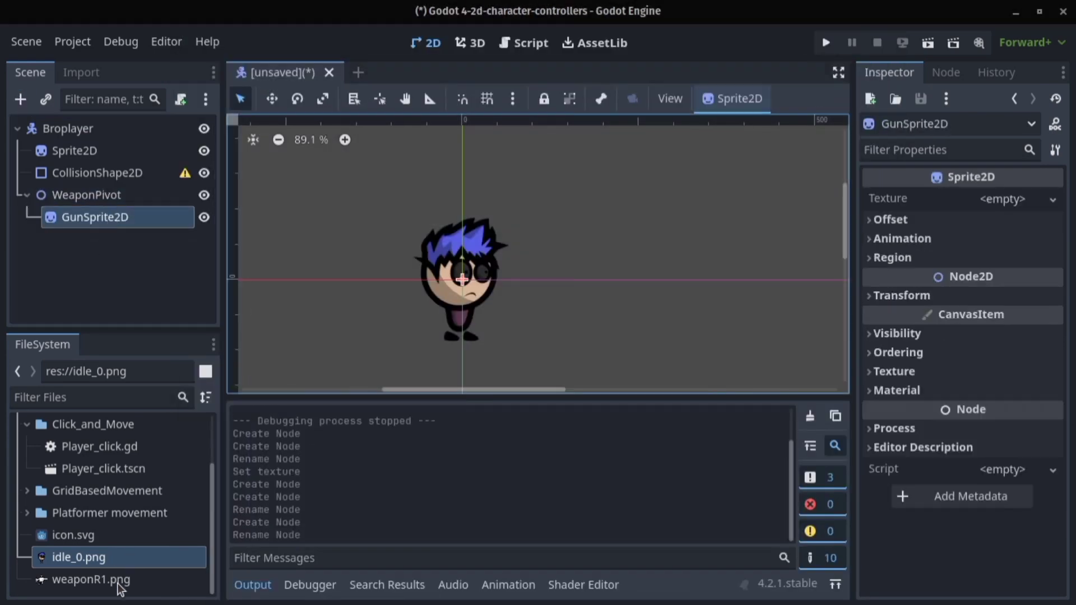
pyautogui.moveTo(113, 580); pyautogui.dragTo(988, 204)
# - Scale the gun sprite to 0.5 and move it to the character's right
pyautogui.click(901, 323)
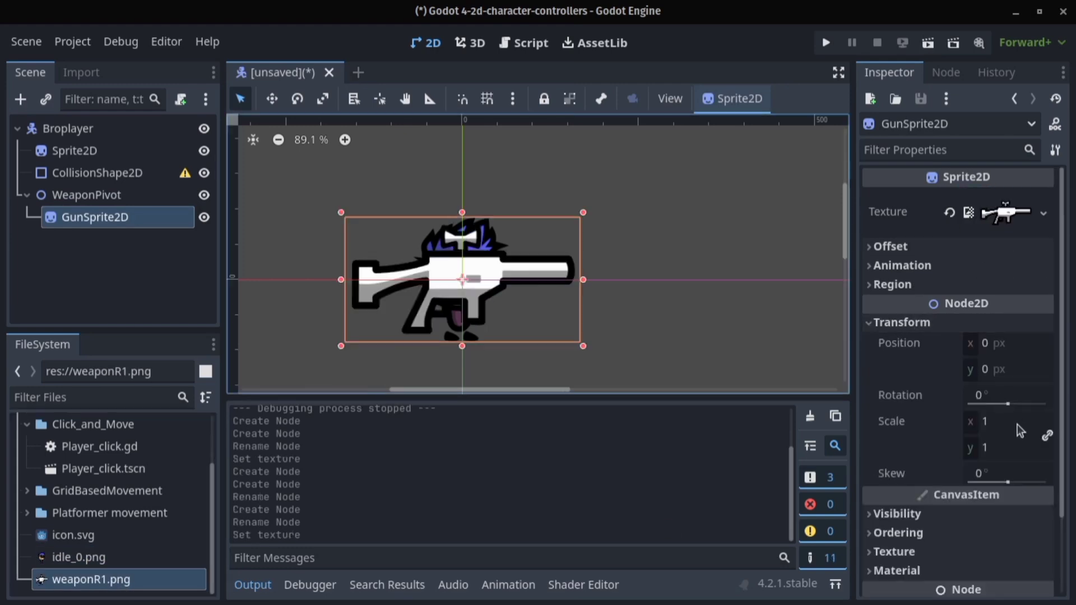
pyautogui.click(1013, 426)
pyautogui.write('0.5')
pyautogui.press('Return')
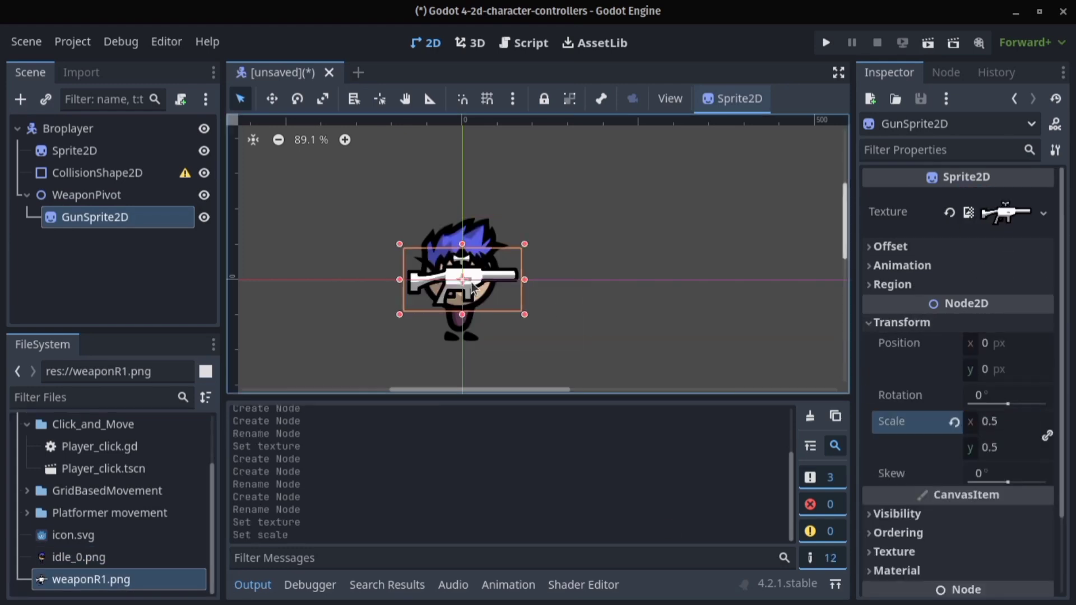
pyautogui.moveTo(491, 289); pyautogui.dragTo(521, 303)
pyautogui.click(513, 364)
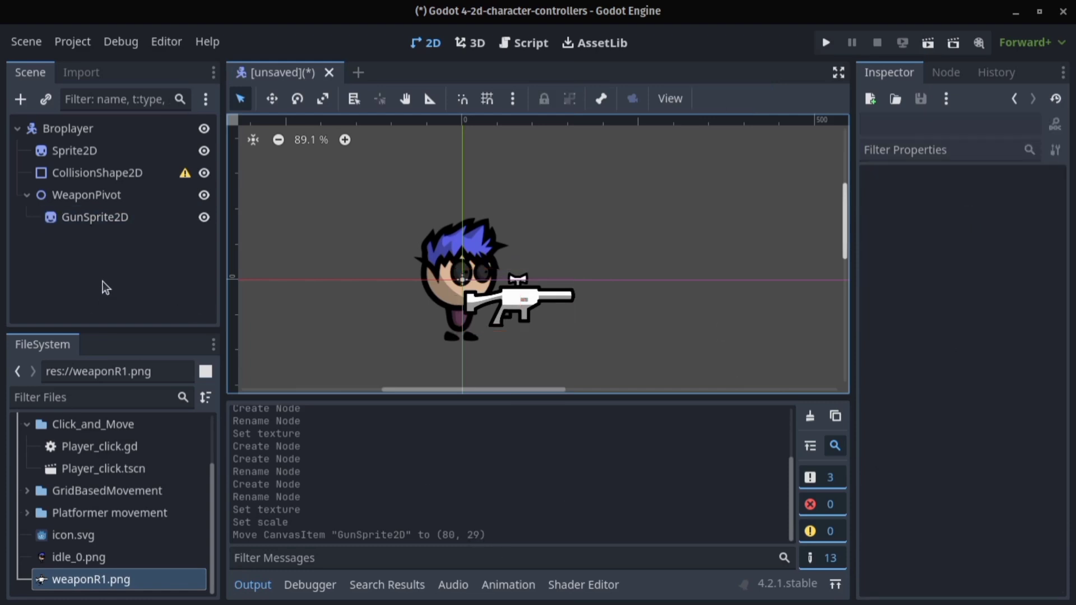
# - Raise the character sprite and set the gun's y position to 0 beside it
pyautogui.click(525, 299)
pyautogui.click(985, 370)
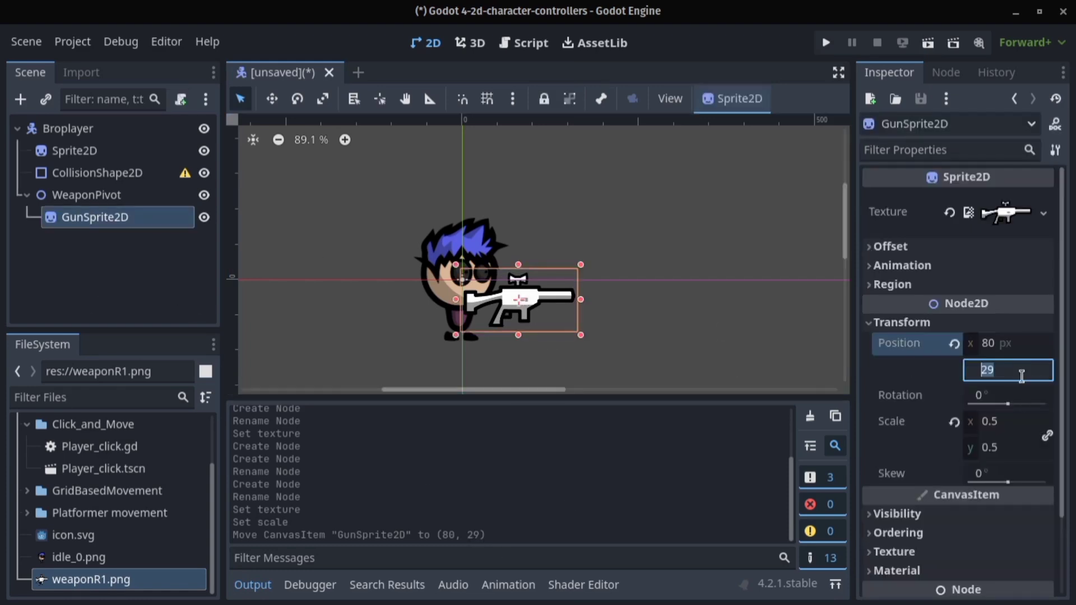
pyautogui.click(439, 302)
pyautogui.click(438, 302)
pyautogui.moveTo(439, 303); pyautogui.dragTo(437, 290)
pyautogui.click(537, 293)
pyautogui.moveTo(536, 294); pyautogui.dragTo(535, 274)
pyautogui.click(985, 370)
pyautogui.write('0')
pyautogui.press('Return')
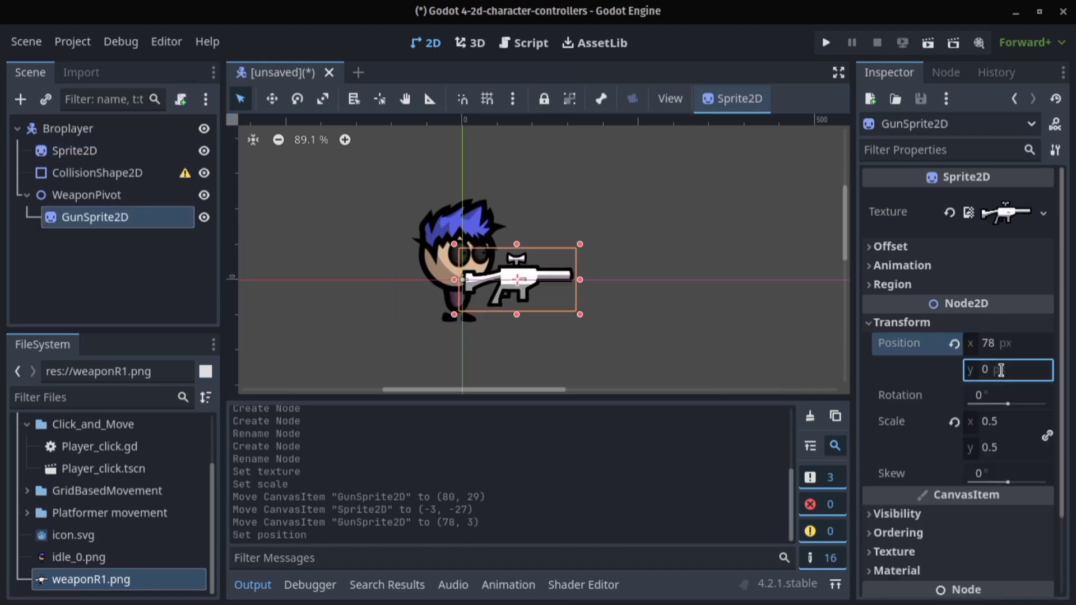
pyautogui.click(672, 365)
# - Make the collision shape a CircleShape2D and fit it around the character's feet
pyautogui.click(140, 171)
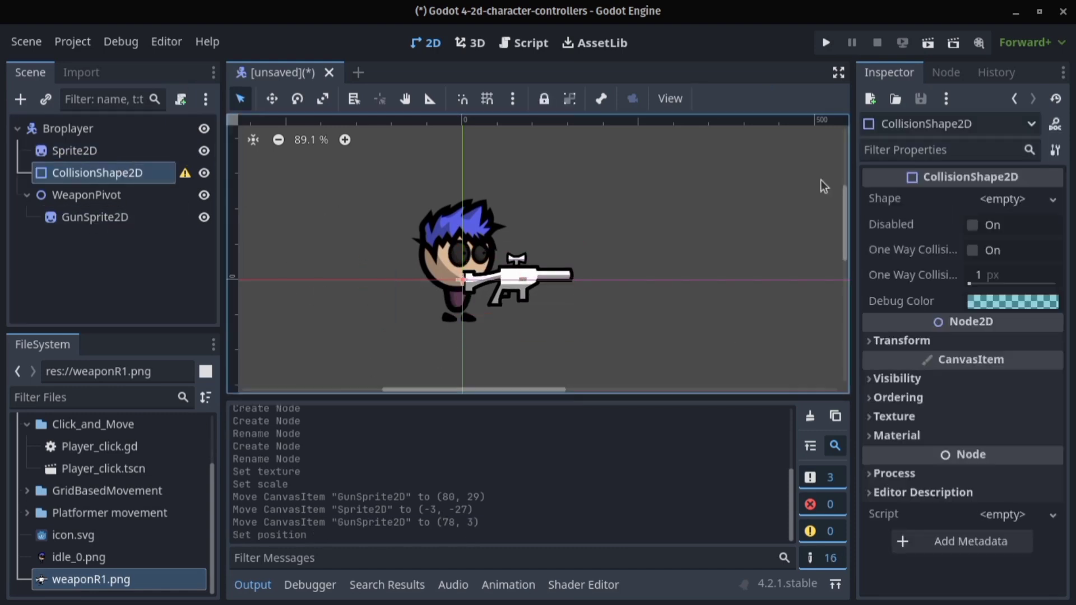
pyautogui.click(1016, 199)
pyautogui.click(964, 289)
pyautogui.scroll(5, 474, 291)
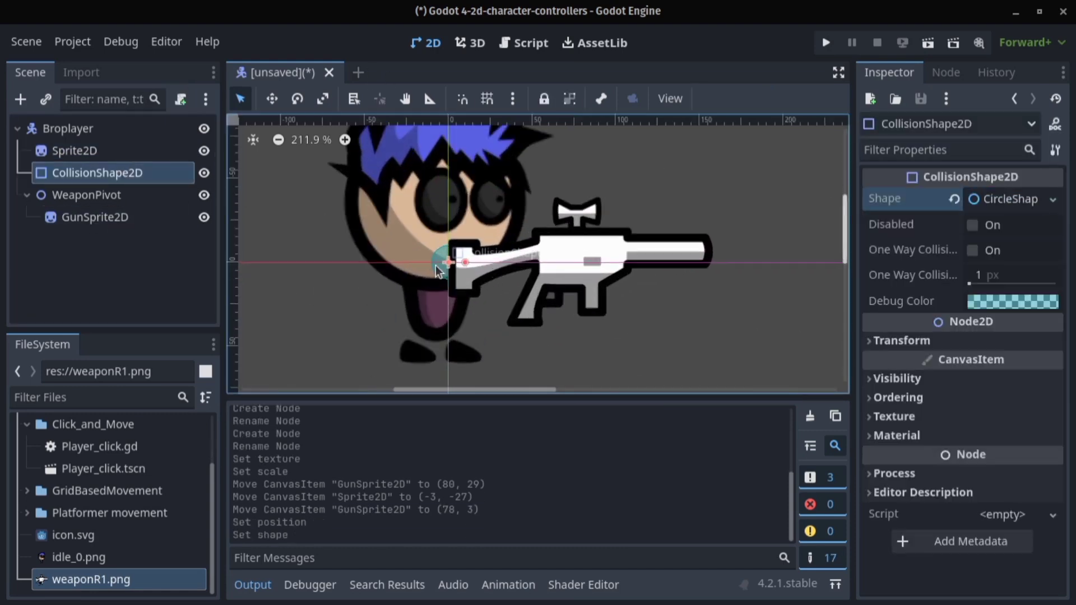
pyautogui.moveTo(433, 280); pyautogui.dragTo(476, 323)
pyautogui.moveTo(435, 307); pyautogui.dragTo(435, 318)
pyautogui.scroll(-6, 531, 339)
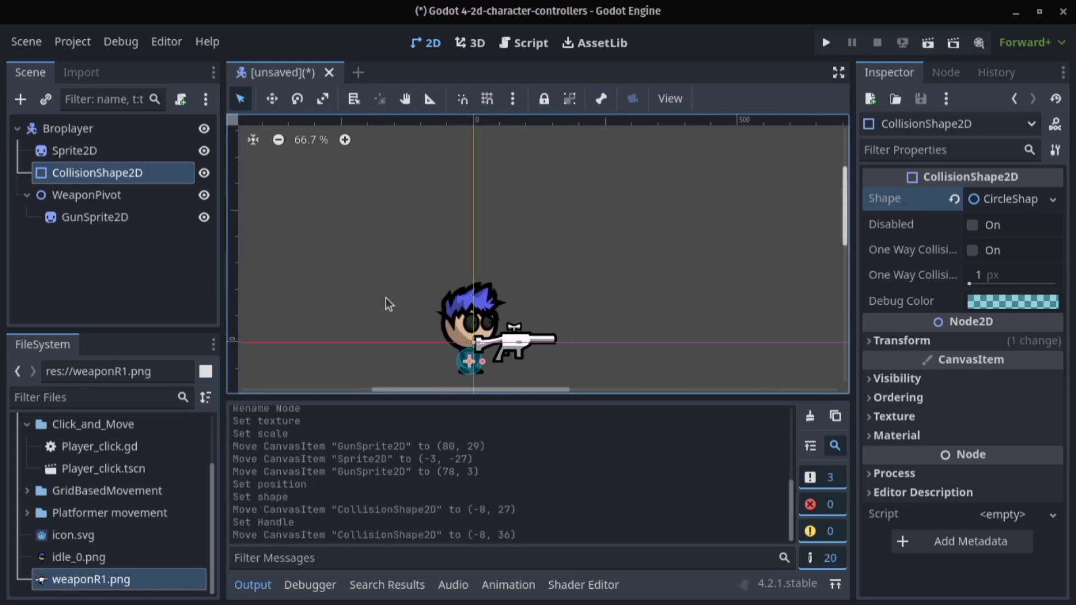
# - Create a Brotato folder and save the Broplayer scene there as broplayer.tscn
pyautogui.click(144, 129)
pyautogui.hotkey('ctrl', 's')
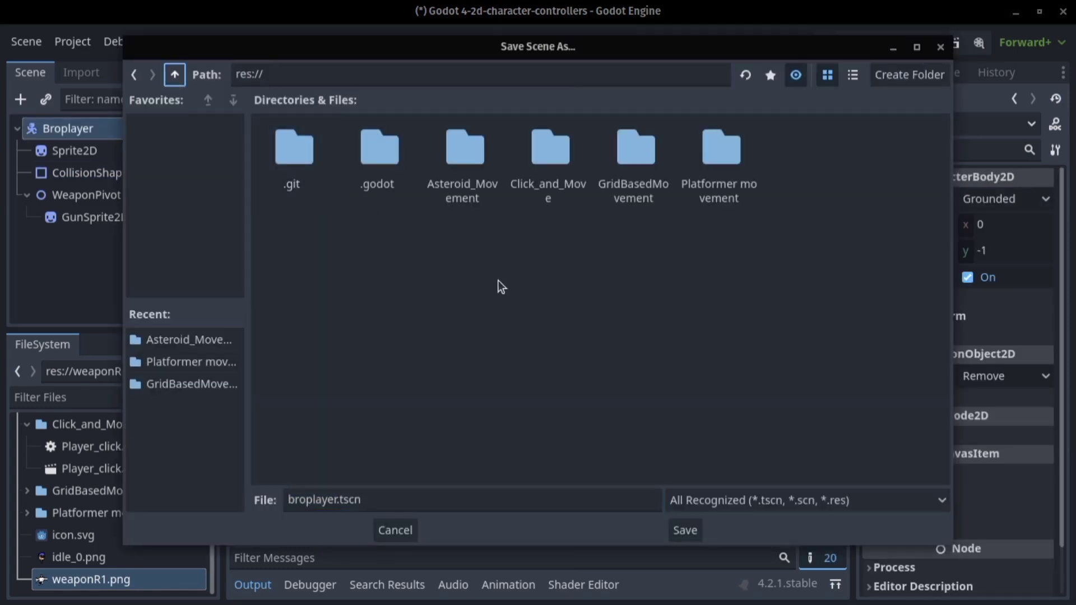
pyautogui.rightClick(639, 360)
pyautogui.click(677, 370)
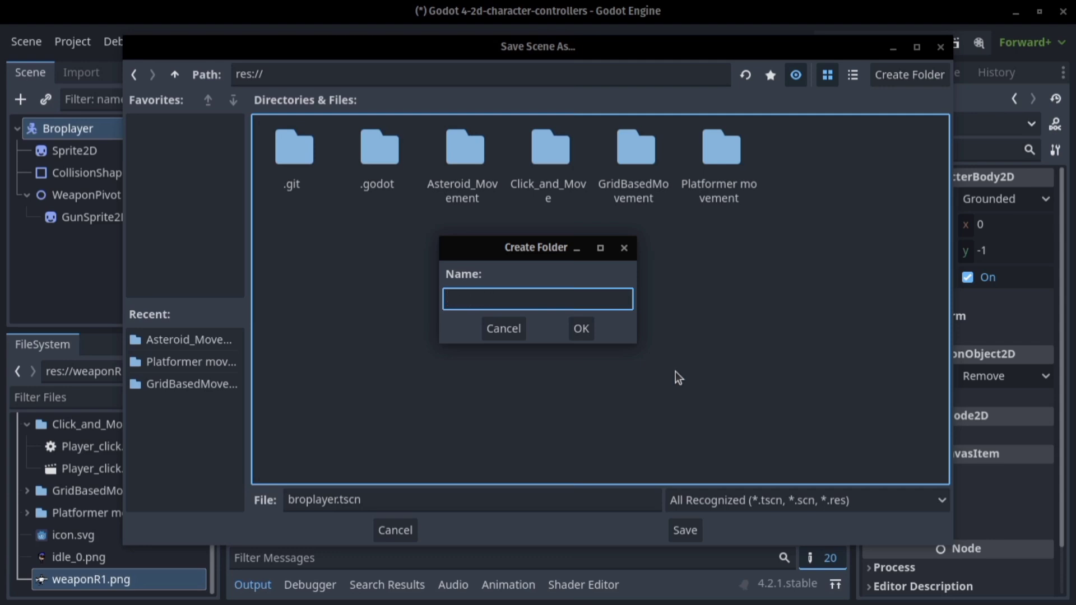
pyautogui.write('Brotato')
pyautogui.press('Return')
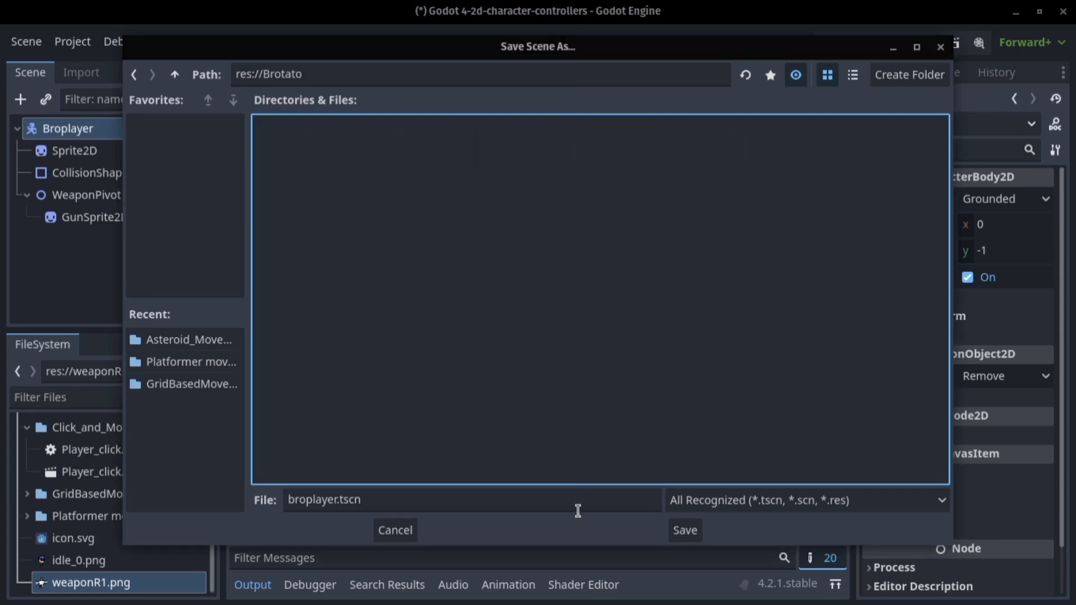
pyautogui.click(684, 530)
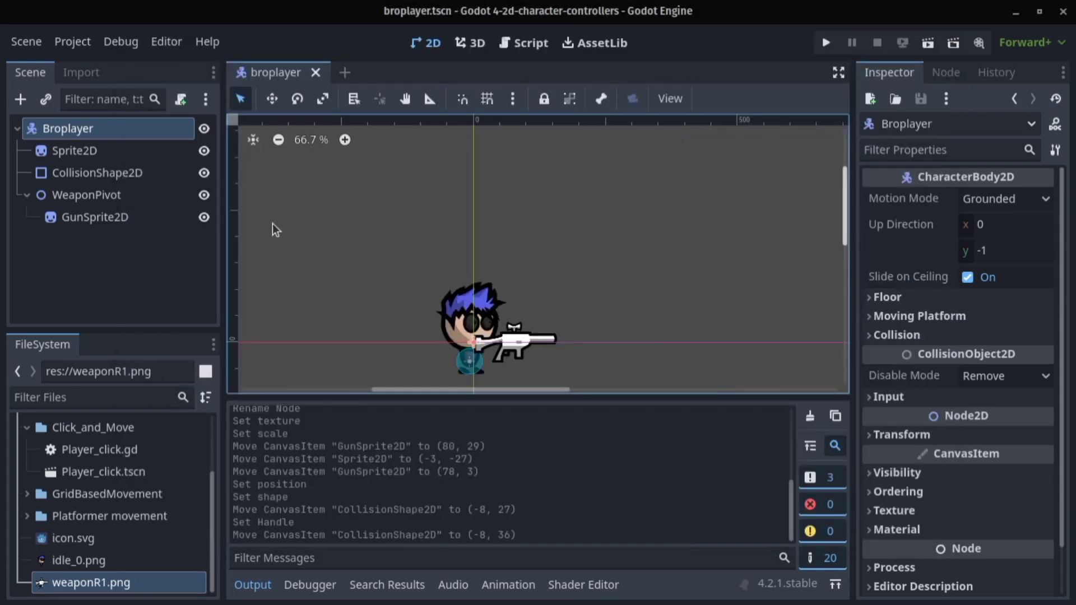
# - Attach a new script to Broplayer using the CharacterBody2D Basic Movement template
pyautogui.click(181, 99)
pyautogui.click(450, 209)
pyautogui.click(588, 209)
pyautogui.click(555, 211)
pyautogui.click(589, 208)
pyautogui.click(520, 231)
pyautogui.click(533, 209)
pyautogui.click(560, 244)
pyautogui.click(606, 447)
pyautogui.click(253, 584)
# - Replace the template movement code with weapon pivot and sprite references
pyautogui.scroll(5, 532, 281)
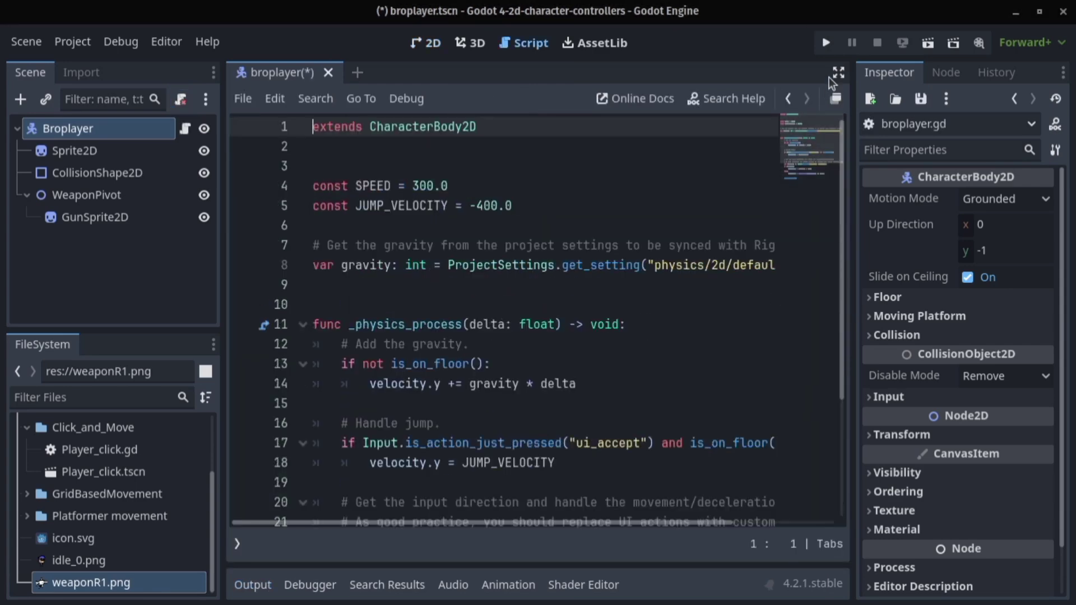
pyautogui.click(839, 72)
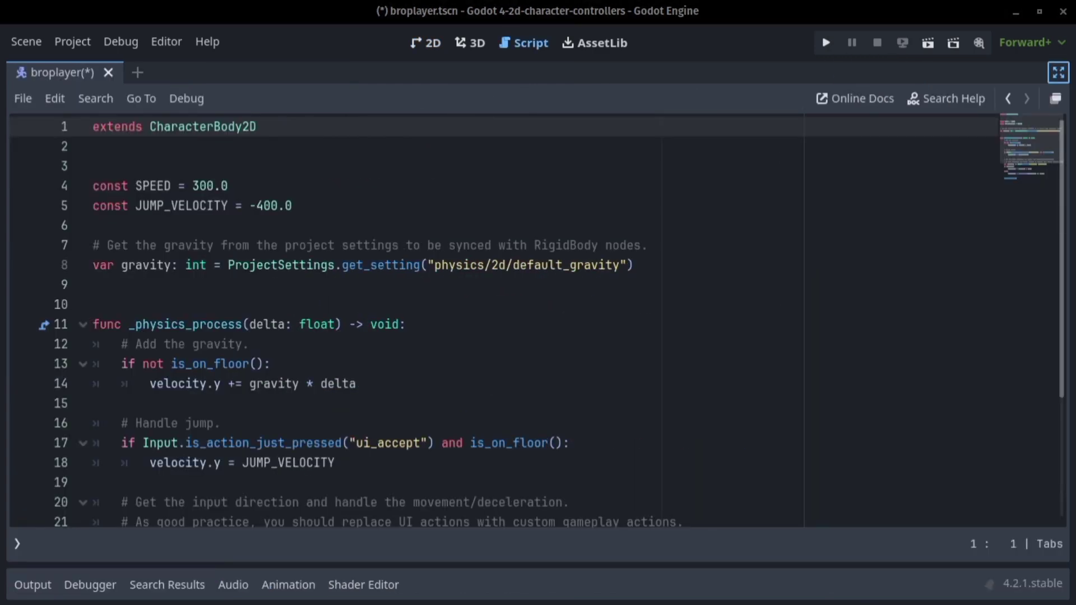
pyautogui.scroll(-4, 498, 250)
pyautogui.moveTo(236, 482); pyautogui.dragTo(84, 184)
pyautogui.press('BackSpace')
pyautogui.press('Delete')
pyautogui.write('# Cache references to the weapon pivot and sprite for easy access @onready var weapon_pivot = $WeaponPivot @onready var weapon_sprite = $WeaponPivot/GunSprite2D')
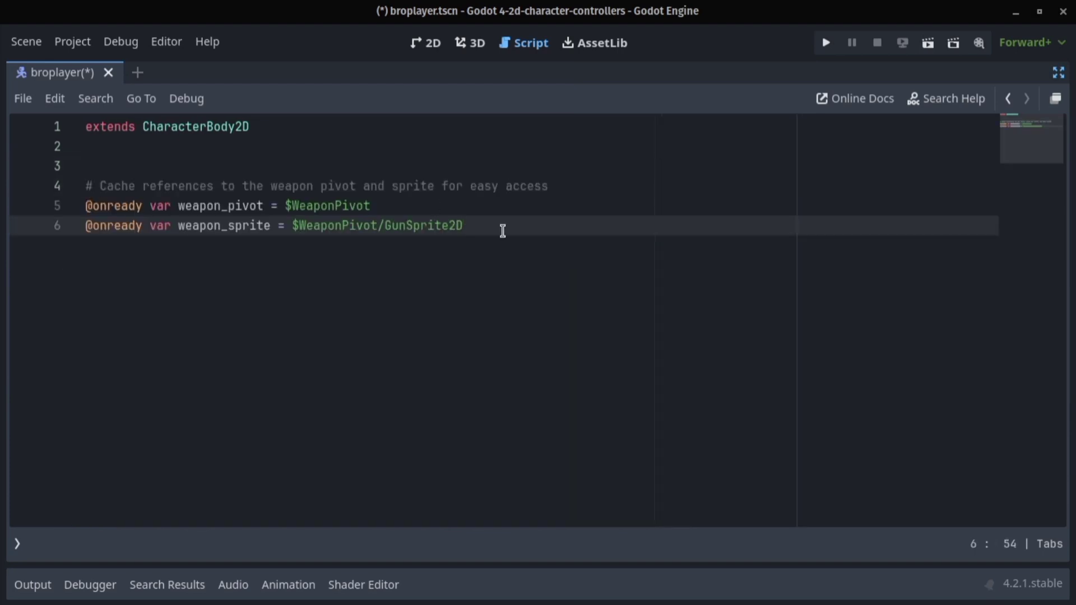
# - Add exported speed variables and a _physics_process with mouse and input direction lines
pyautogui.click(392, 186)
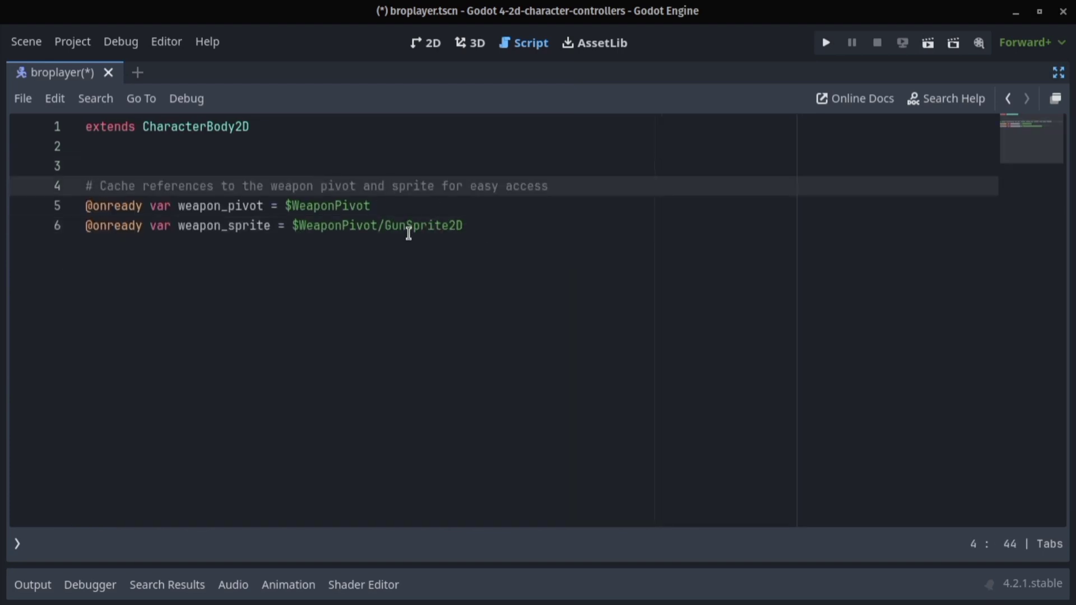
pyautogui.click(577, 230)
pyautogui.press('Return')
pyautogui.press('Return')
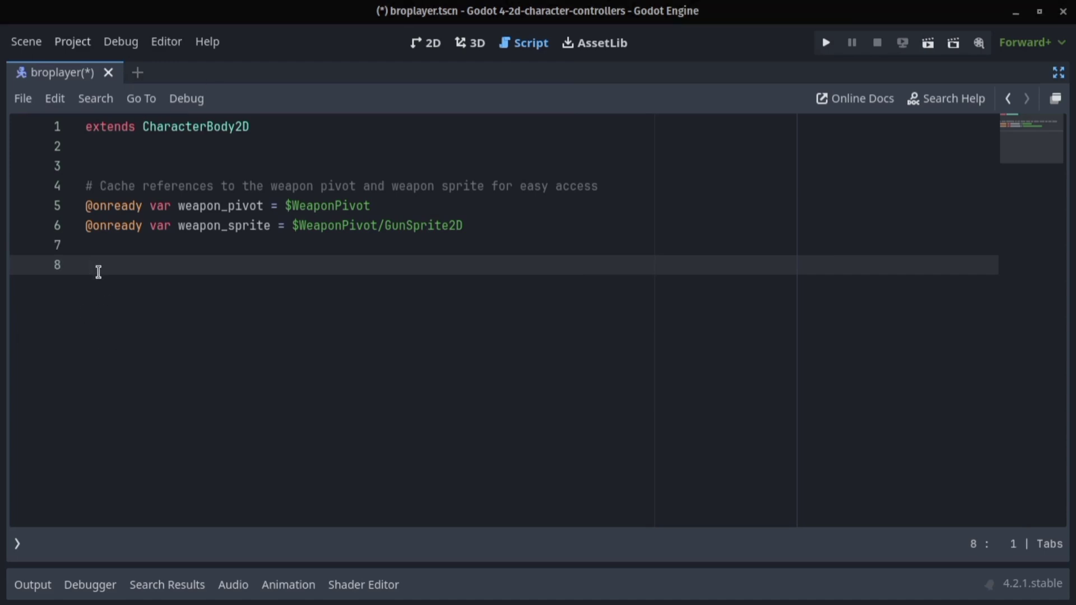
pyautogui.write('# Exported variables for movement speed and direction speed @export var movement_speed = 300.0 @export var direction_speed = 1.2')
pyautogui.press('Return')
pyautogui.press('Return')
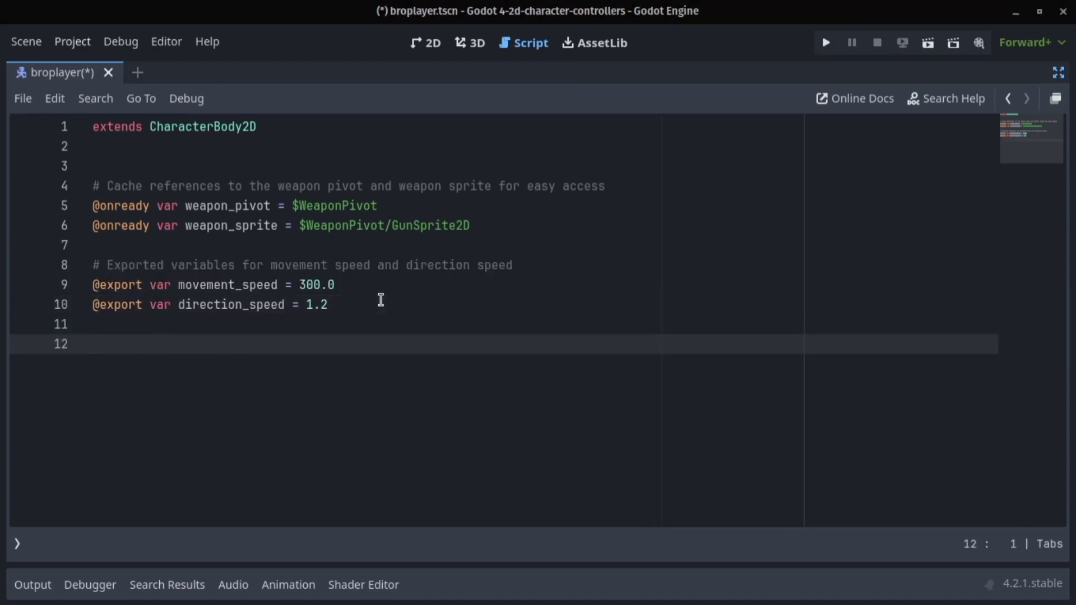
pyautogui.write("# Function called every physics frame to update the character's movement func _physics_process(delta):")
pyautogui.press('Return')
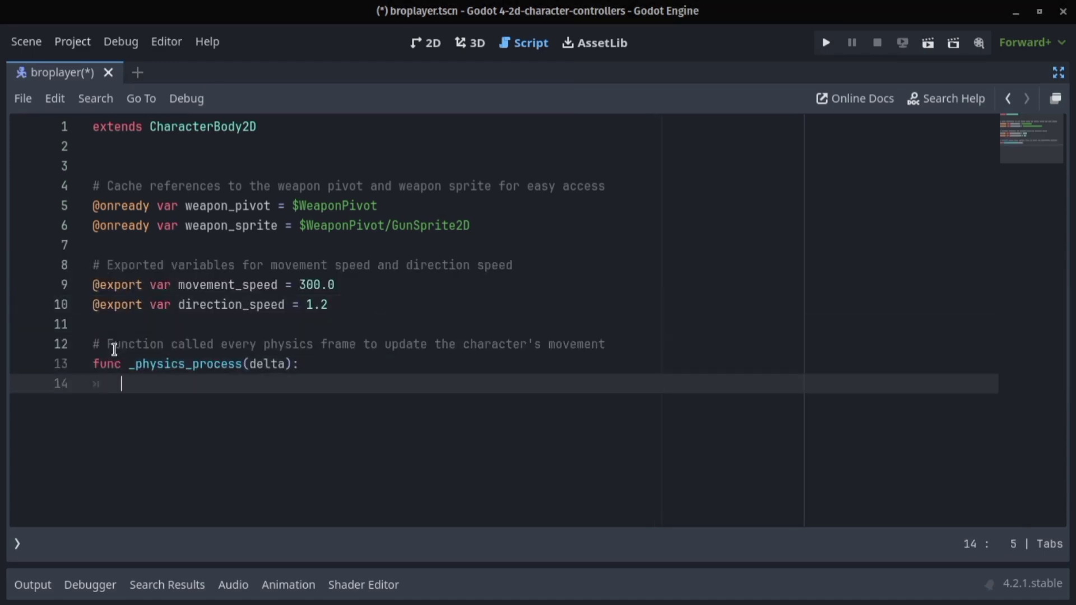
pyautogui.write('# Calculate the direction to the mouse cursor var mouse_direction: Vector2 = (get_global_mouse_position() - global_position).normalized()')
pyautogui.press('Return')
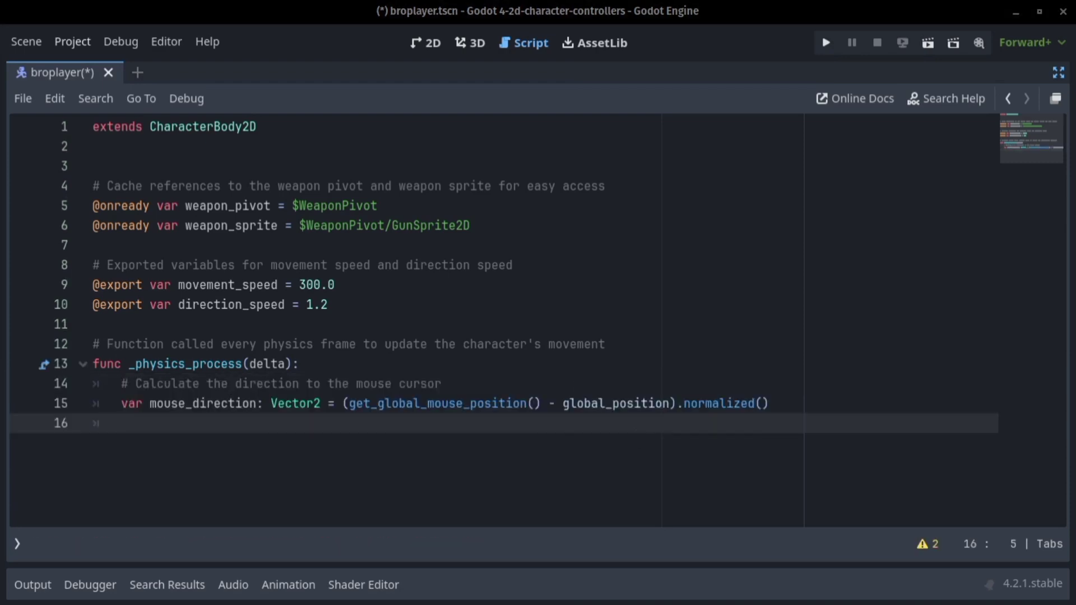
pyautogui.write('# Get the input direction from the player var direction := Input.get_vector("ui_left", "ui_right", "ui_up", "ui_down")')
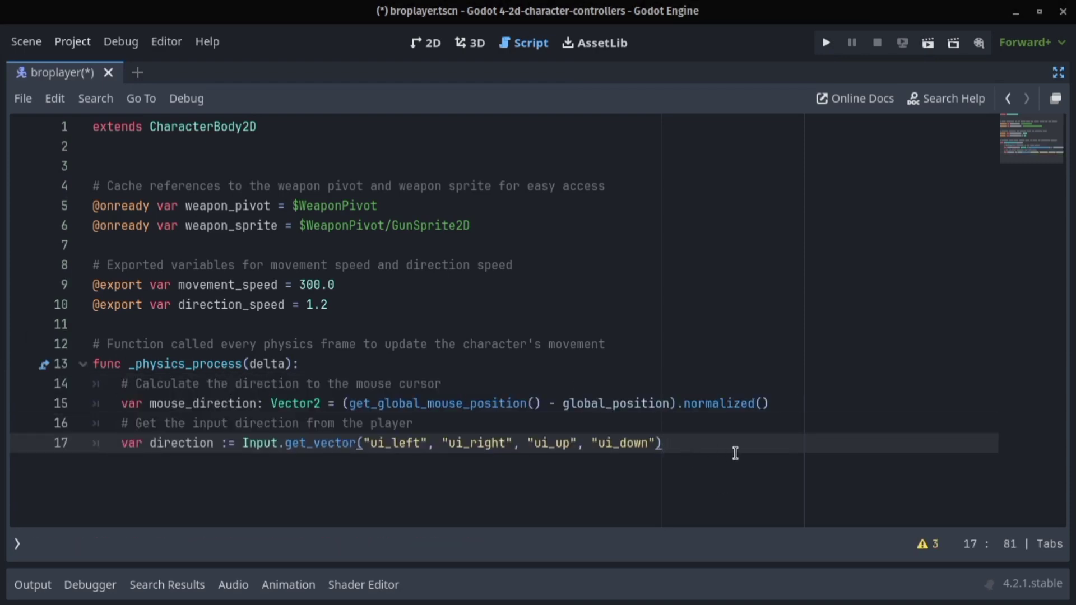
pyautogui.press('Return')
# - Add the velocity if/else block, sprite flipping, move_and_slide and weapon aiming code
pyautogui.click(789, 400)
pyautogui.press('Return')
pyautogui.click(142, 480)
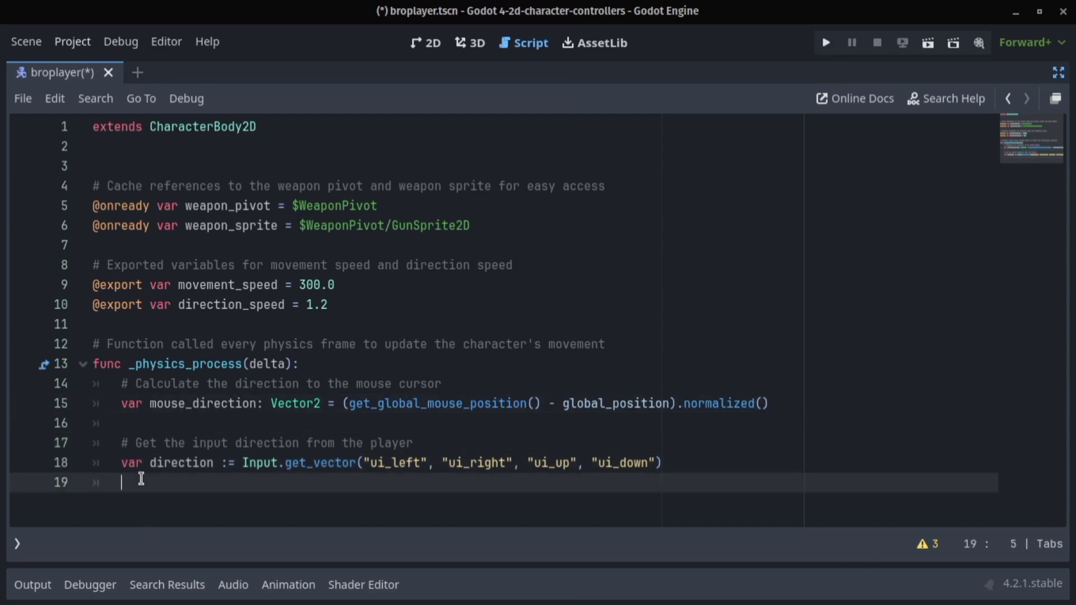
pyautogui.press('Return')
pyautogui.write('if direction: \t\t# If there is an input direction, set the velocity based on it and movement speed \t\tvelocity = direction * movement_speed \telse: \t\t# If no input direction, gradually reduce the velocity to zero \t\tvelocity.x = move_toward(velocity.x, 0, movement_speed) \t\tvelocity.y = move_toward(velocity.y, 0, movement_speed)')
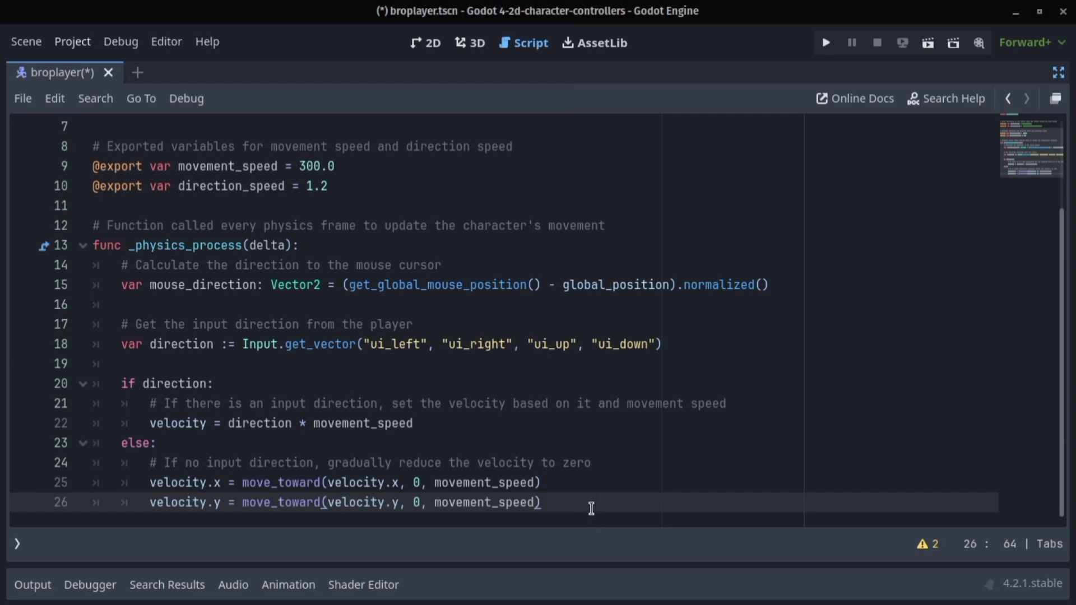
pyautogui.press('Return')
pyautogui.press('Return')
pyautogui.press('BackSpace')
pyautogui.press('BackSpace')
pyautogui.write('# Flip the character and weapon sprite based on the mouse position \tif mouse_direction.x > 0 and $Sprite2D.flip_h: \t\t$Sprite2D.flip_h = false \t\tweapon_sprite.flip_v = false \telif mouse_direction.x < 0 and !$Sprite2D.flip_h: \t\t$Sprite2D.flip_h = true \t\tweapon_sprite.flip_v = true')
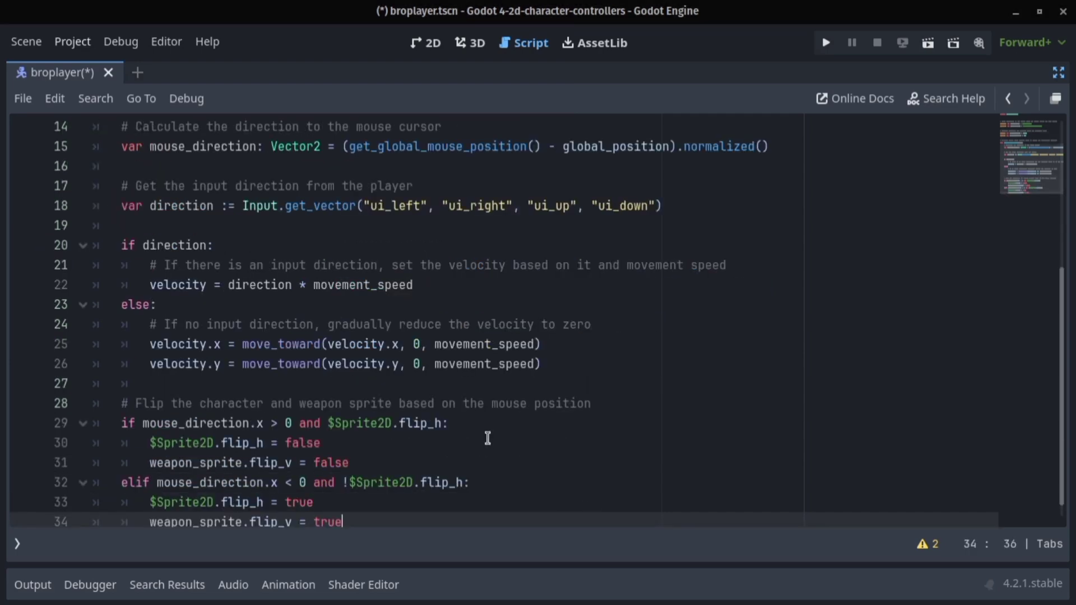
pyautogui.press('BackSpace')
pyautogui.press('Return')
pyautogui.press('Return')
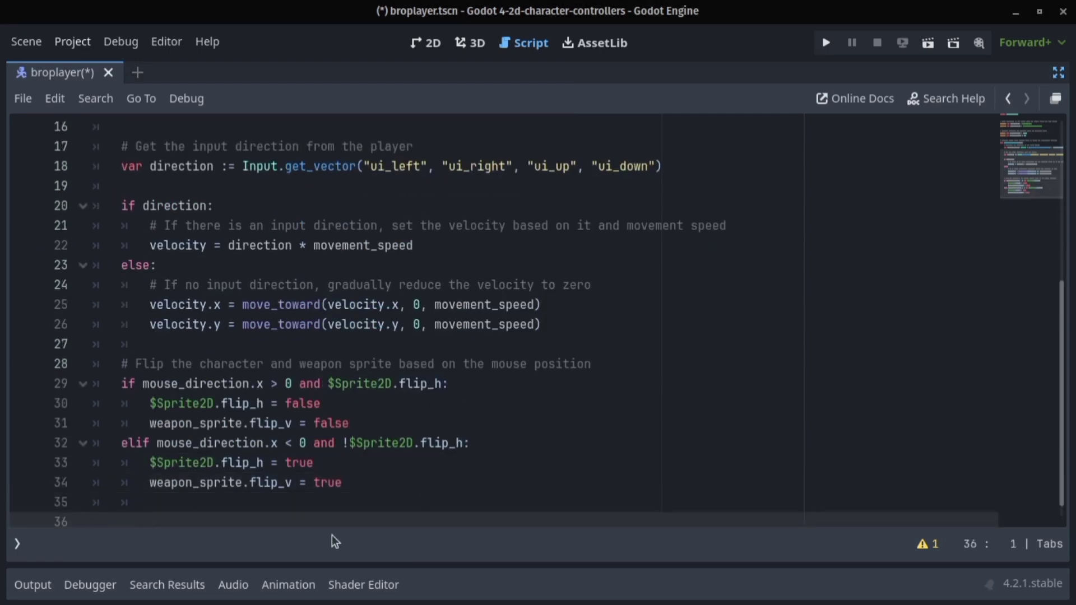
pyautogui.write('# Move the character and handle collisions move_and_slide()  # Make the weapon pivot point look at the mouse cursor weapon_pivot.look_at(get_global_mouse_position())')
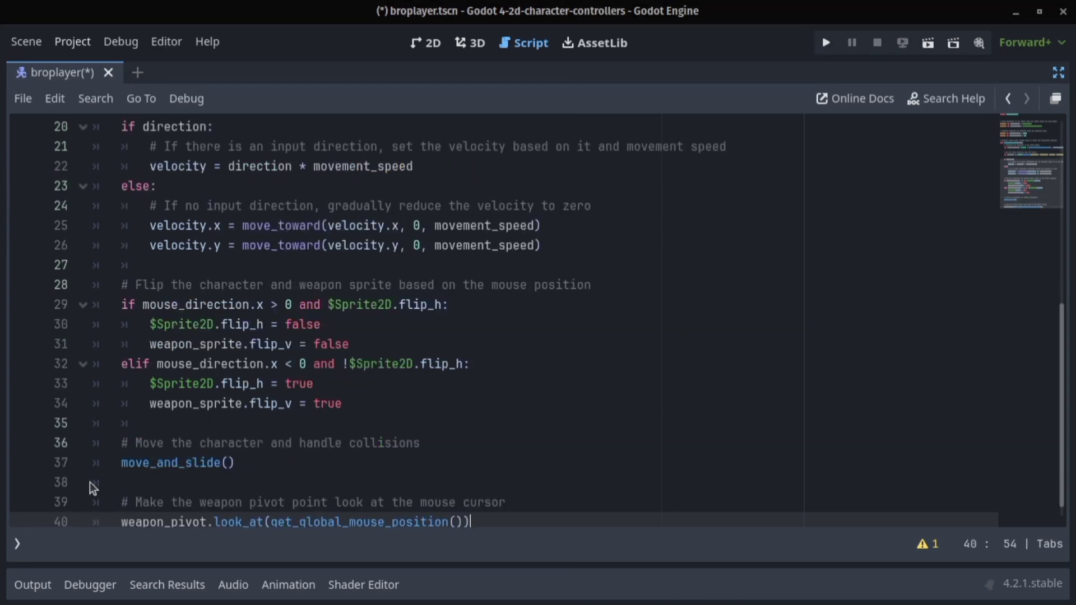
# - Save the script and run the Broplayer scene with F6
pyautogui.scroll(7, 426, 437)
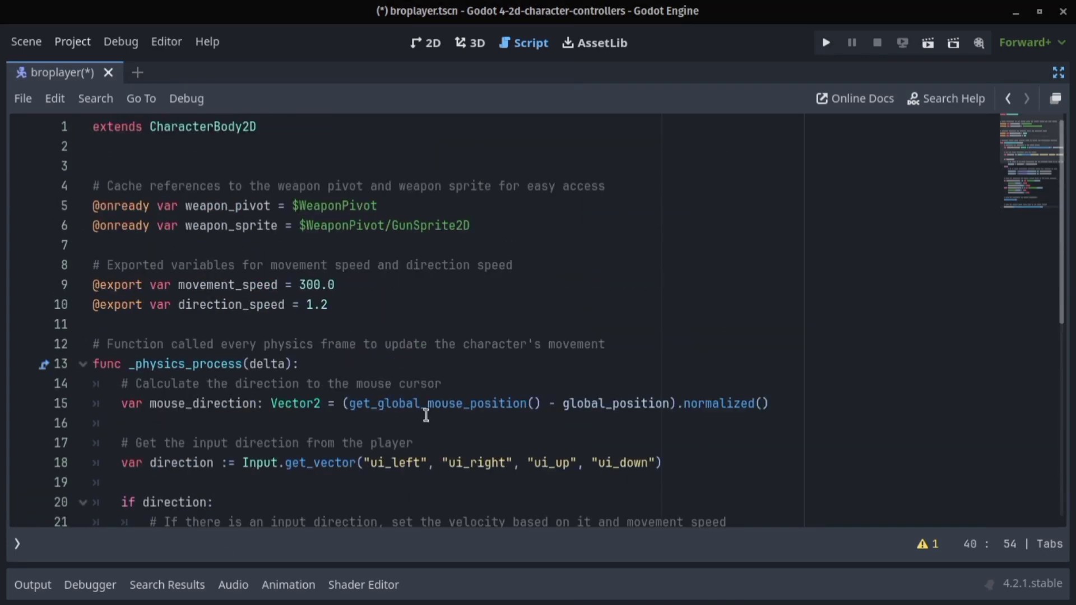
pyautogui.scroll(-4, 782, 325)
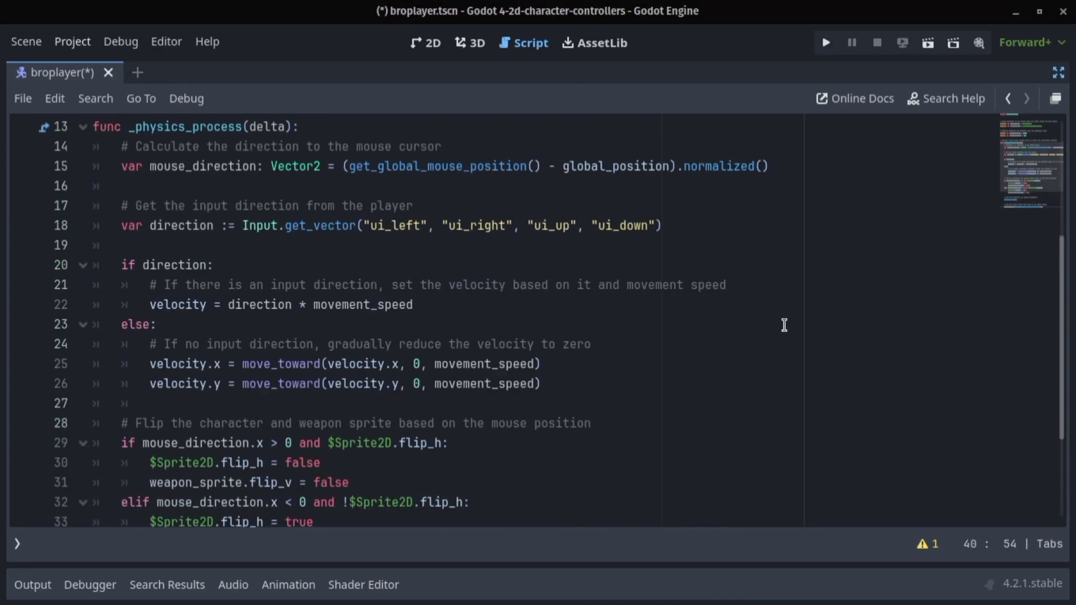
pyautogui.scroll(-3, 784, 325)
pyautogui.click(499, 324)
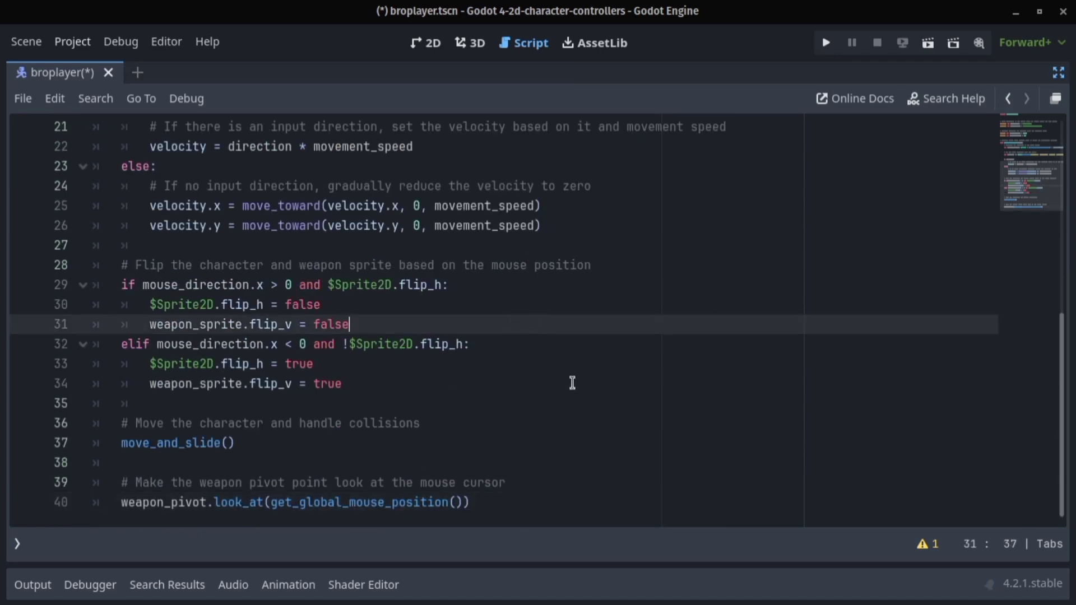
pyautogui.press('F6')
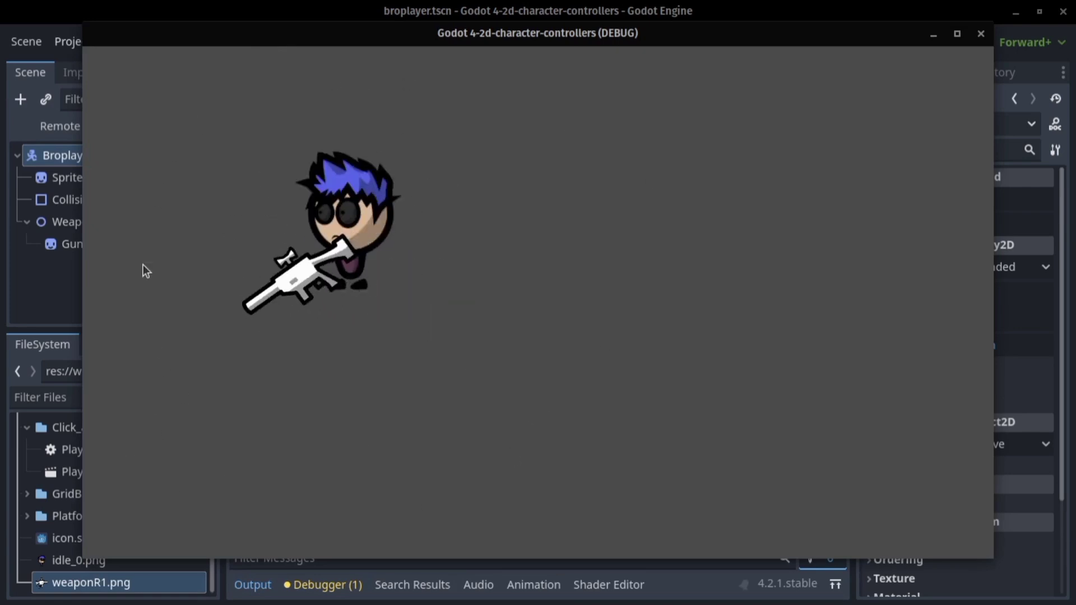
# - Walk the character right in the test game, then expand WeaponPivot's Transform properties
pyautogui.press('d')
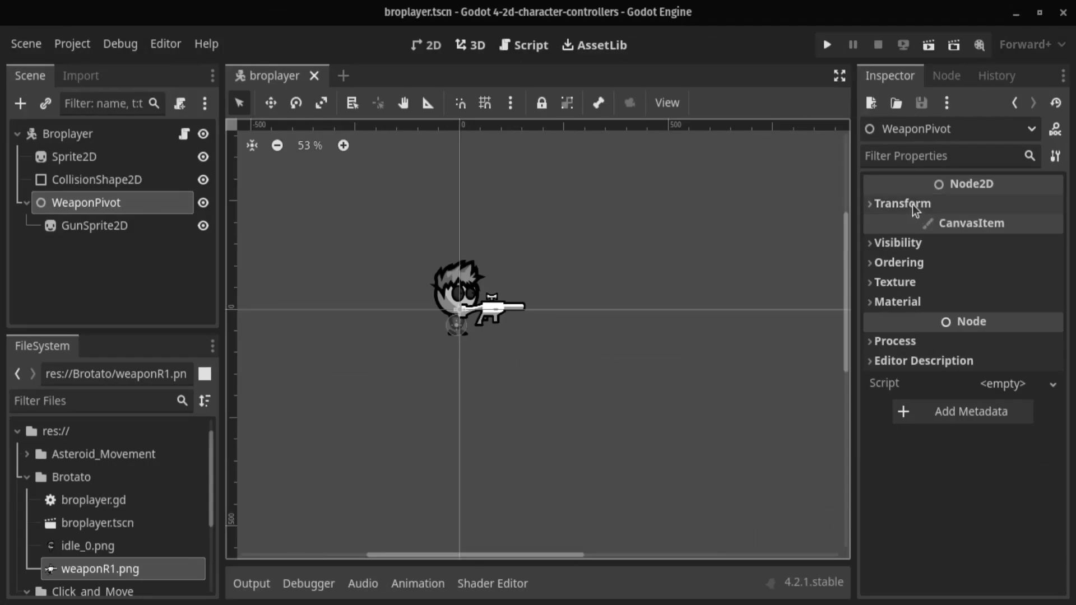
pyautogui.click(904, 204)
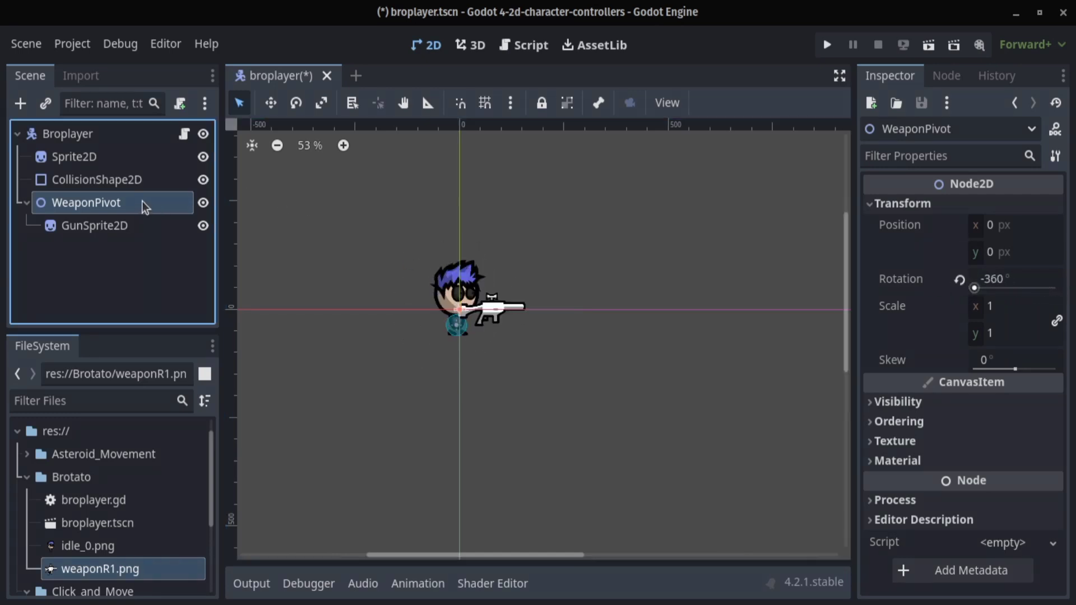
# - Select the WeaponPivot node, then the GunSprite2D node, in the scene tree
pyautogui.click(116, 203)
pyautogui.click(120, 226)
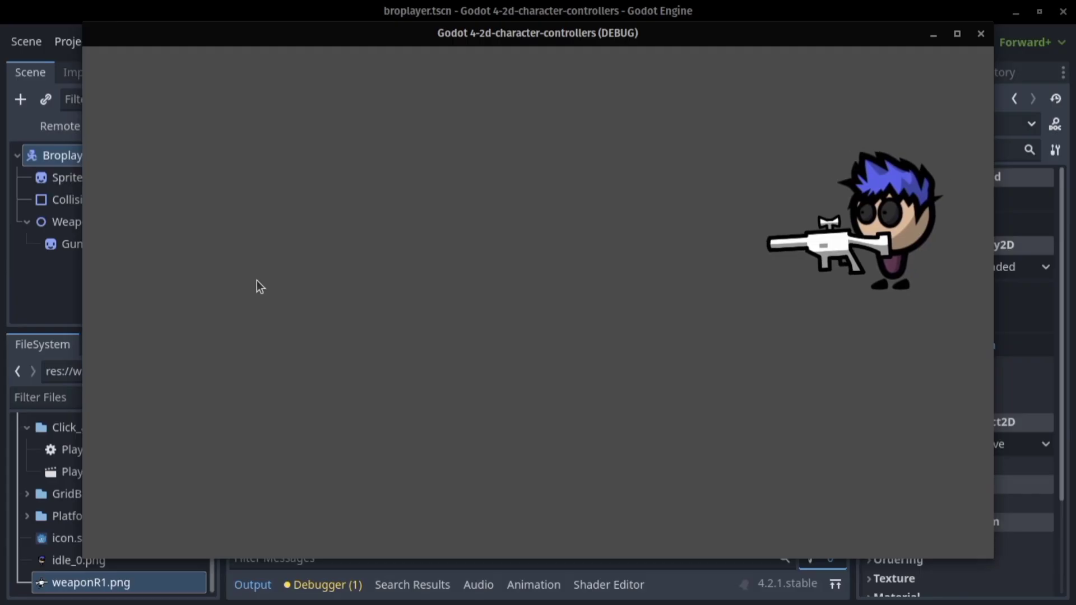
# - Run the gunner left, down, up and right while the gun tracks the mouse
pyautogui.press('a')
pyautogui.press('s')
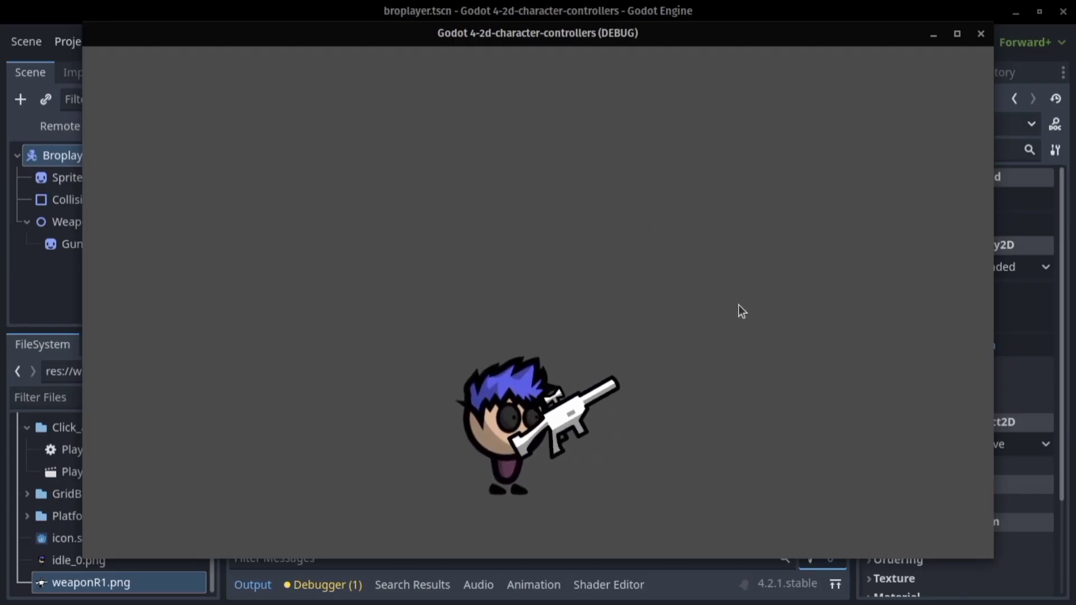
pyautogui.press('a')
pyautogui.press('space')
pyautogui.press('d')
pyautogui.press('a')
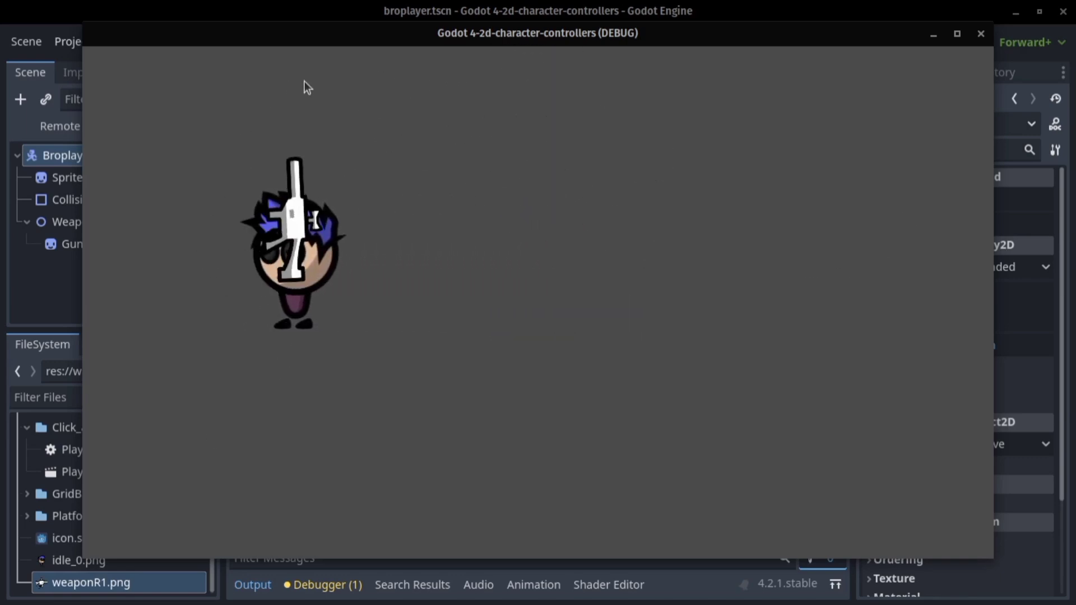
pyautogui.press('d')
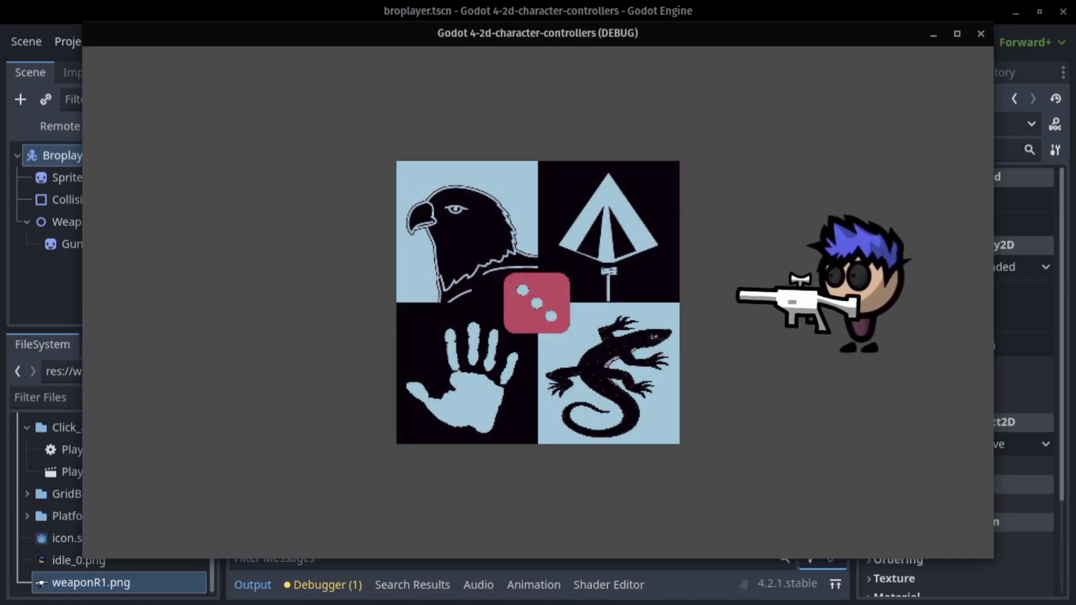